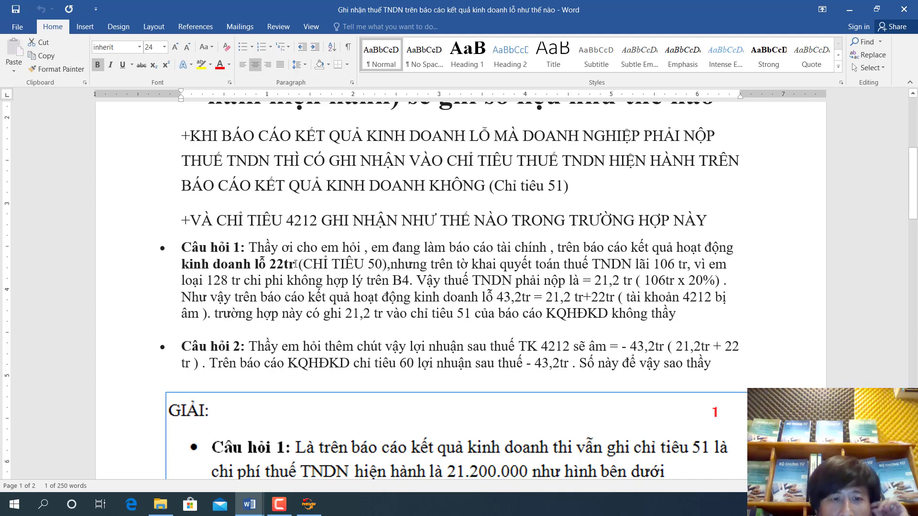
Highlight the figures 22tr, 106 tr and loại 128 tr in question 1, and make "B4" bold.
{"action": "left_click_drag", "start_coordinate": [296, 264], "coordinate": [270, 263]}
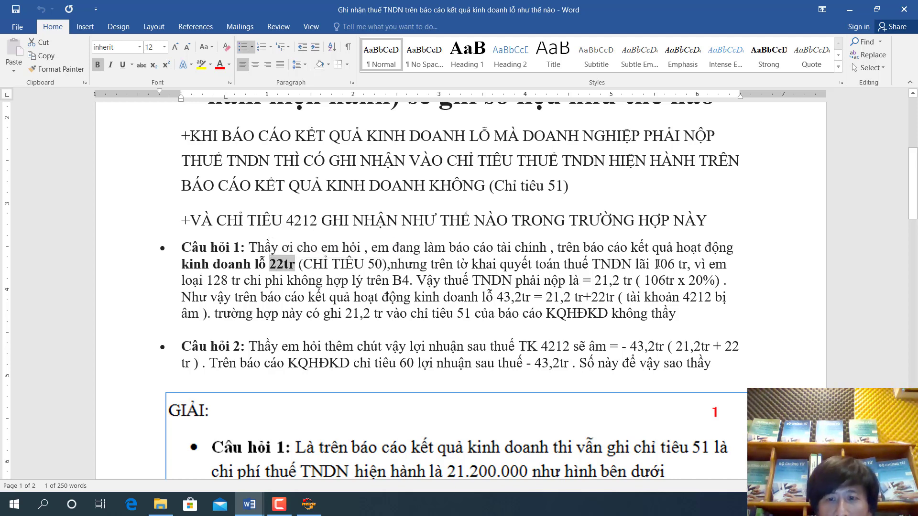
{"action": "left_click_drag", "start_coordinate": [654, 264], "coordinate": [687, 264]}
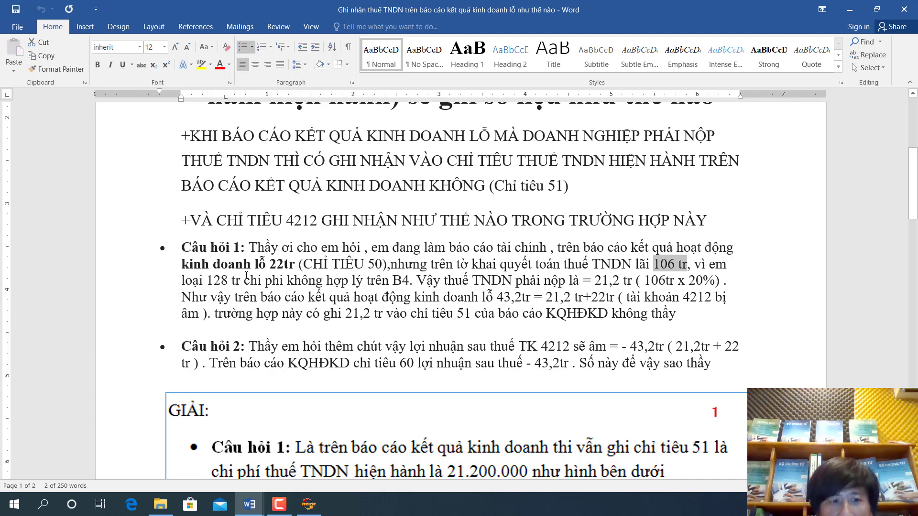
{"action": "left_click_drag", "start_coordinate": [230, 279], "coordinate": [181, 280]}
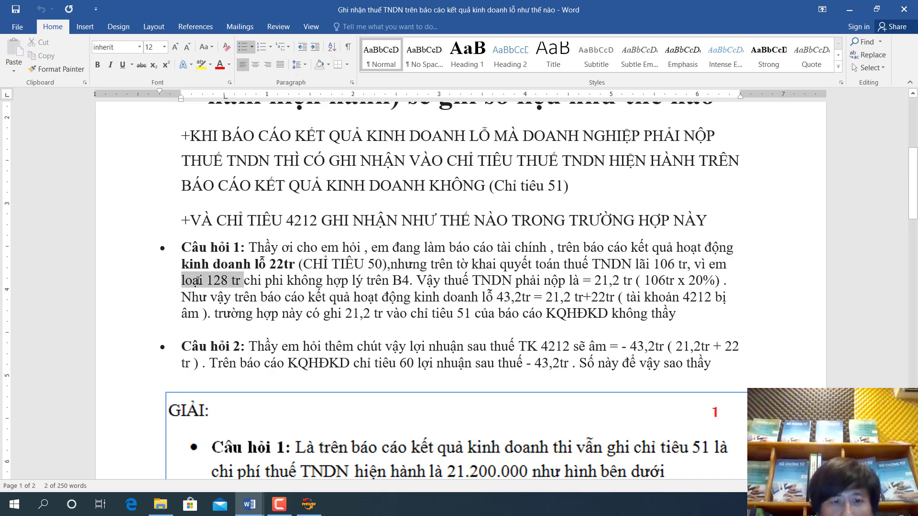
{"action": "left_click_drag", "start_coordinate": [409, 281], "coordinate": [393, 281]}
{"action": "key", "text": "ctrl+b"}
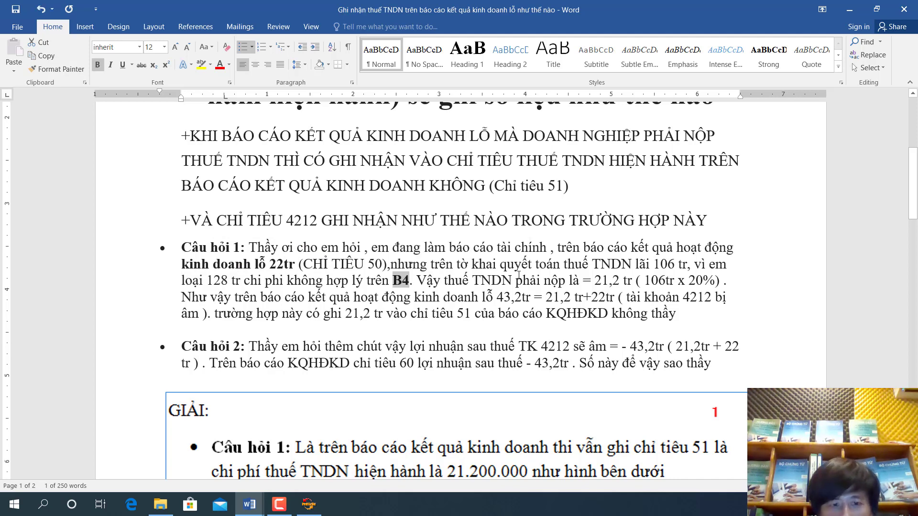
{"action": "left_click", "coordinate": [519, 275]}
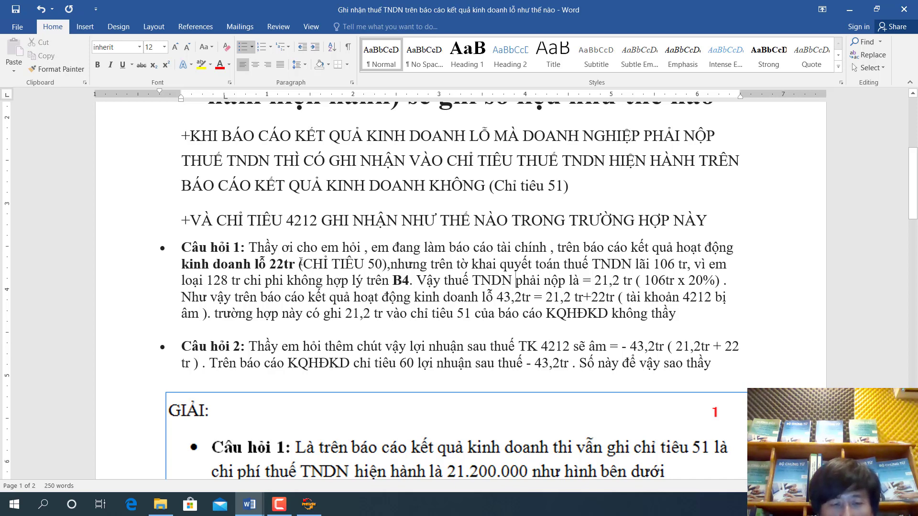
{"action": "left_click_drag", "start_coordinate": [293, 265], "coordinate": [266, 265]}
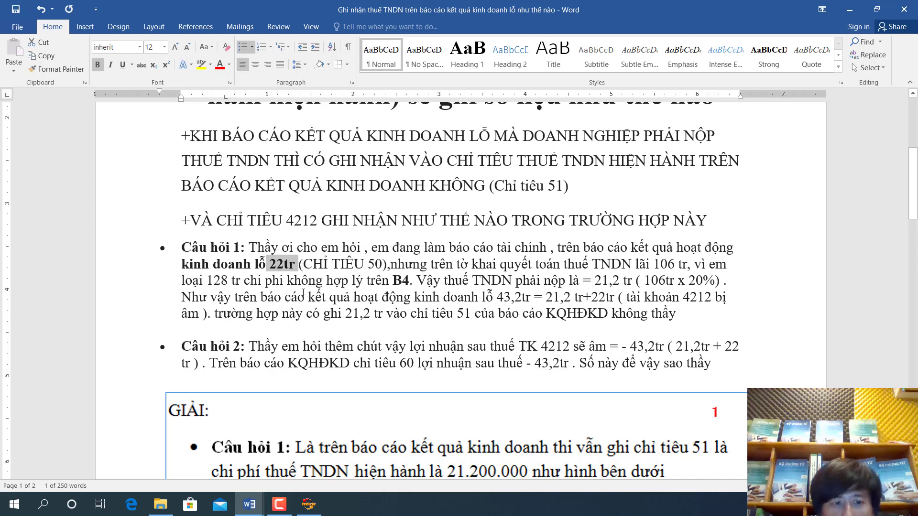
{"action": "left_click_drag", "start_coordinate": [211, 280], "coordinate": [234, 280]}
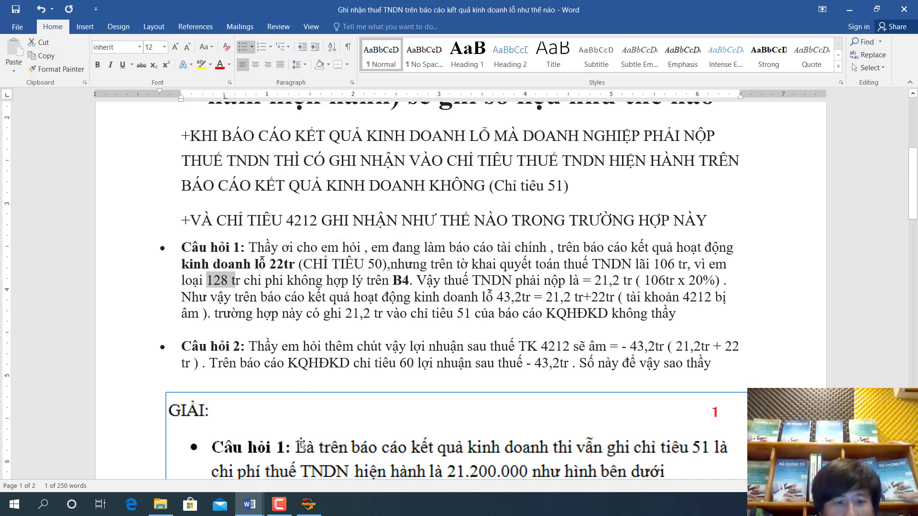
{"action": "type", "text": "n"}
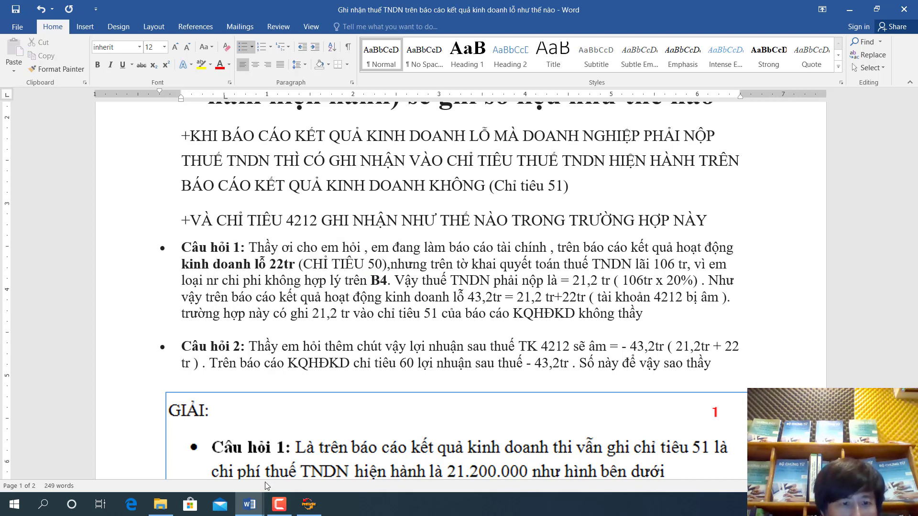
{"action": "key", "text": "ctrl+z"}
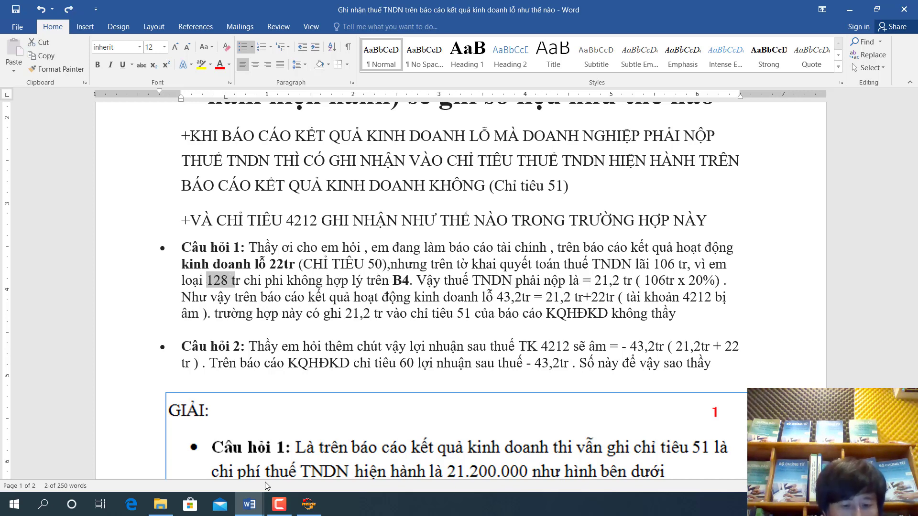
Switch to the blank Excel workbook and enter =-220000000 in cell D6.
{"action": "key", "text": "super+d"}
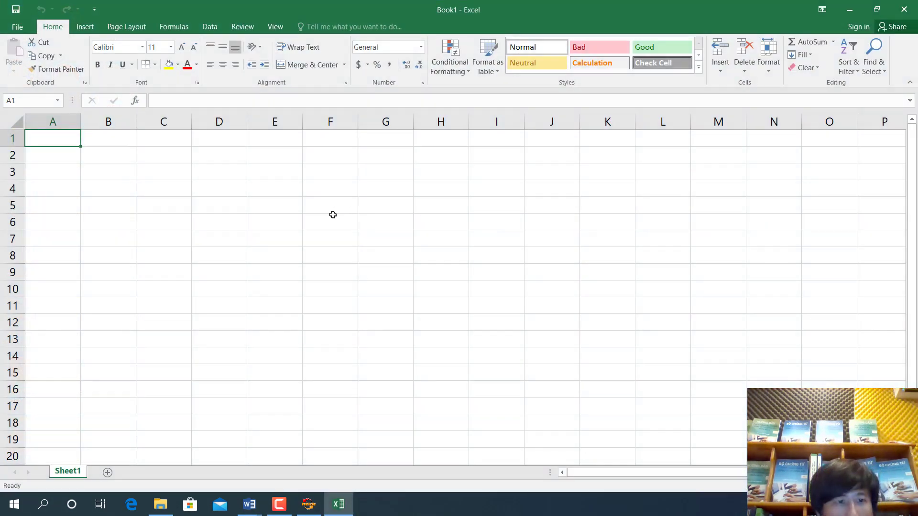
{"action": "left_click", "coordinate": [240, 219]}
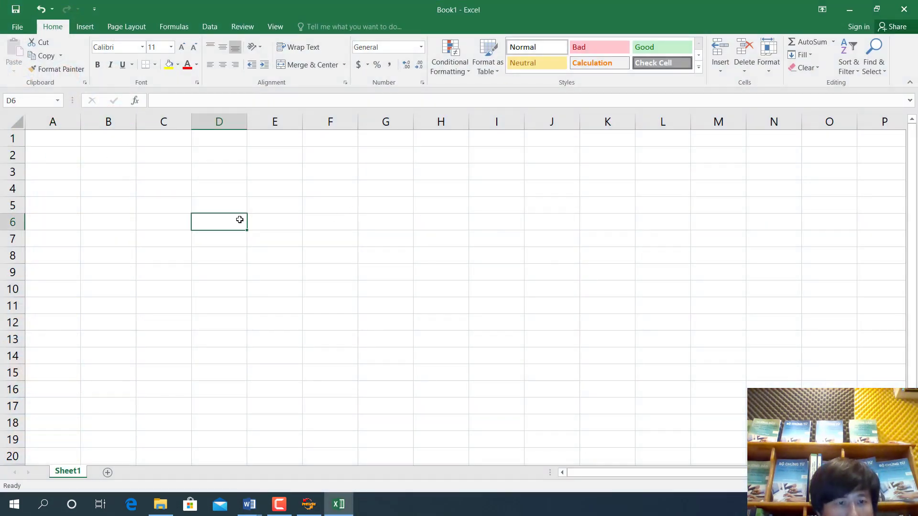
{"action": "type", "text": "=-"}
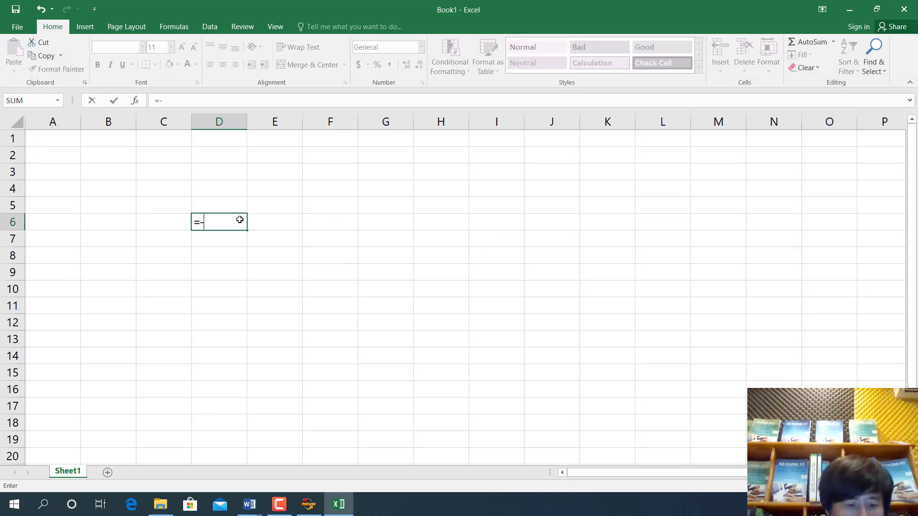
{"action": "type", "text": "220000000"}
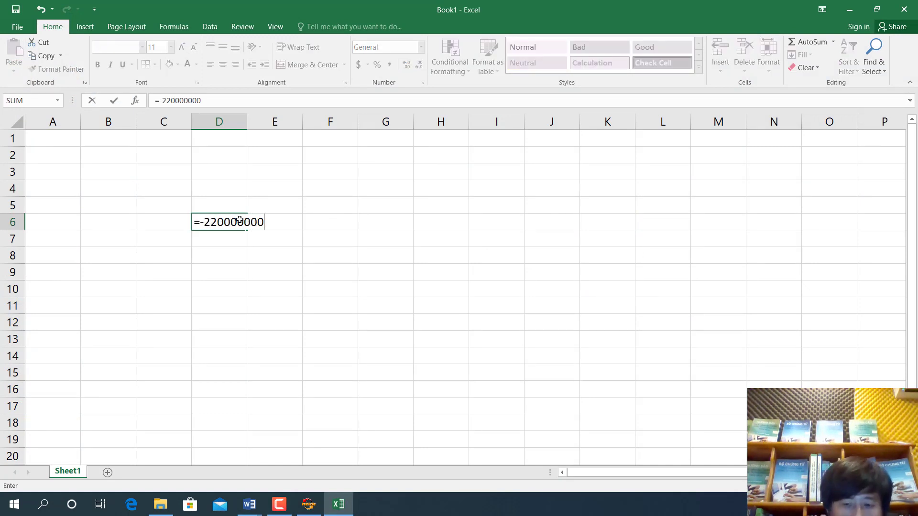
{"action": "key", "text": "Return"}
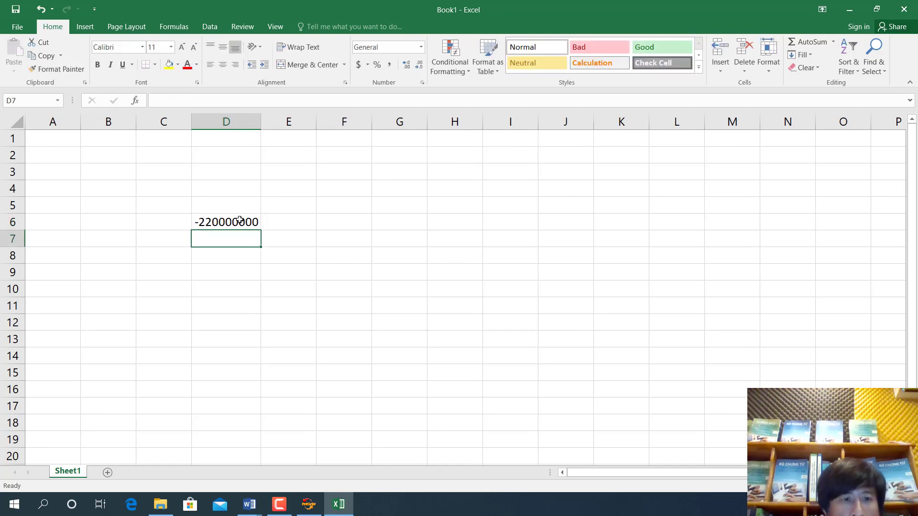
Label the amount in row 6 as "chi tieu 50" in cell C6.
{"action": "left_click", "coordinate": [176, 226]}
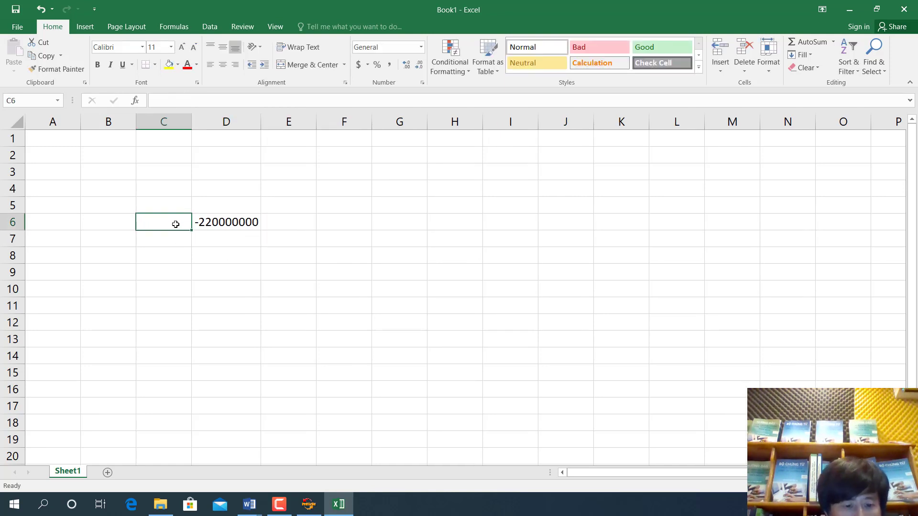
{"action": "type", "text": "chi tieu 5"}
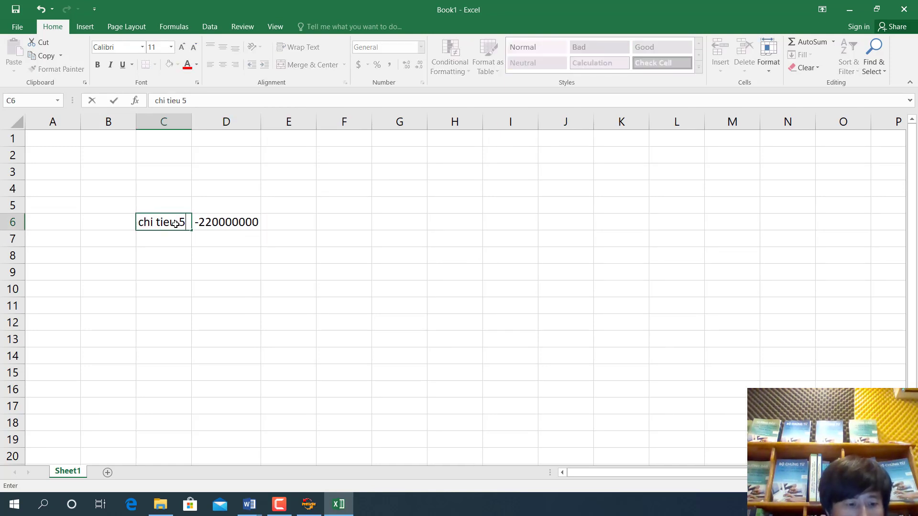
{"action": "type", "text": "0"}
{"action": "key", "text": "Return"}
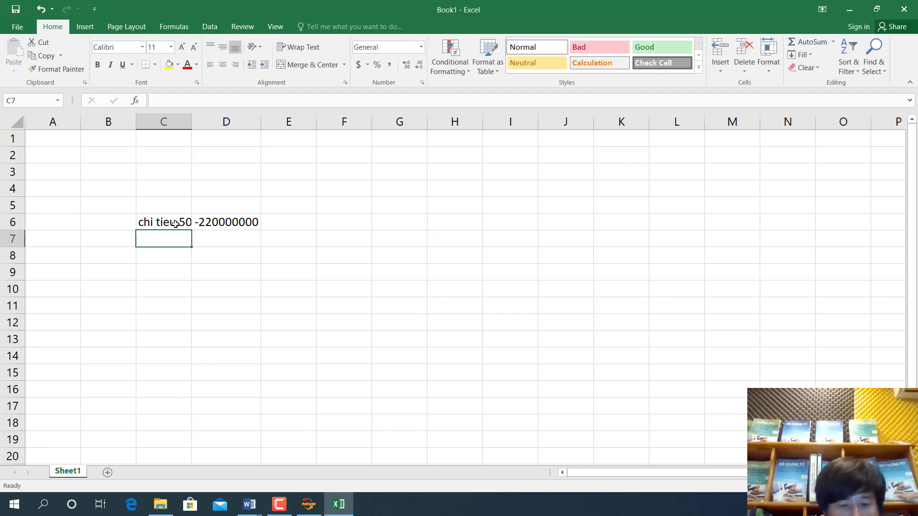
Enter "B4 chi phi mà thuế không chấp nhận" in cell C7 and fit column C to its contents.
{"action": "type", "text": "B4"}
{"action": "type", "text": " chi phi mà"}
{"action": "type", "text": " thue"}
{"action": "type", "text": " không "}
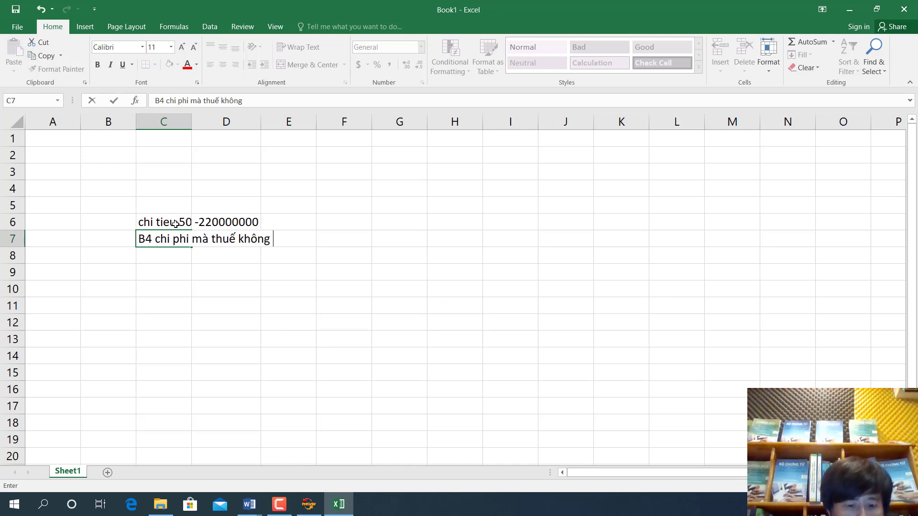
{"action": "type", "text": "chấp nhận"}
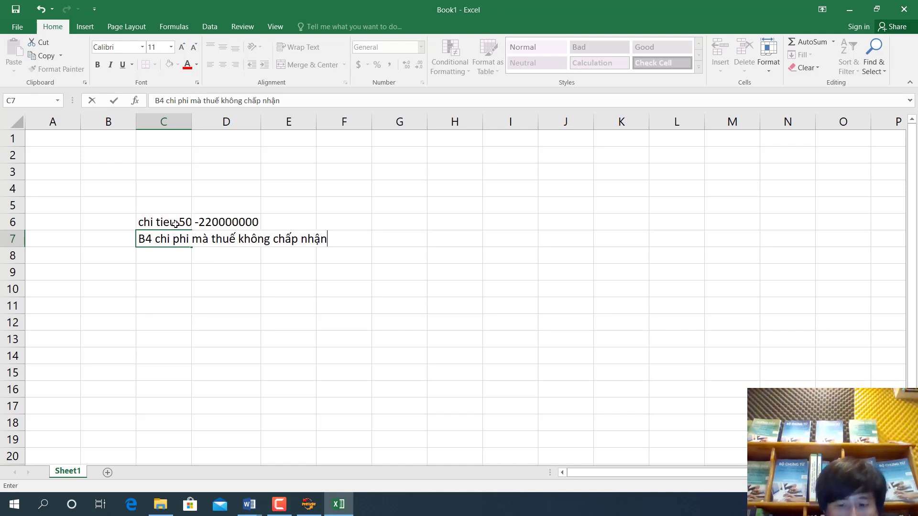
{"action": "key", "text": "Return"}
{"action": "double_click", "coordinate": [192, 121]}
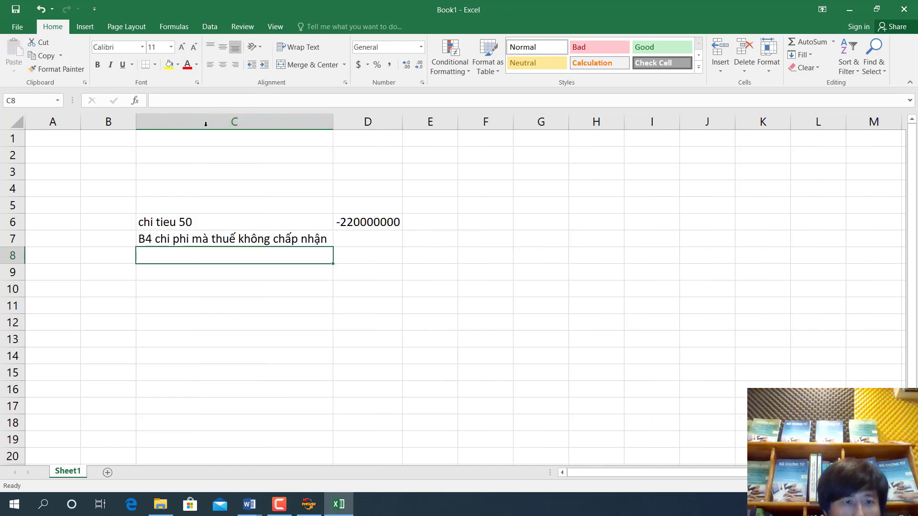
Format column D in comma style with no decimal places.
{"action": "left_click", "coordinate": [368, 121]}
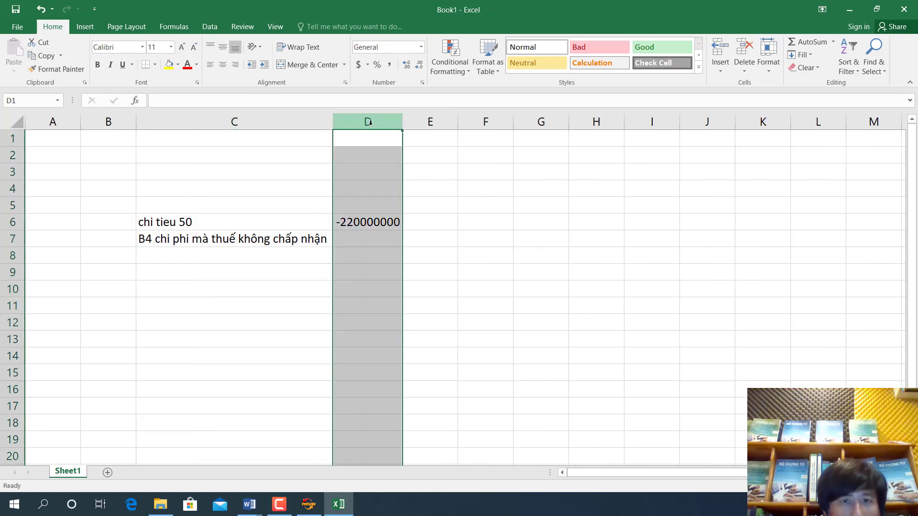
{"action": "left_click", "coordinate": [390, 65]}
{"action": "left_click", "coordinate": [419, 65]}
{"action": "left_click", "coordinate": [419, 65]}
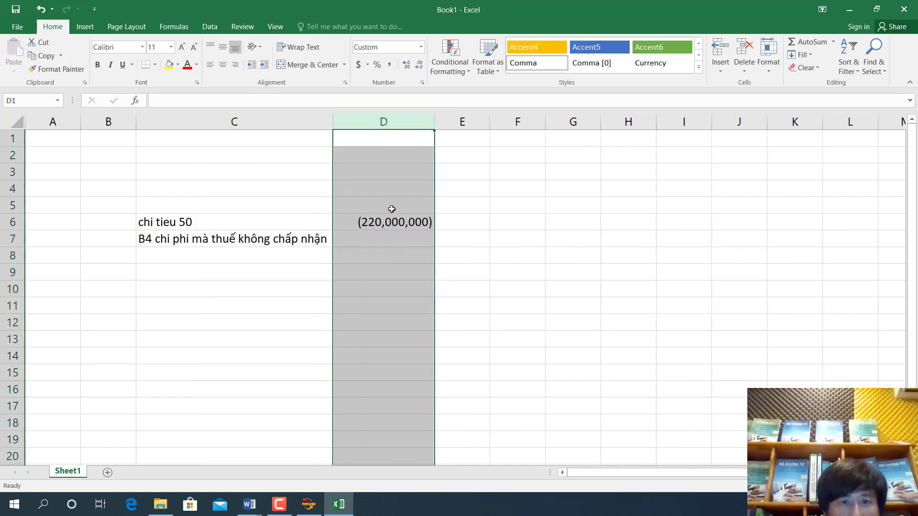
Correct the amount in D6 to -22,000,000 and enter 128000000 in D7.
{"action": "left_click", "coordinate": [378, 244]}
{"action": "double_click", "coordinate": [390, 219]}
{"action": "key", "text": "BackSpace"}
{"action": "key", "text": "Return"}
{"action": "type", "text": "128000000"}
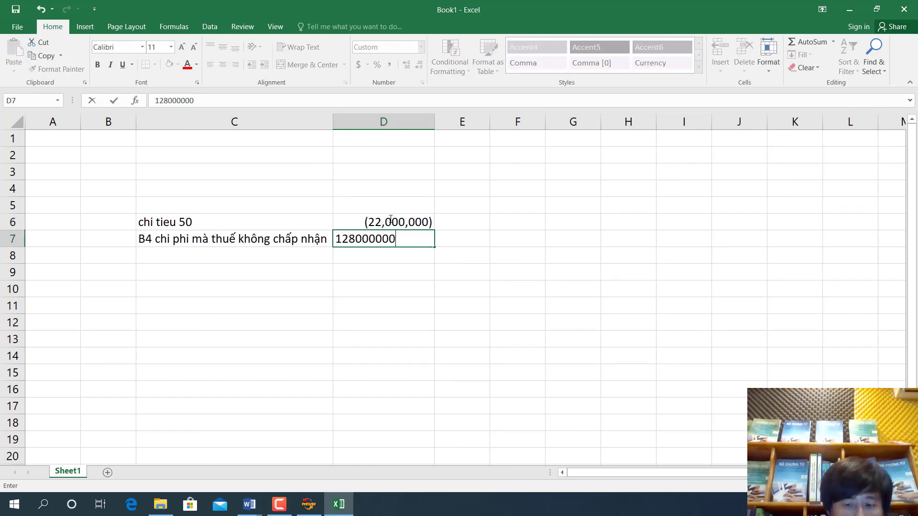
{"action": "key", "text": "Return"}
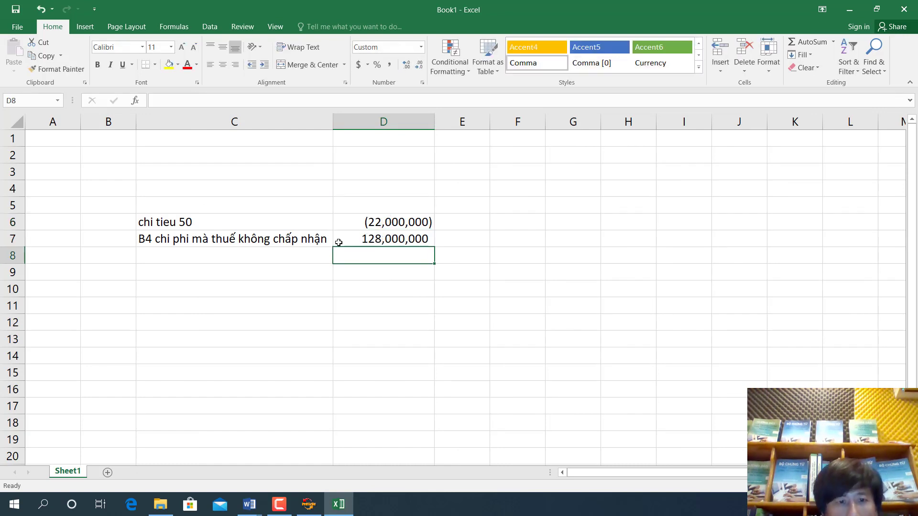
Label cell C8 "Thu nhap thu tính thuế" and sum D6:D7 in cell D8.
{"action": "left_click", "coordinate": [289, 259]}
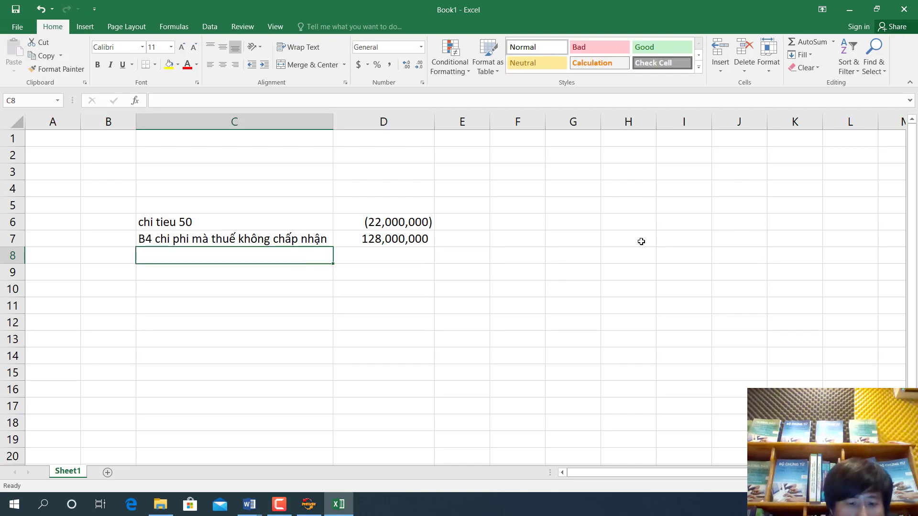
{"action": "type", "text": "Thu nhap thu tính thuế"}
{"action": "key", "text": "Return"}
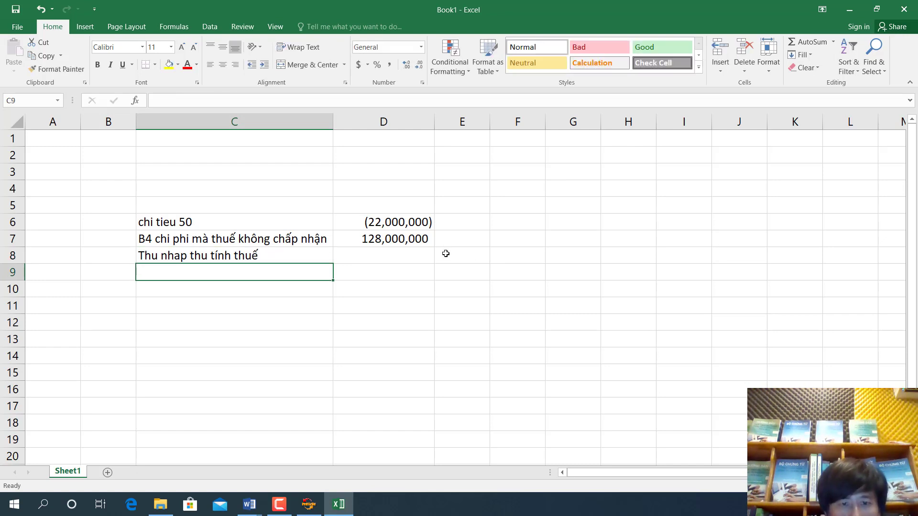
{"action": "left_click", "coordinate": [411, 258]}
{"action": "type", "text": "=sum("}
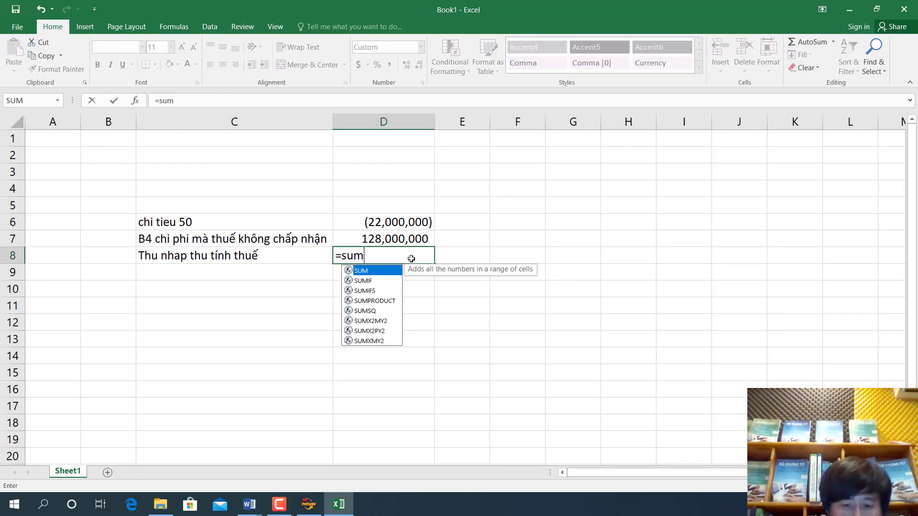
{"action": "key", "text": "Up"}
{"action": "key", "text": "shift+Up"}
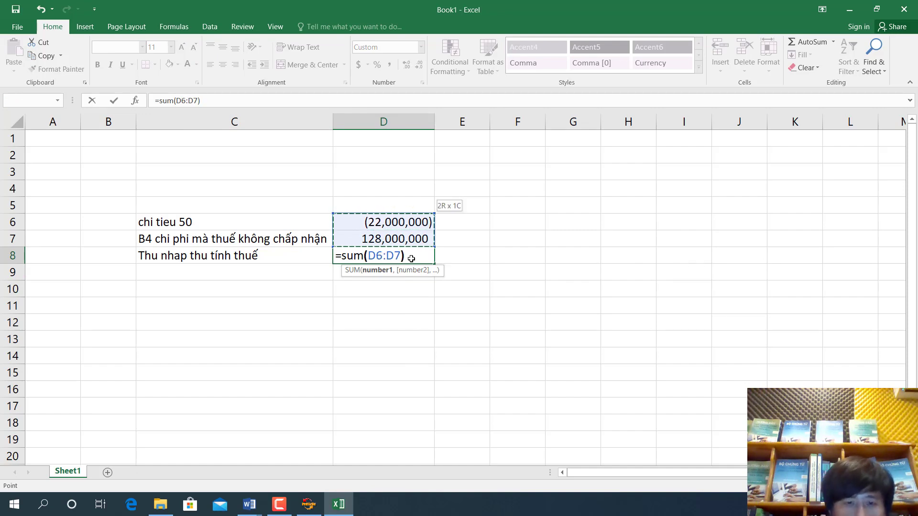
{"action": "key", "text": "Return"}
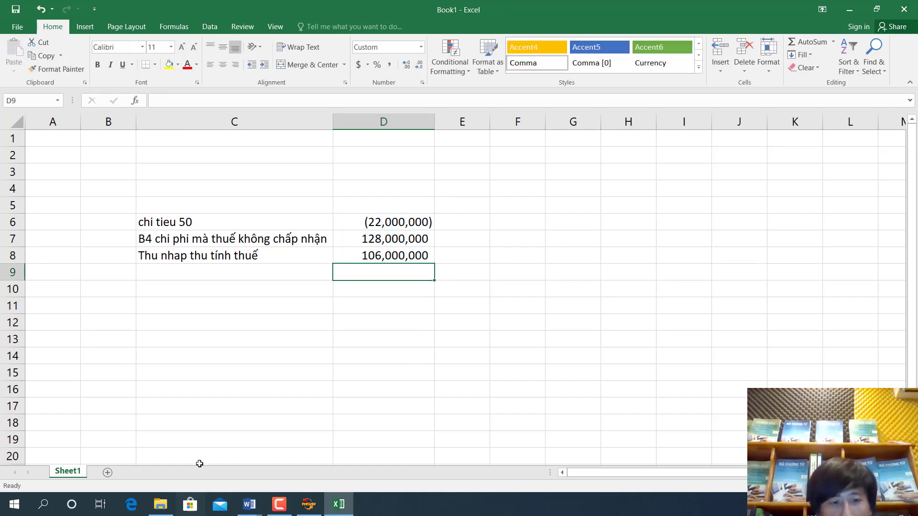
Check question 1 in the Word document, and enter "thuế suất 20%" in cell C9 of the Excel sheet.
{"action": "left_click", "coordinate": [246, 510]}
{"action": "left_click", "coordinate": [193, 457]}
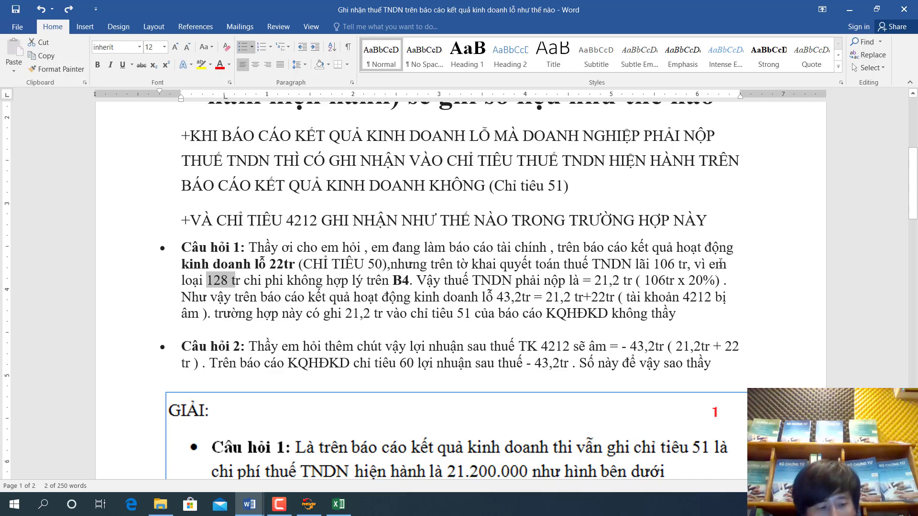
{"action": "key", "text": "alt+Tab"}
{"action": "left_click", "coordinate": [239, 271]}
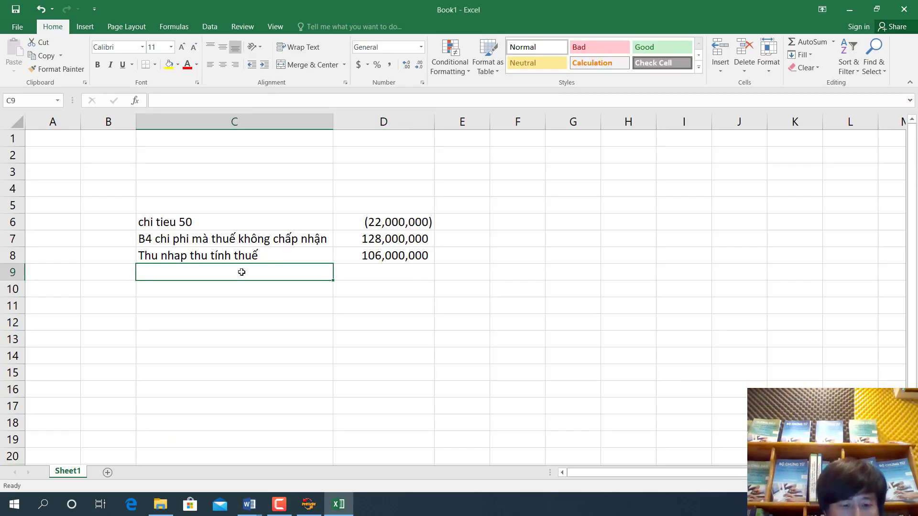
{"action": "type", "text": "thuế suất"}
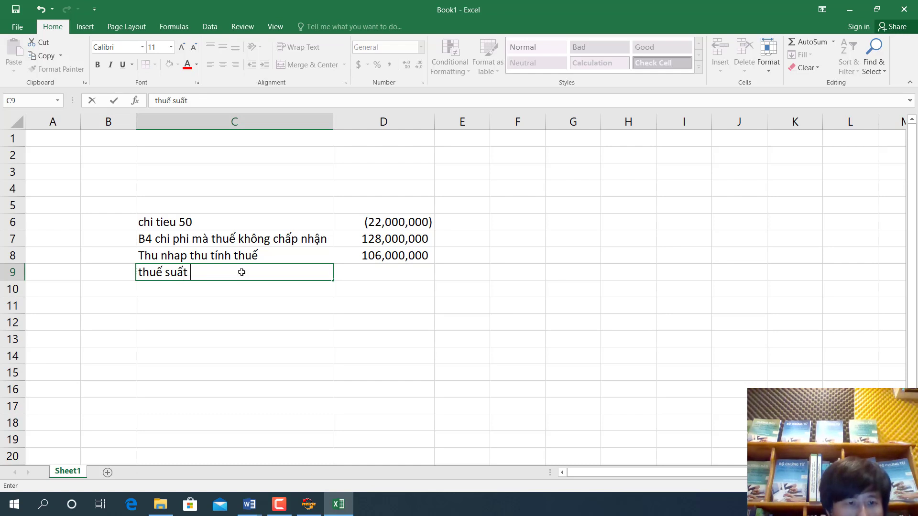
{"action": "type", "text": " 20%"}
{"action": "key", "text": "Return"}
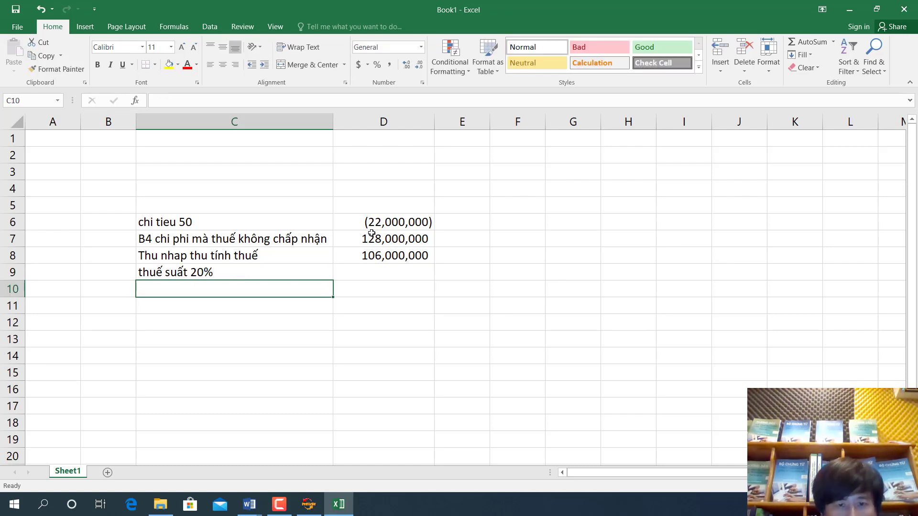
Calculate the tax in cell D9 with the formula =D8*20%.
{"action": "left_click", "coordinate": [382, 272]}
{"action": "type", "text": "="}
{"action": "key", "text": "Right"}
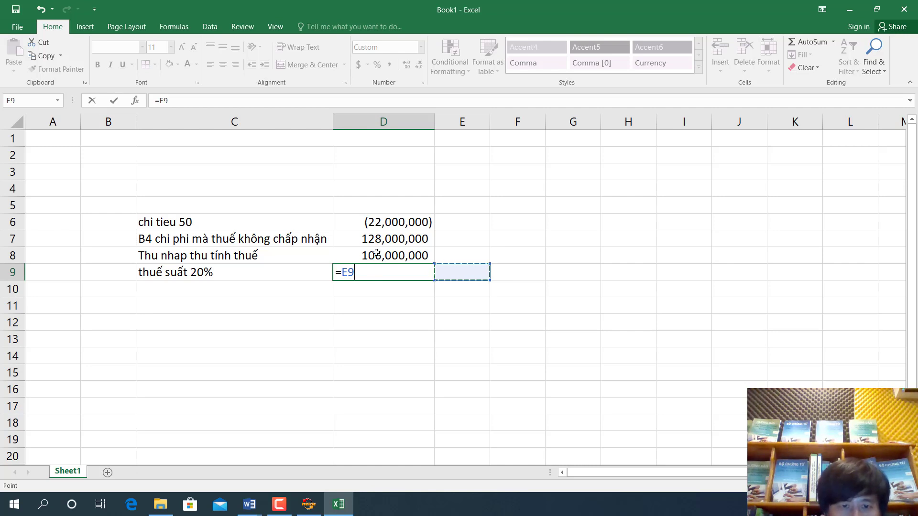
{"action": "left_click", "coordinate": [376, 253]}
{"action": "type", "text": "*"}
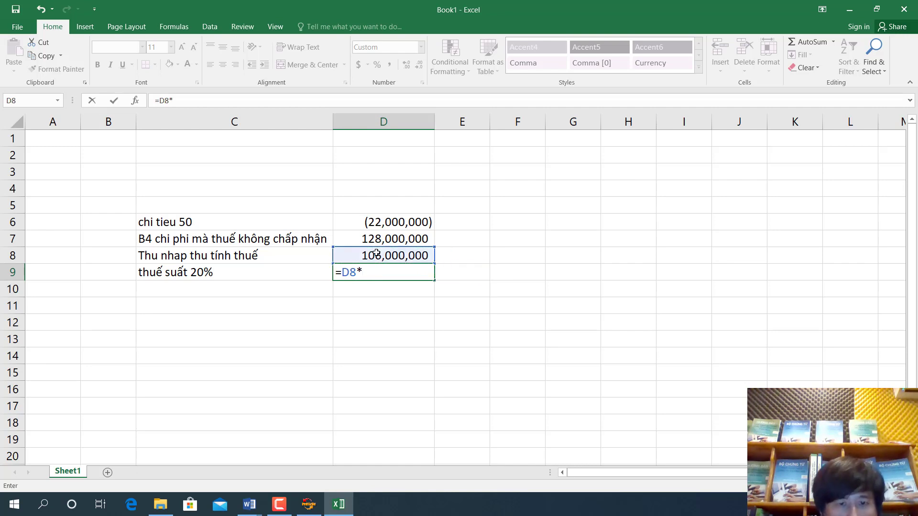
{"action": "type", "text": "20%"}
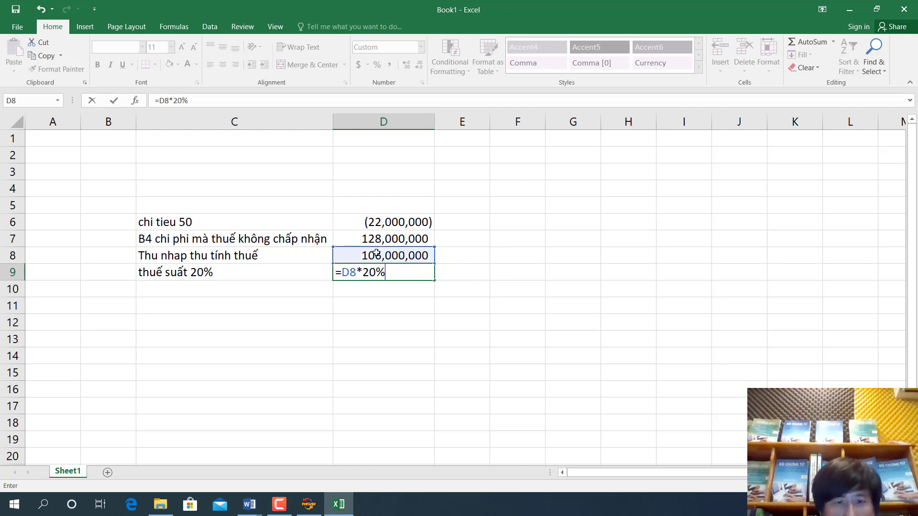
{"action": "key", "text": "Return"}
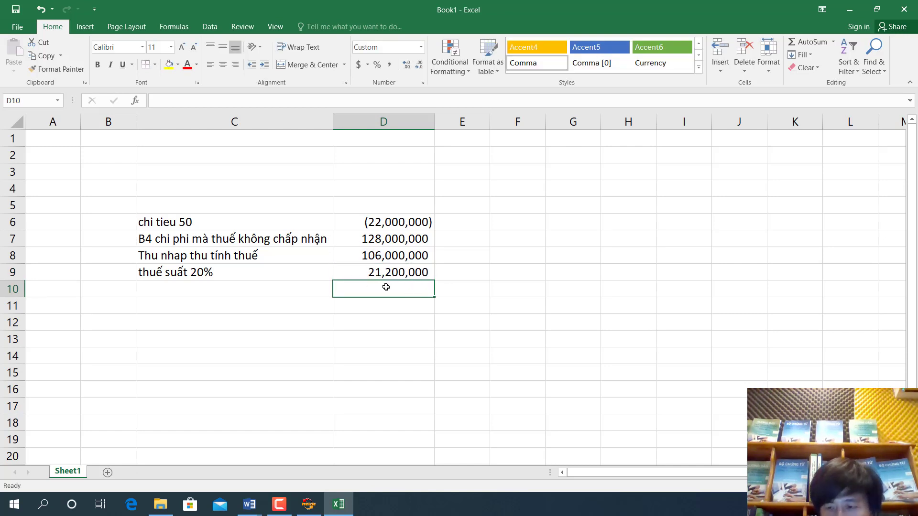
Label cell C10 "Lợi nhuận sau thuế".
{"action": "left_click", "coordinate": [267, 288]}
{"action": "type", "text": "Lơ"}
{"action": "key", "text": "BackSpace"}
{"action": "type", "text": "ợi nhuận"}
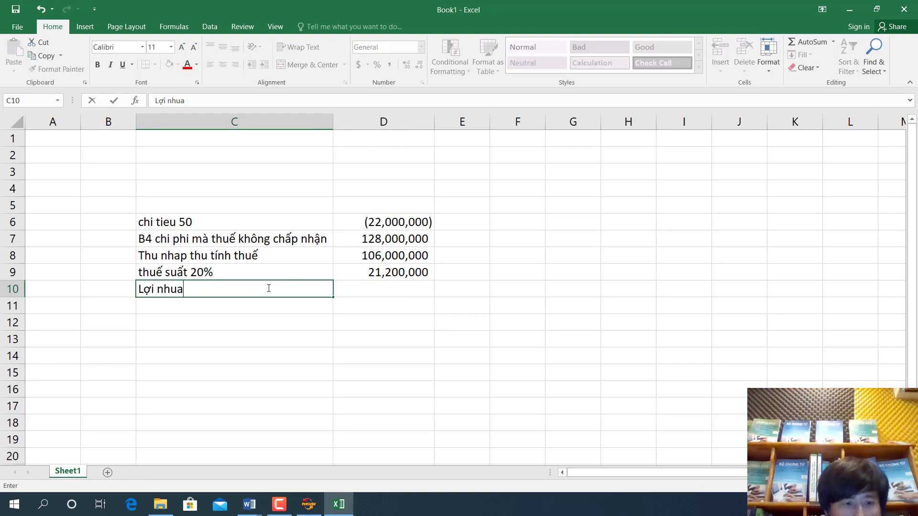
{"action": "type", "text": " au thuế"}
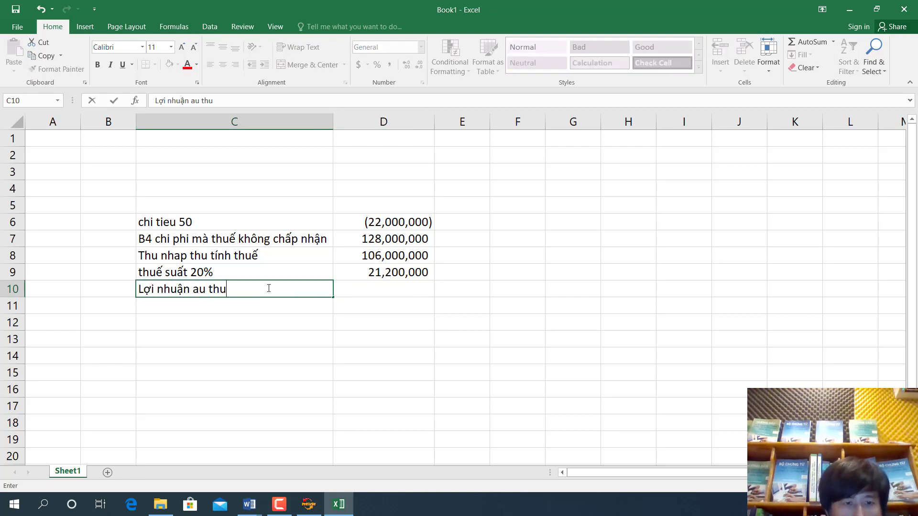
{"action": "key", "text": "Return"}
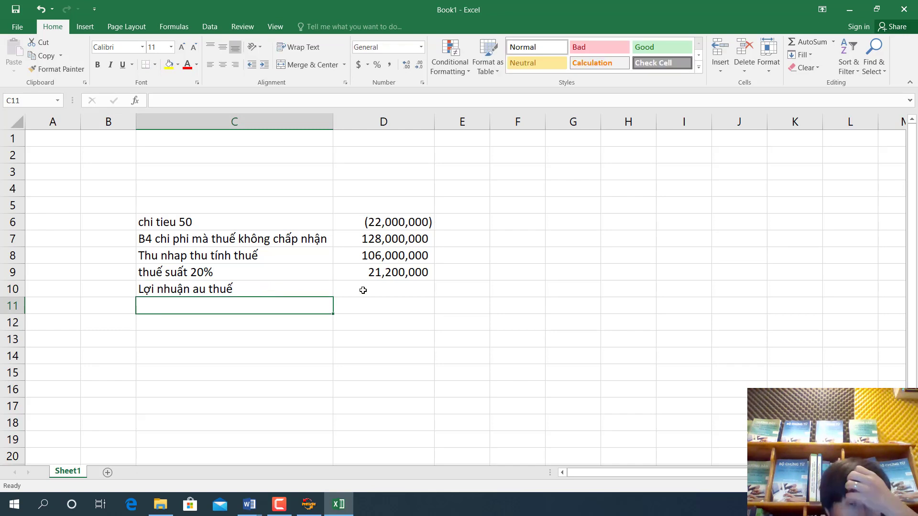
{"action": "left_click", "coordinate": [363, 290]}
{"action": "double_click", "coordinate": [218, 288]}
{"action": "key", "text": "BackSpace"}
{"action": "key", "text": "BackSpace"}
{"action": "type", "text": "sau"}
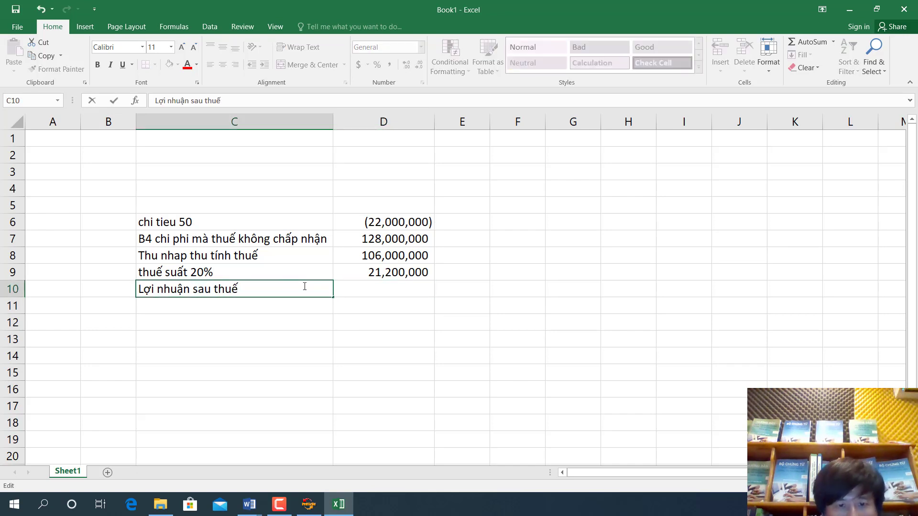
Calculate the profit after tax in cell D10 with the formula =D6-D9.
{"action": "left_click", "coordinate": [368, 283]}
{"action": "type", "text": "="}
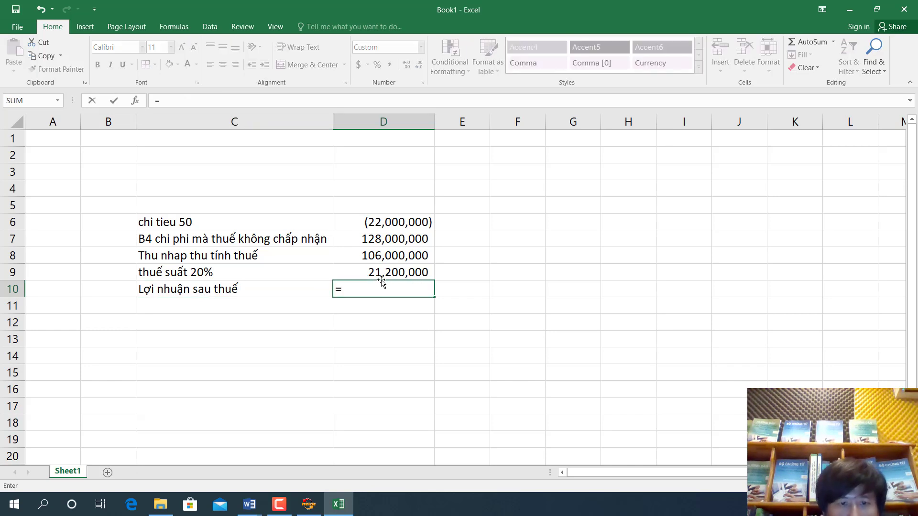
{"action": "left_click", "coordinate": [398, 222]}
{"action": "type", "text": "-"}
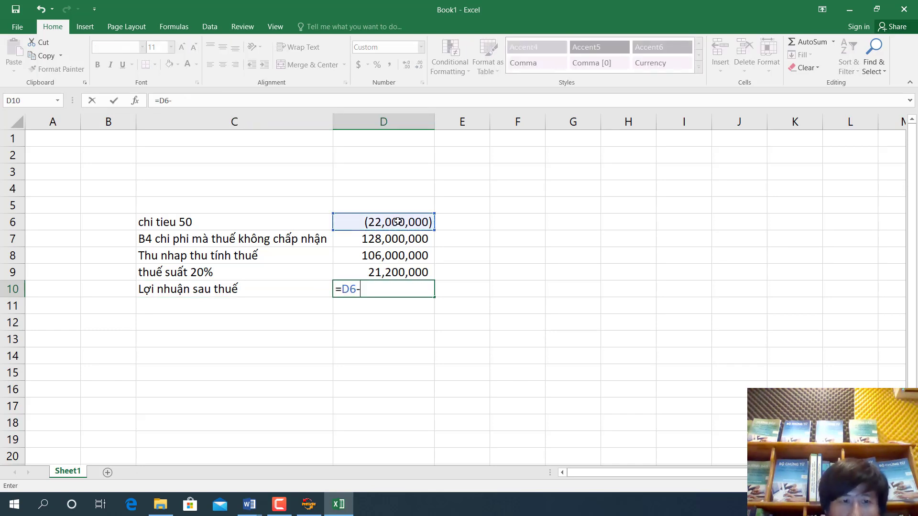
{"action": "left_click", "coordinate": [383, 269]}
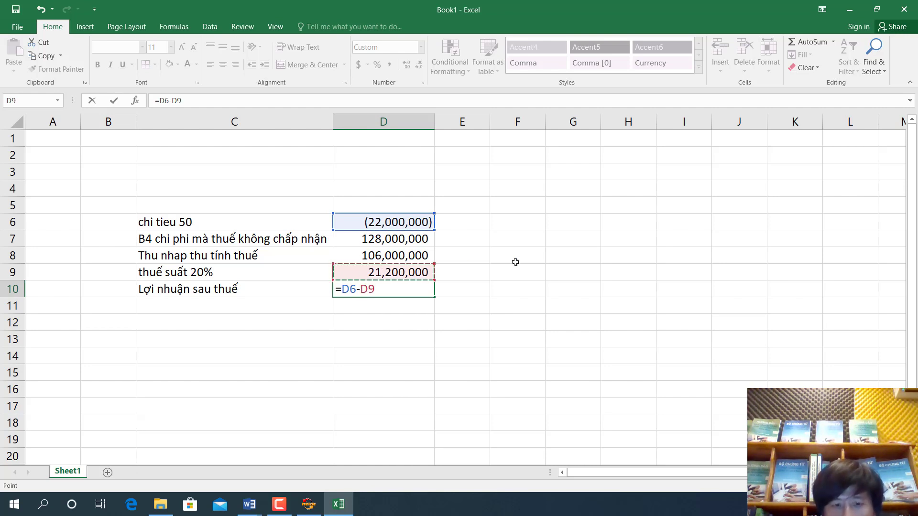
{"action": "key", "text": "Return"}
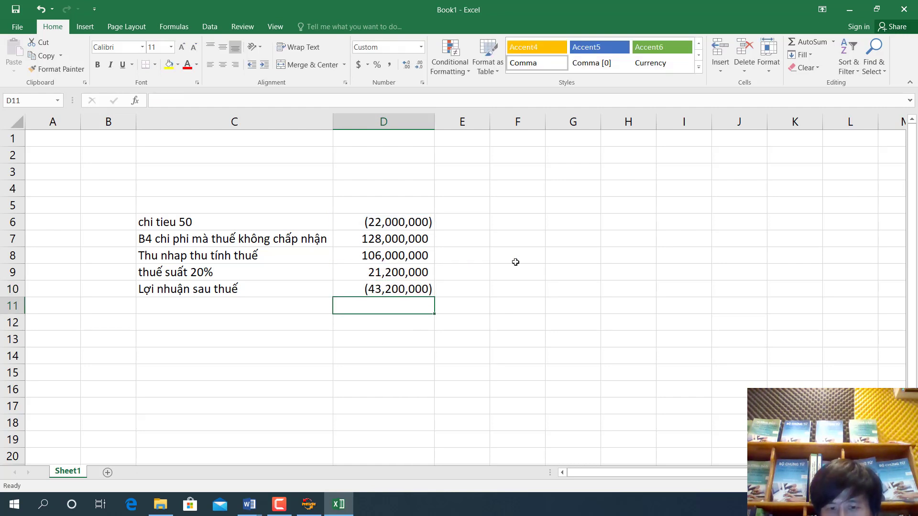
Switch to the Word document and review question 1, the solution tables and the T-account transfer diagram.
{"action": "key", "text": "alt+Tab"}
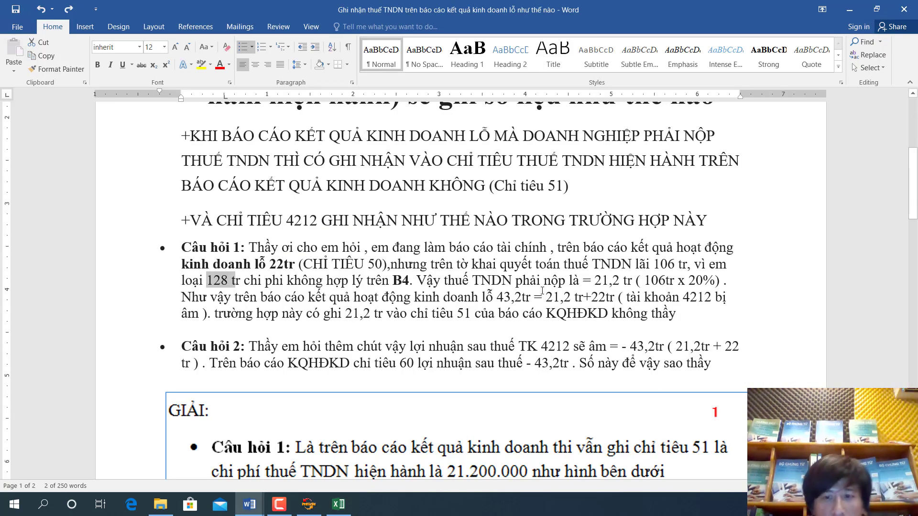
{"action": "key", "text": "alt+Tab"}
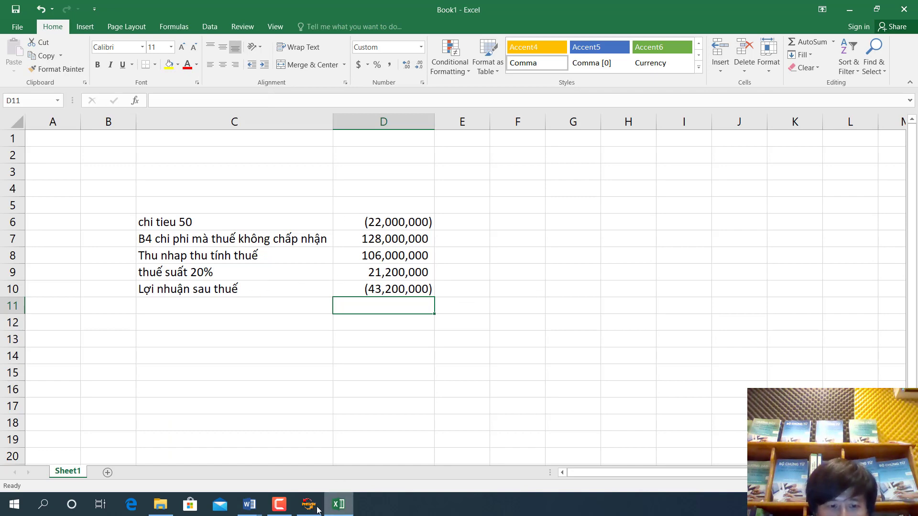
{"action": "key", "text": "alt+Tab"}
{"action": "scroll", "coordinate": [531, 257], "scroll_direction": "down", "scroll_amount": 3}
{"action": "scroll", "coordinate": [532, 257], "scroll_direction": "up", "scroll_amount": 3}
{"action": "scroll", "coordinate": [531, 257], "scroll_direction": "up", "scroll_amount": 1}
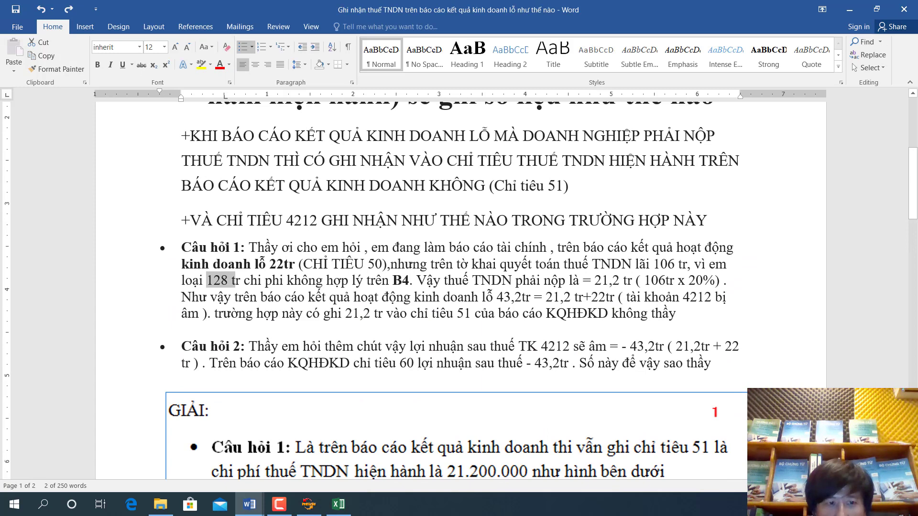
{"action": "left_click_drag", "start_coordinate": [125, 259], "coordinate": [124, 318]}
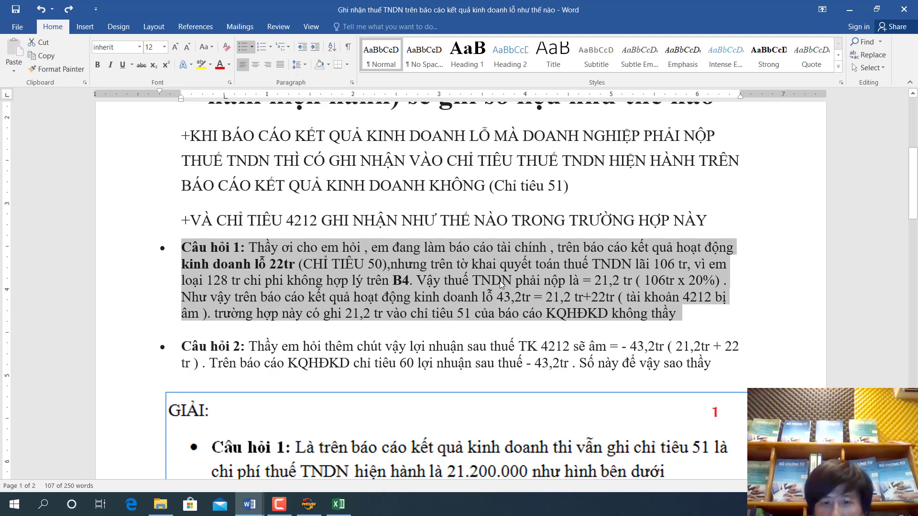
{"action": "scroll", "coordinate": [501, 284], "scroll_direction": "down", "scroll_amount": 15}
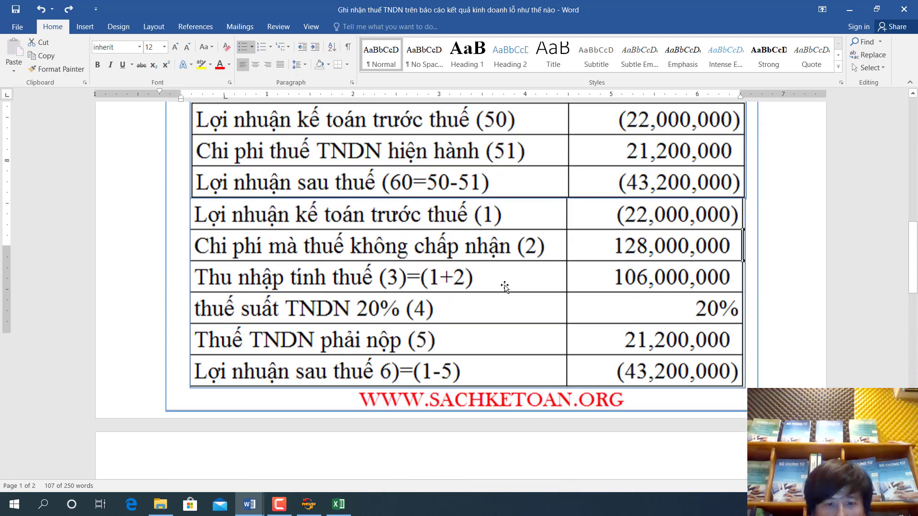
{"action": "scroll", "coordinate": [511, 293], "scroll_direction": "down", "scroll_amount": 3}
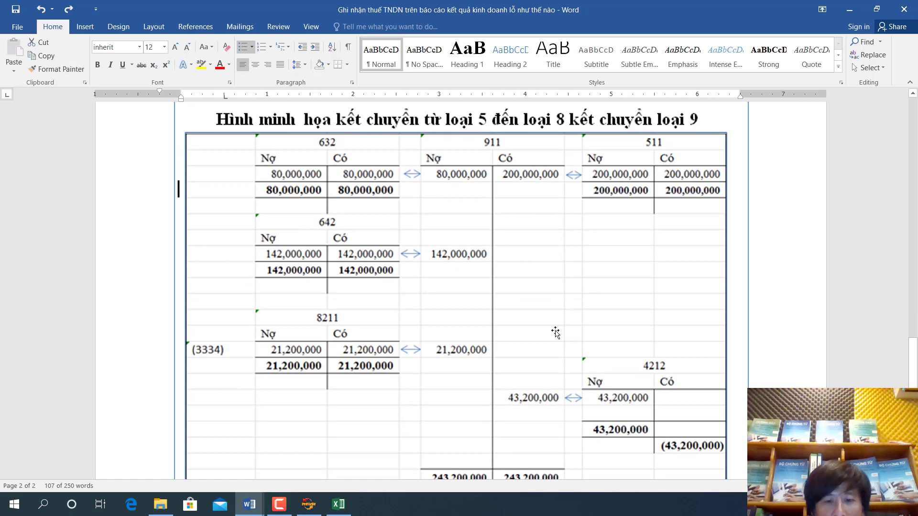
Switch to the Excel sheet and fill the "chi tieu 50" amount in cell D6 with yellow.
{"action": "left_click", "coordinate": [339, 505]}
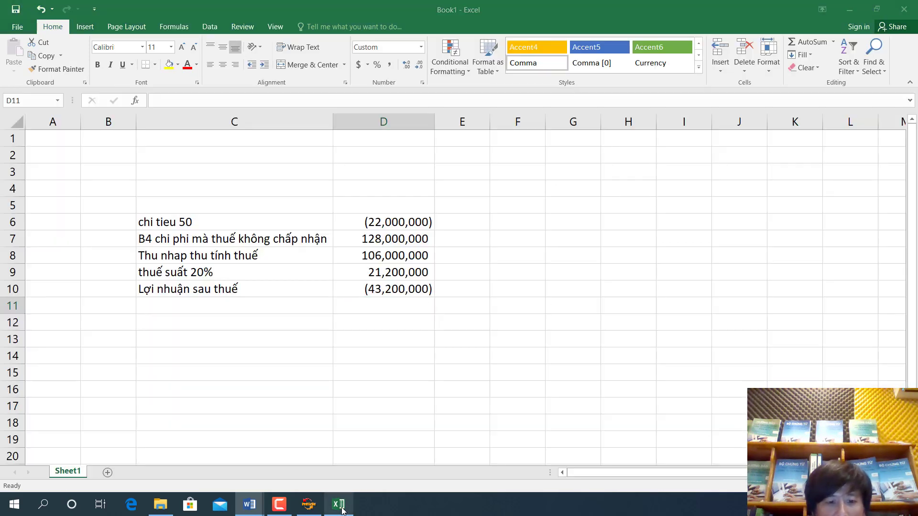
{"action": "left_click", "coordinate": [391, 221]}
{"action": "left_click", "coordinate": [167, 67]}
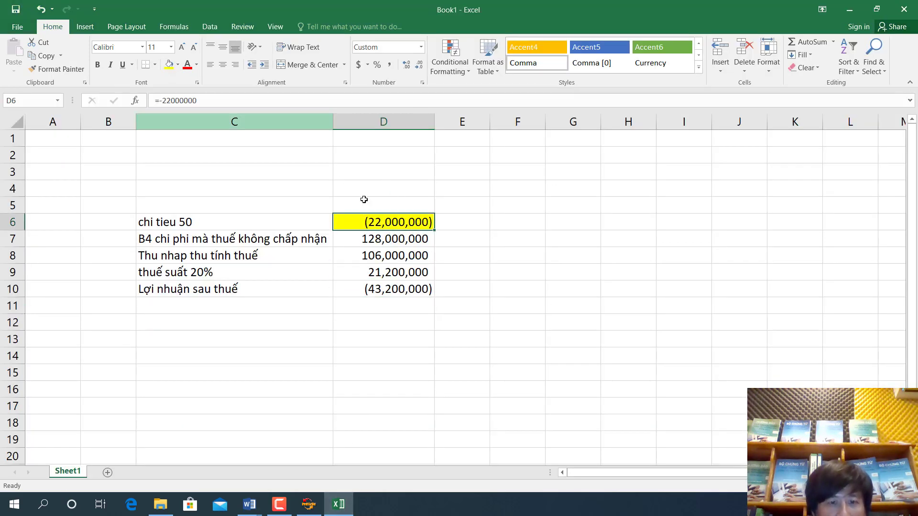
Switch to the HTKK tax declaration software and set this year's sales revenue (code 01) to 200.000.000.
{"action": "key", "text": "alt+Tab"}
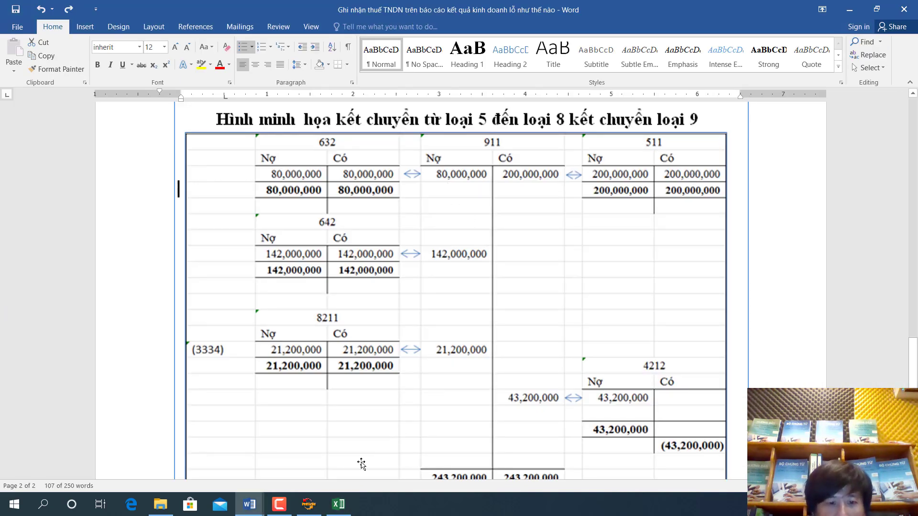
{"action": "left_click", "coordinate": [309, 504]}
{"action": "left_click", "coordinate": [367, 103]}
{"action": "type", "text": "2.000.000"}
{"action": "key", "text": "Return"}
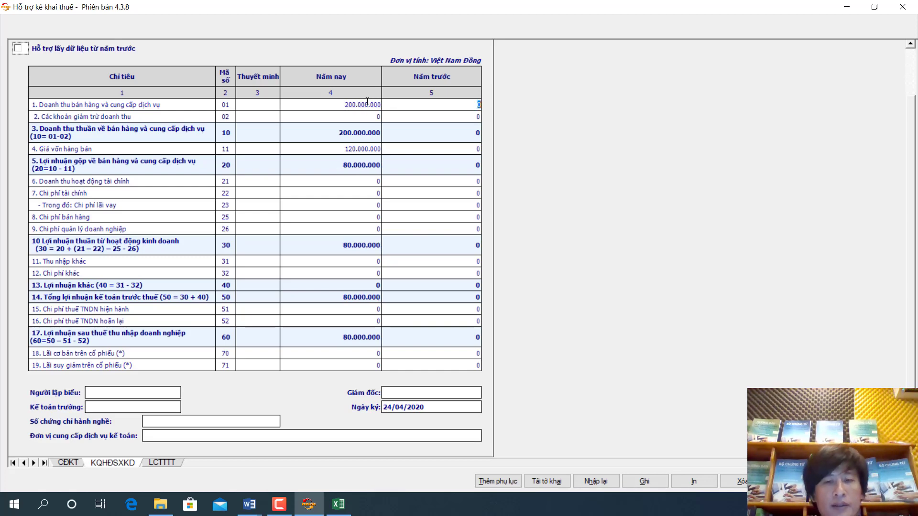
Check account 632 in the Word diagram and set this year's cost of goods sold (code 11) to 80.000.000 in HTKK.
{"action": "key", "text": "alt+Tab"}
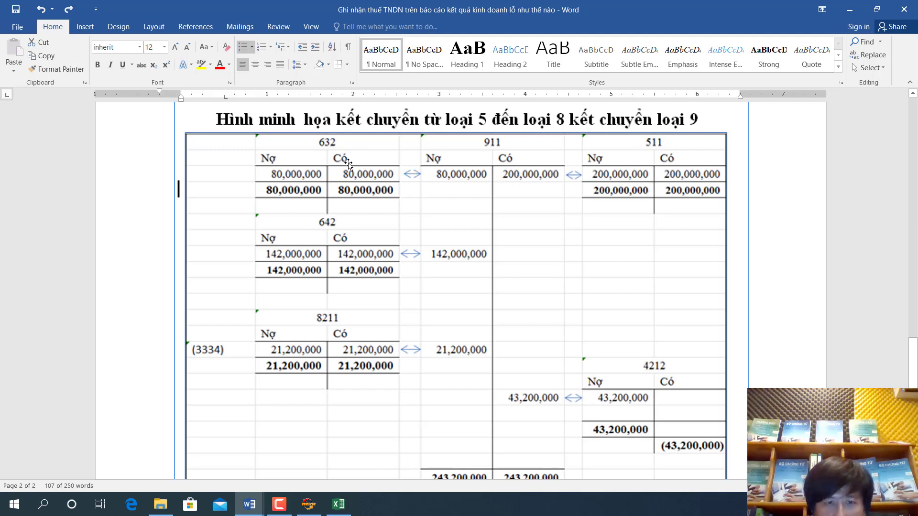
{"action": "key", "text": "alt+Tab"}
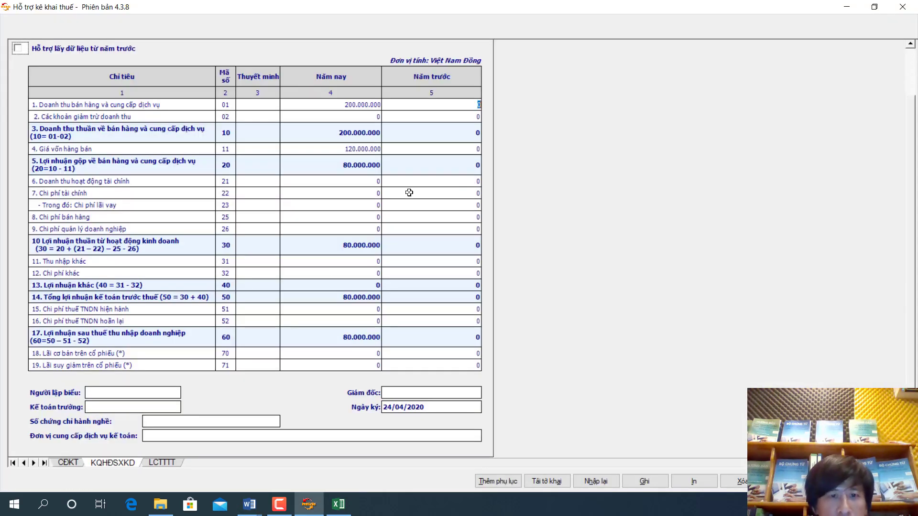
{"action": "left_click", "coordinate": [374, 148]}
{"action": "type", "text": "8"}
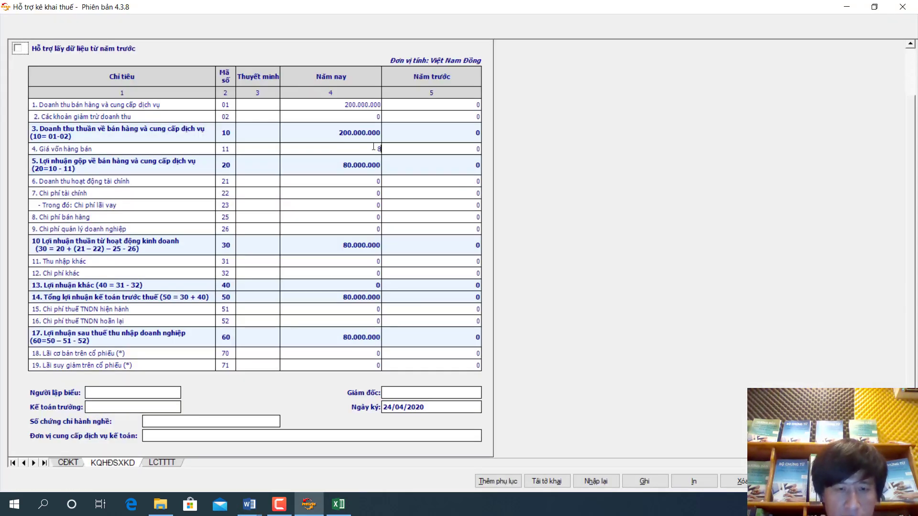
{"action": "type", "text": "0,000,000"}
{"action": "key", "text": "Tab"}
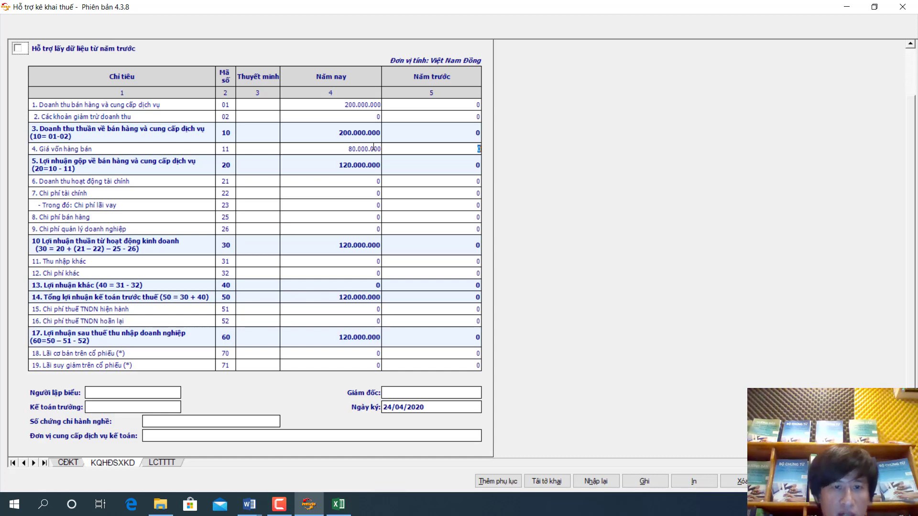
Check account 642 in the Word diagram and set this year's business management expenses (code 26) to 142.000.000 in HTKK.
{"action": "key", "text": "alt+Tab"}
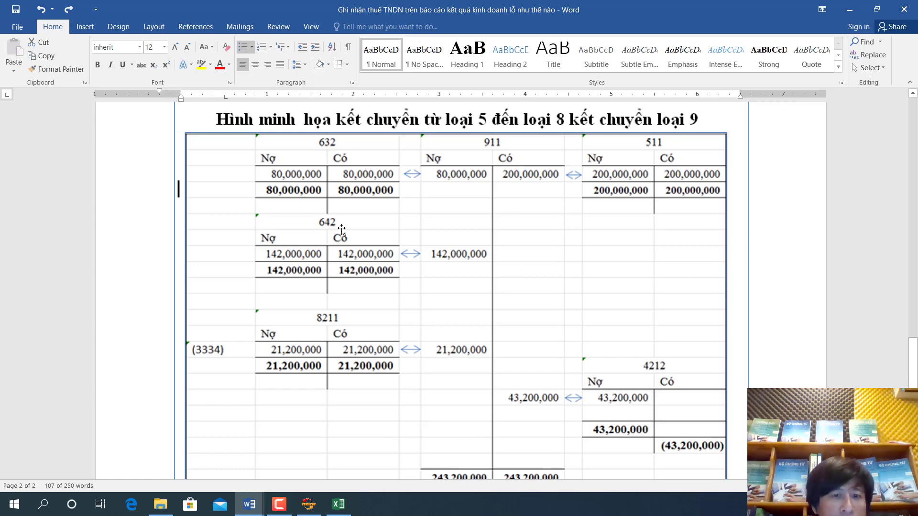
{"action": "key", "text": "alt+Tab"}
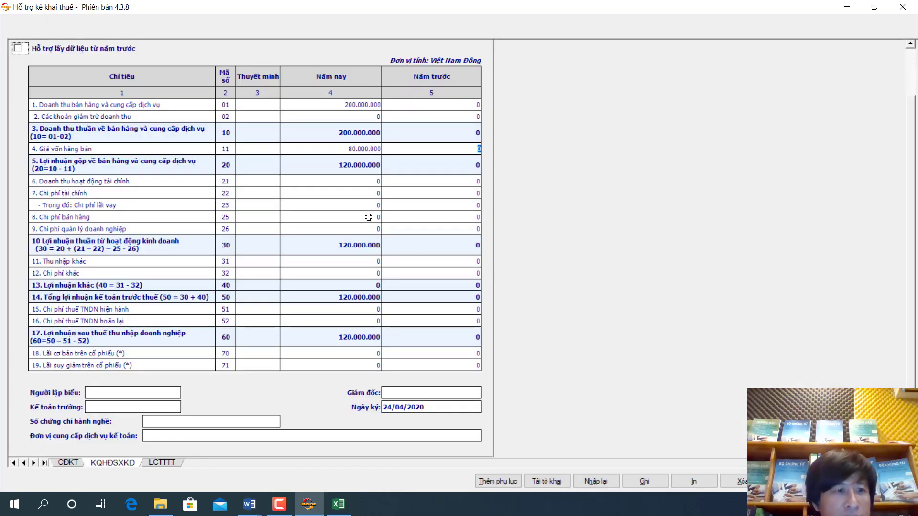
{"action": "left_click", "coordinate": [355, 231]}
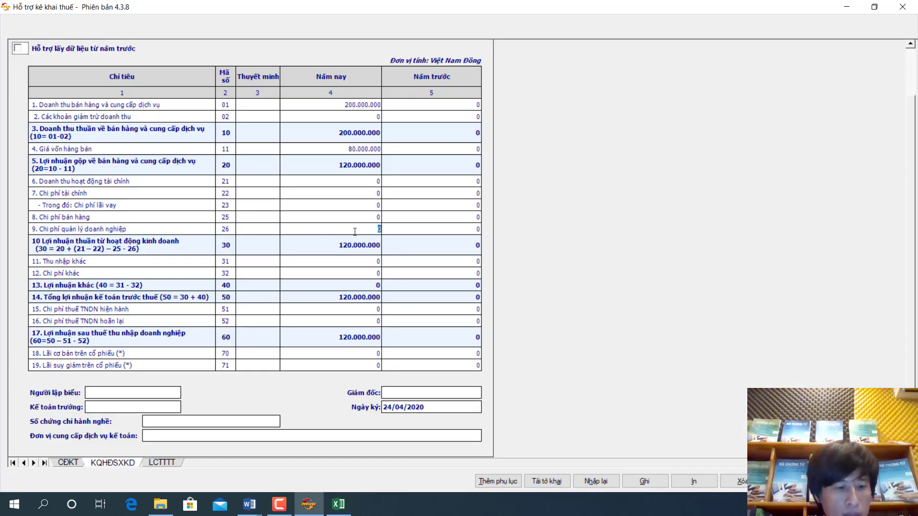
{"action": "type", "text": "142.000."}
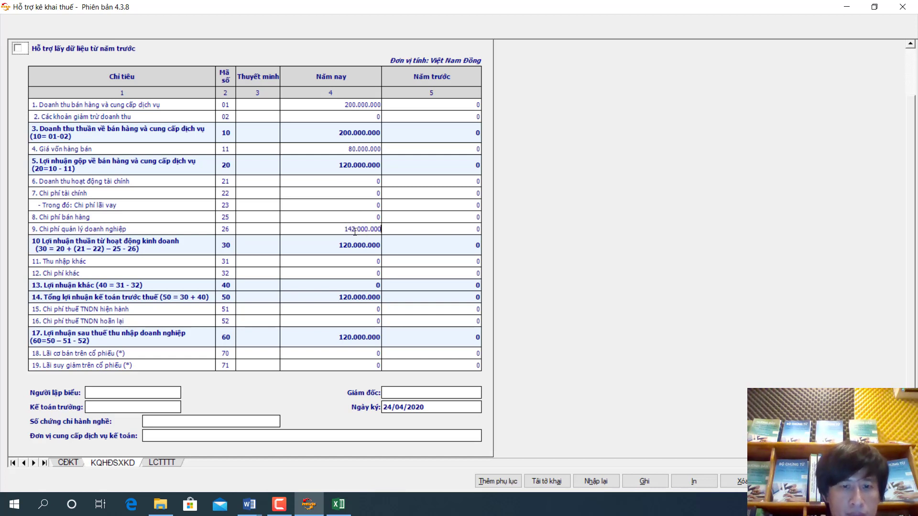
{"action": "type", "text": "000"}
{"action": "key", "text": "Tab"}
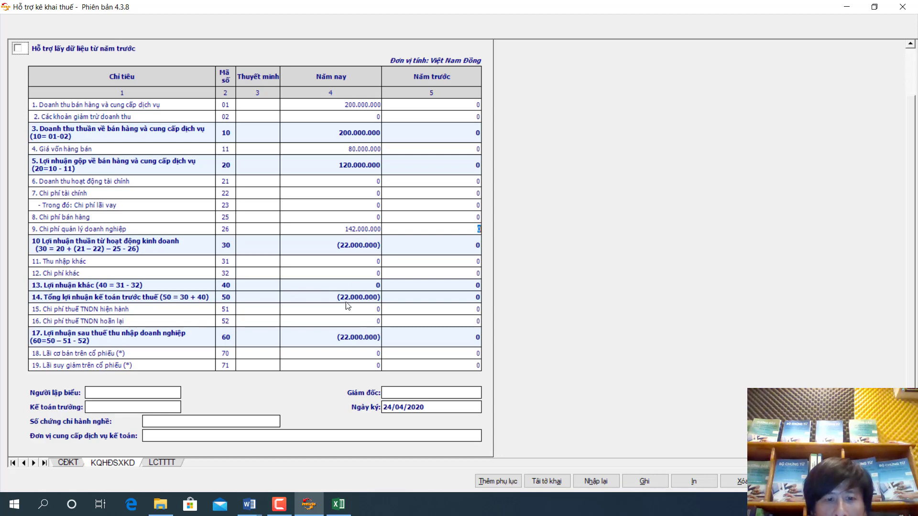
Using the Word note on non-deductible expenses, fill cell D7 yellow in the Excel sheet and return to the income statement in HTKK.
{"action": "key", "text": "alt+Tab"}
{"action": "scroll", "coordinate": [496, 307], "scroll_direction": "up", "scroll_amount": 3}
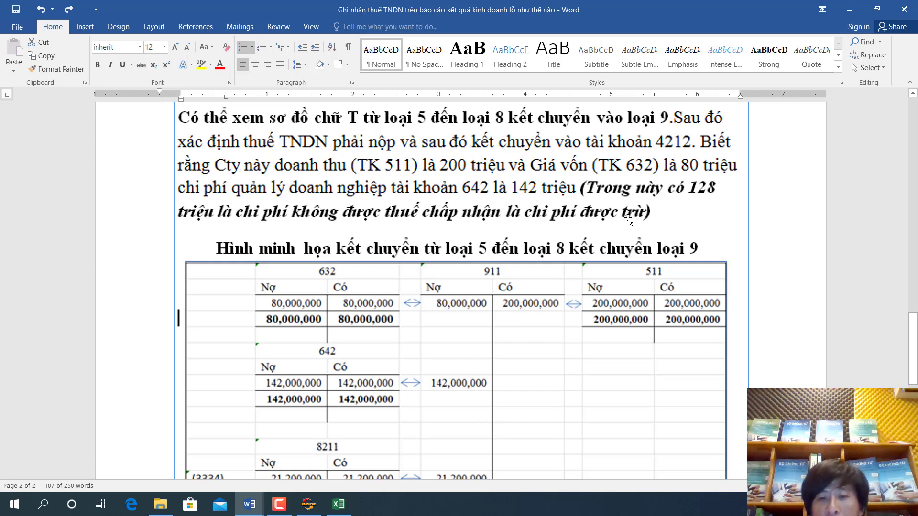
{"action": "left_click", "coordinate": [338, 504]}
{"action": "left_click", "coordinate": [389, 244]}
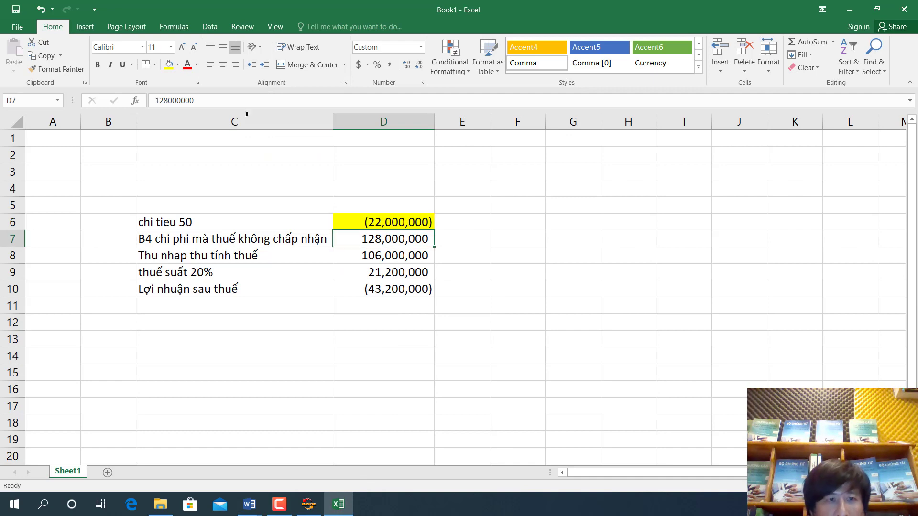
{"action": "left_click", "coordinate": [169, 64]}
{"action": "key", "text": "alt+Tab"}
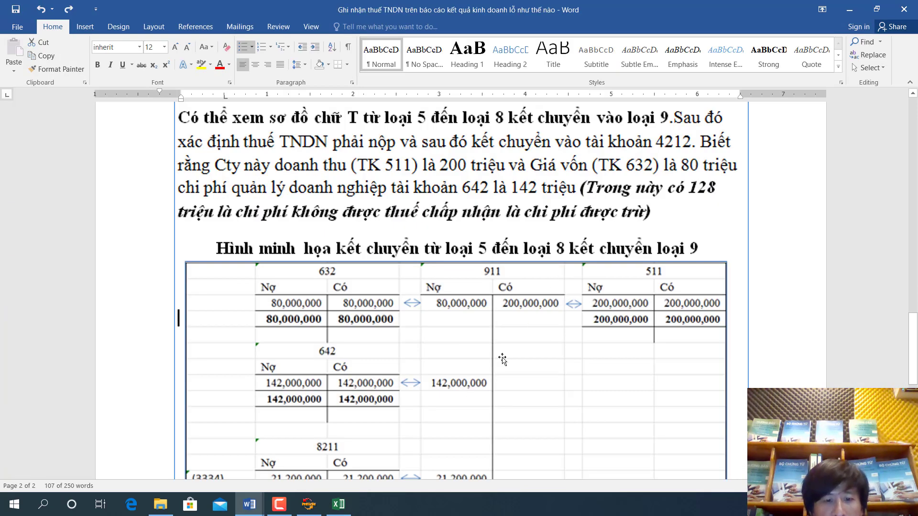
{"action": "left_click", "coordinate": [309, 505]}
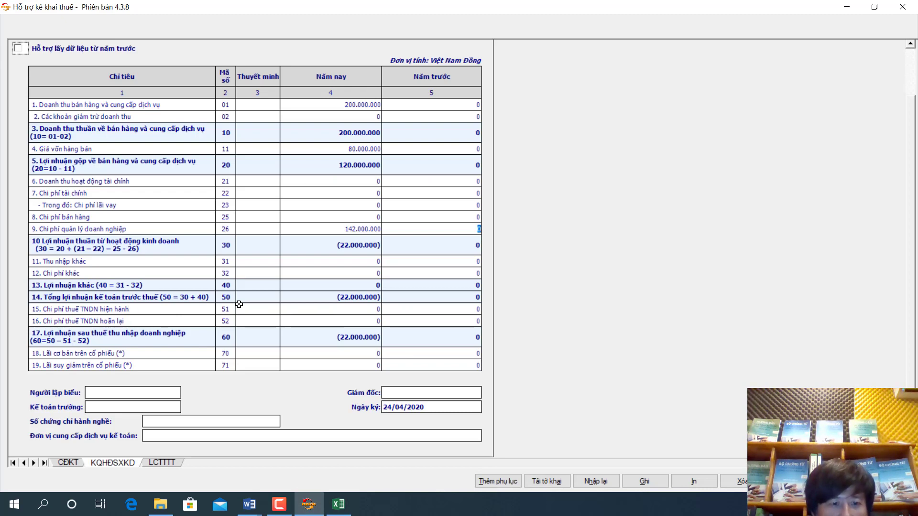
Switch to Excel and write the journal entry labels "Nợ 8211 (Chi phí thuế TNDN hiện hành)" in F10 and "Có 3334:" in F11.
{"action": "left_click", "coordinate": [367, 308]}
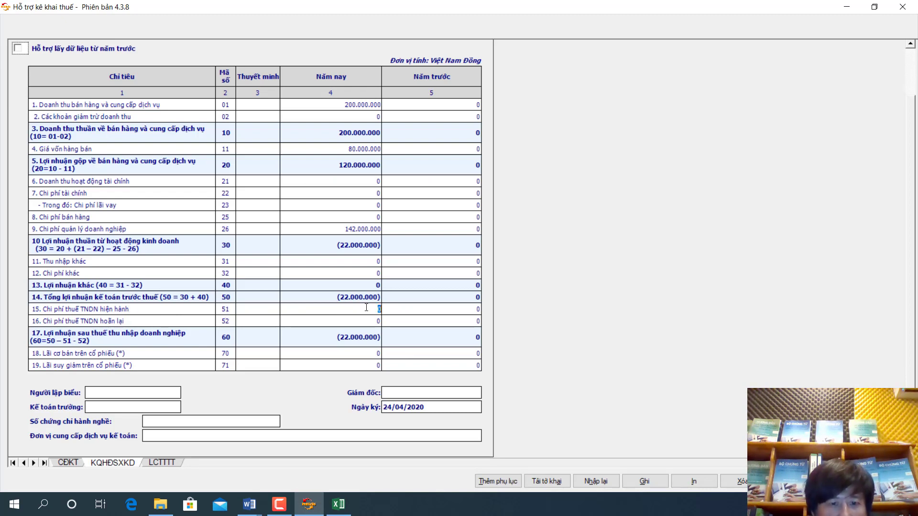
{"action": "left_click", "coordinate": [352, 495]}
{"action": "left_click", "coordinate": [392, 272]}
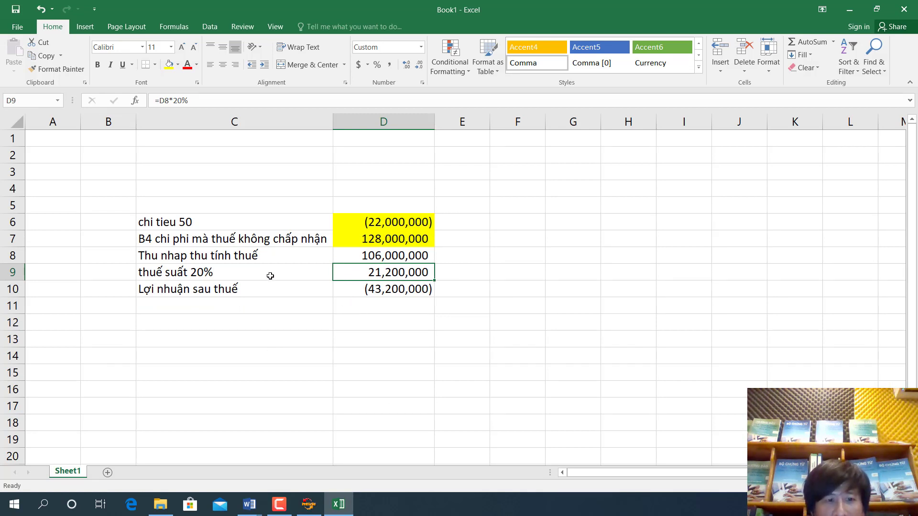
{"action": "left_click", "coordinate": [493, 287]}
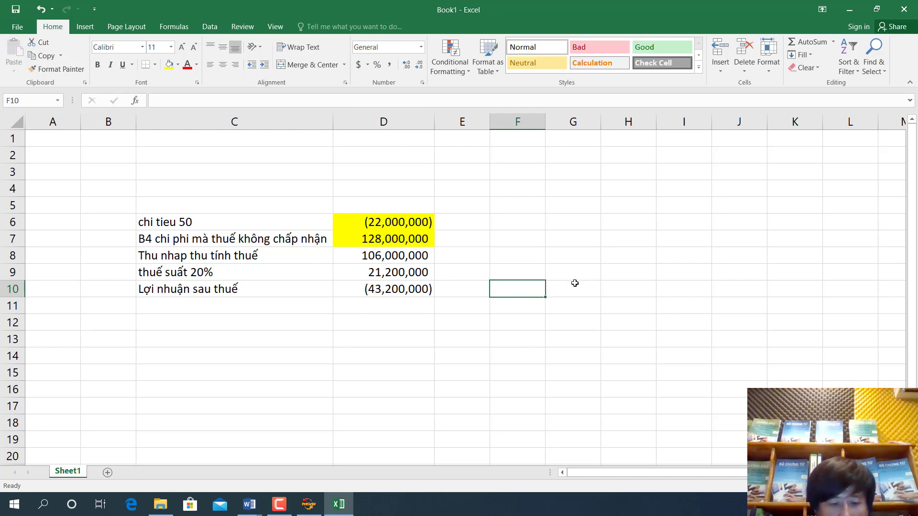
{"action": "type", "text": "No58 8211"}
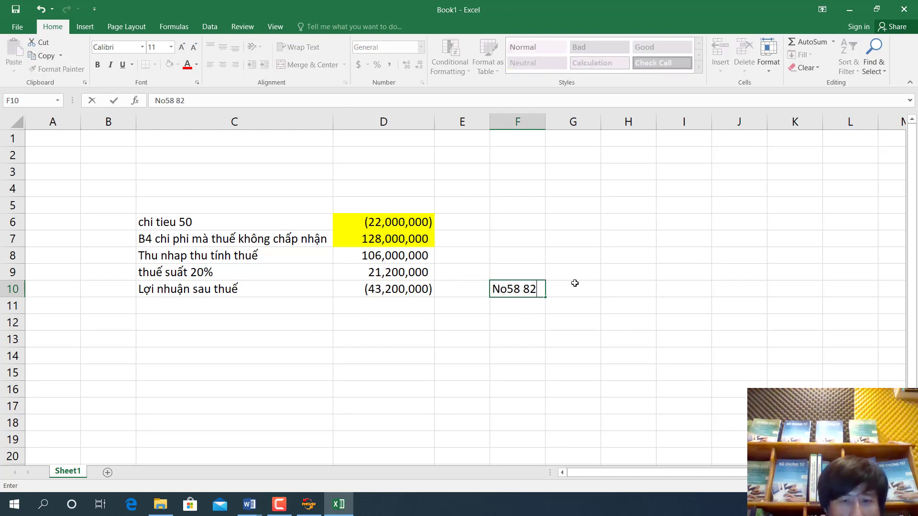
{"action": "key", "text": "BackSpace"}
{"action": "key", "text": "BackSpace"}
{"action": "key", "text": "BackSpace"}
{"action": "key", "text": "BackSpace"}
{"action": "key", "text": "BackSpace"}
{"action": "key", "text": "BackSpace"}
{"action": "key", "text": "BackSpace"}
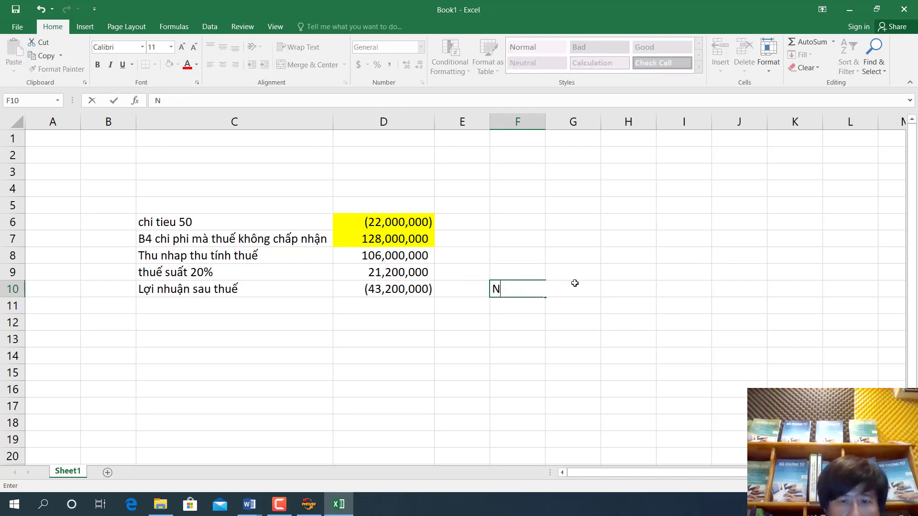
{"action": "type", "text": "8211"}
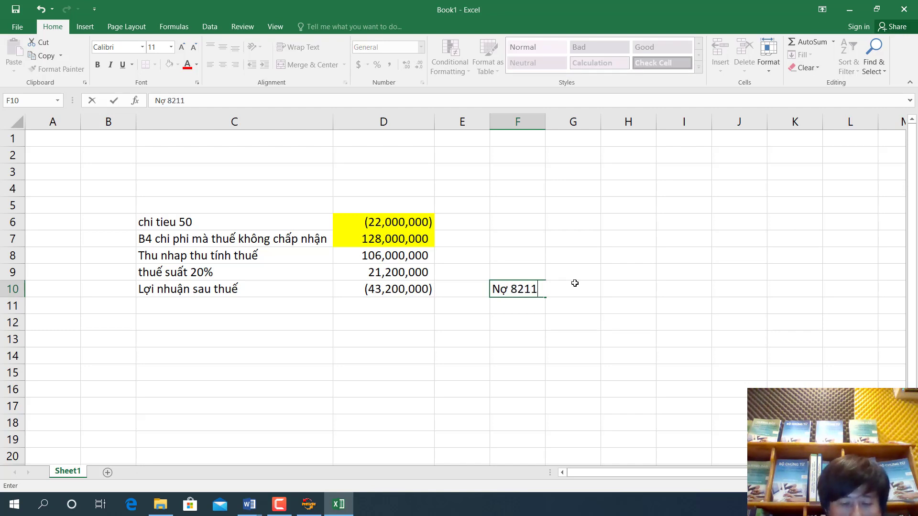
{"action": "type", "text": " (Chi phí thuế TNDN "}
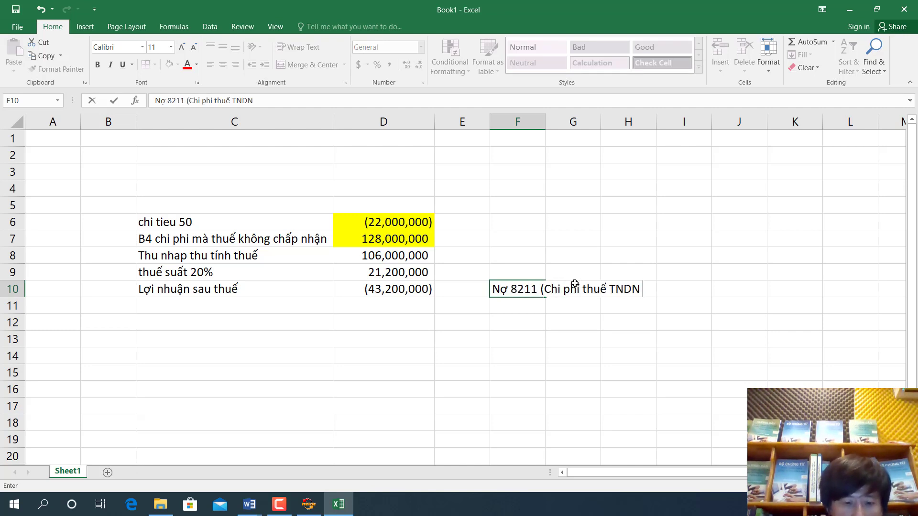
{"action": "type", "text": "hien hành)"}
{"action": "key", "text": "Return"}
{"action": "type", "text": "Có 3334:"}
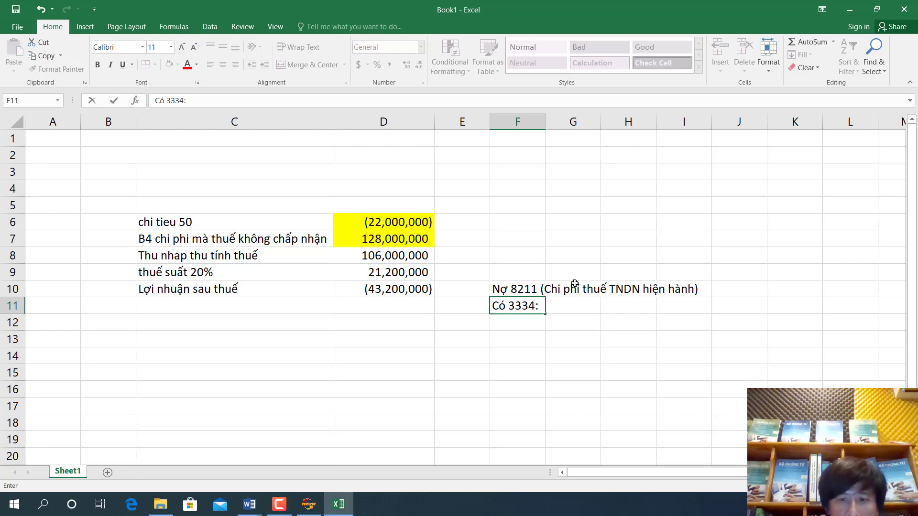
{"action": "key", "text": "Return"}
Link the journal entry amounts to the calculated tax by entering =D9 in J10 and =J10 in J11.
{"action": "left_click", "coordinate": [728, 293]}
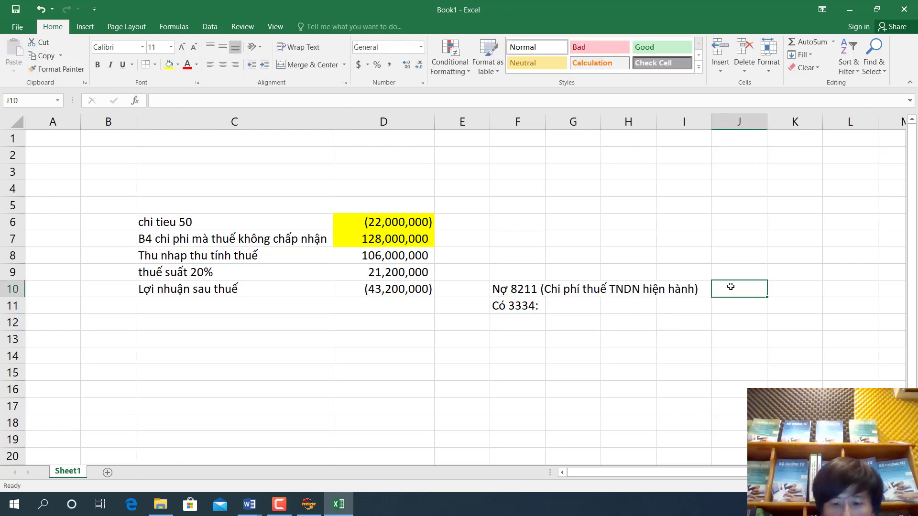
{"action": "type", "text": "="}
{"action": "left_click", "coordinate": [405, 270]}
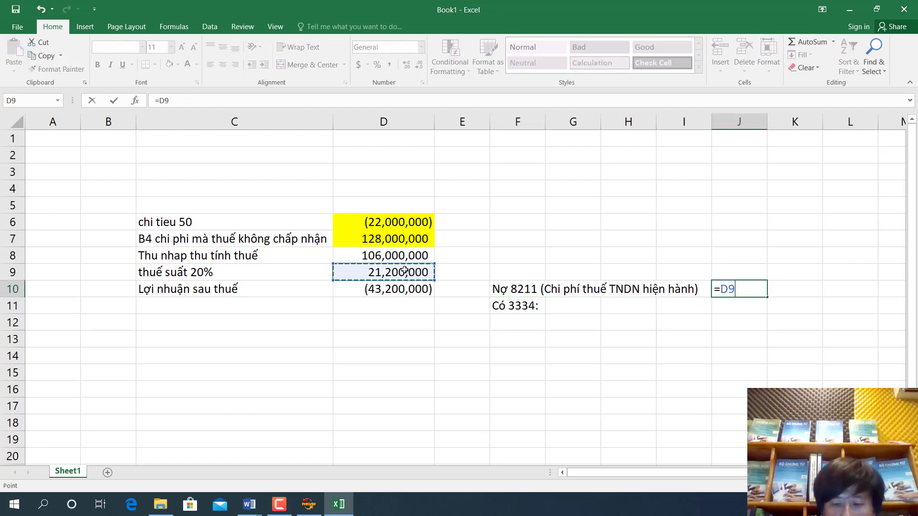
{"action": "key", "text": "Return"}
{"action": "type", "text": "="}
{"action": "key", "text": "Up"}
{"action": "key", "text": "Return"}
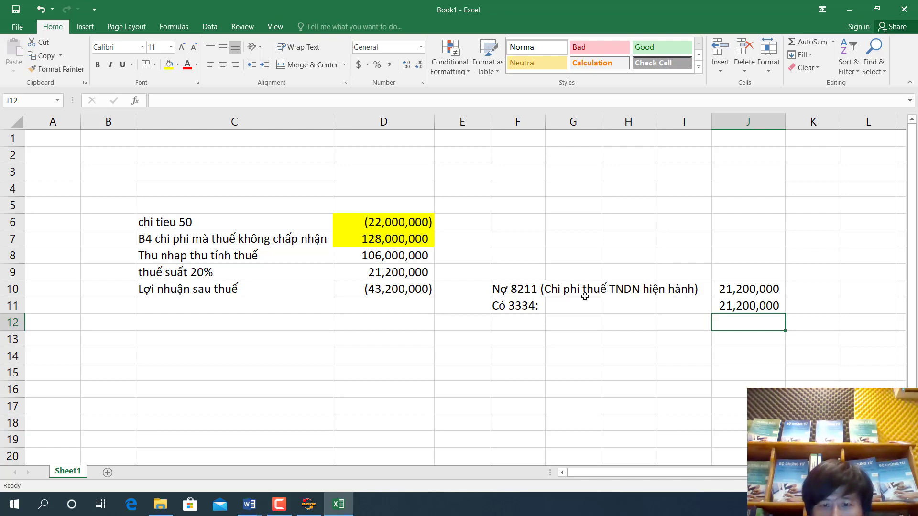
{"action": "left_click", "coordinate": [521, 288]}
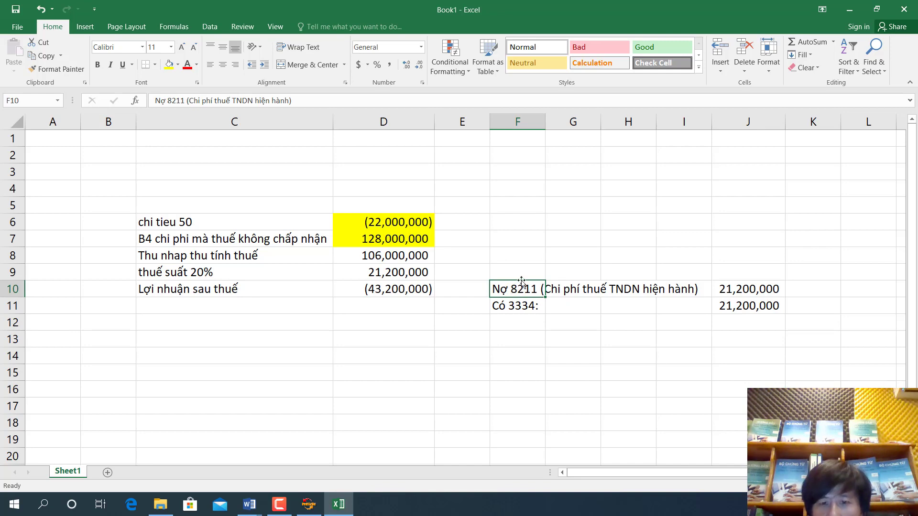
Switch to the Word document and examine how accounts 632, 642, 8211 and 511 are transferred to 911 and then to 4212.
{"action": "key", "text": "alt+Tab"}
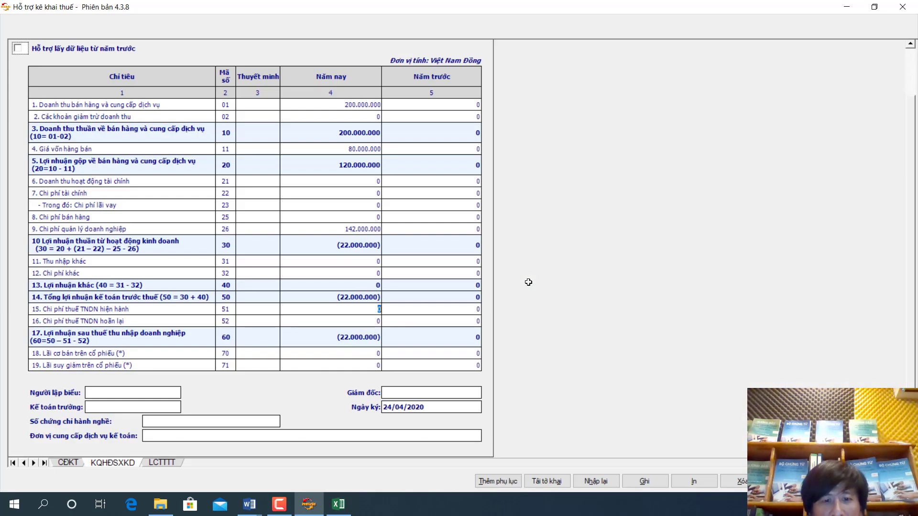
{"action": "mouse_move", "coordinate": [250, 505]}
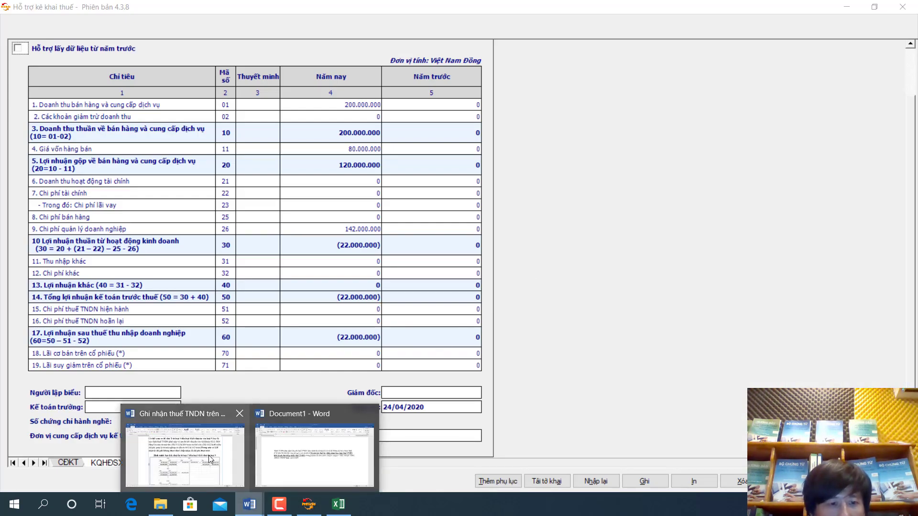
{"action": "left_click", "coordinate": [244, 426]}
{"action": "scroll", "coordinate": [244, 426], "scroll_direction": "down", "scroll_amount": 2}
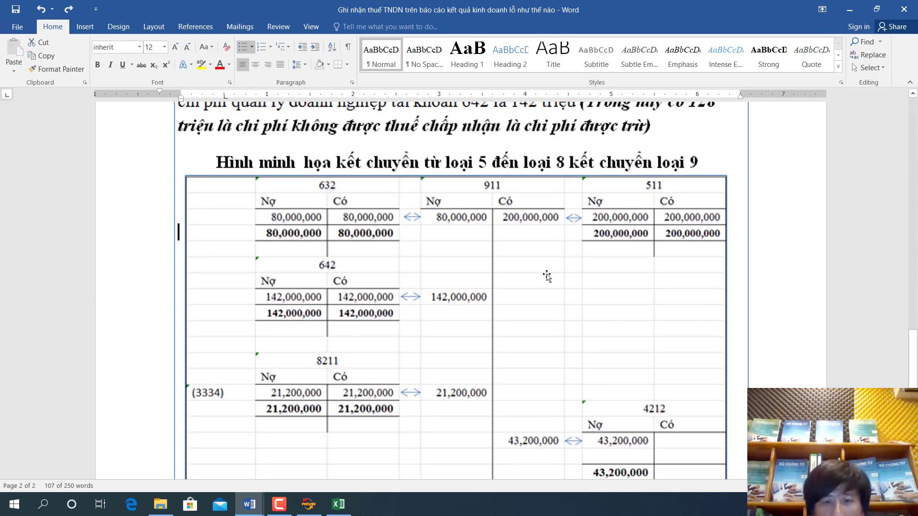
{"action": "scroll", "coordinate": [544, 223], "scroll_direction": "down", "scroll_amount": 2}
{"action": "scroll", "coordinate": [544, 222], "scroll_direction": "up", "scroll_amount": 1}
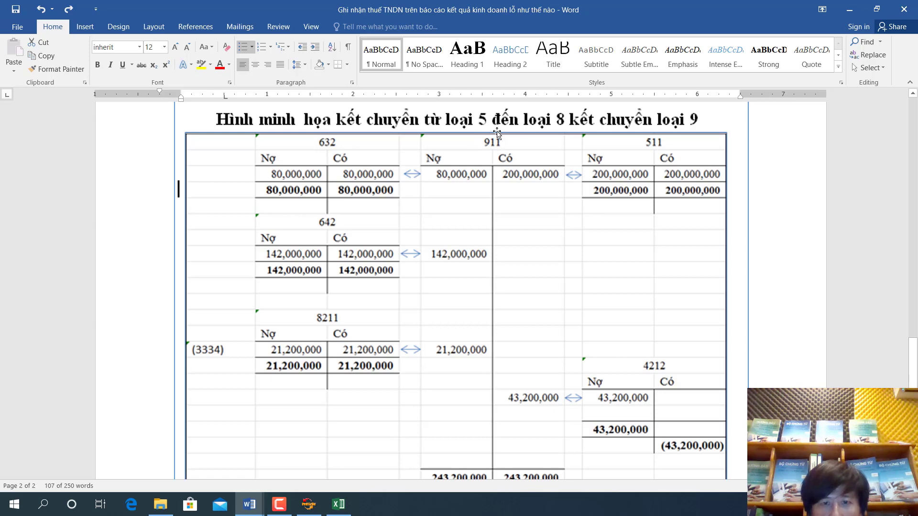
{"action": "scroll", "coordinate": [507, 354], "scroll_direction": "down", "scroll_amount": 2}
{"action": "scroll", "coordinate": [517, 346], "scroll_direction": "up", "scroll_amount": 2}
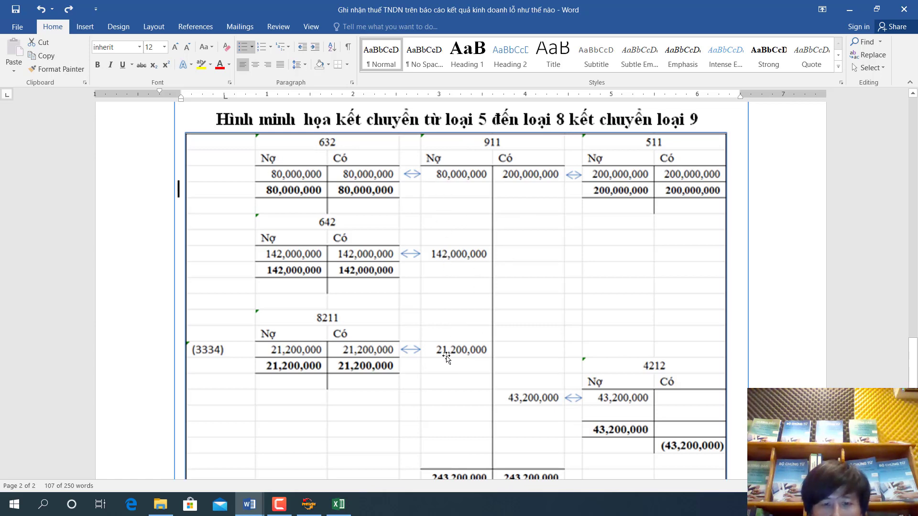
{"action": "scroll", "coordinate": [454, 361], "scroll_direction": "down", "scroll_amount": 3}
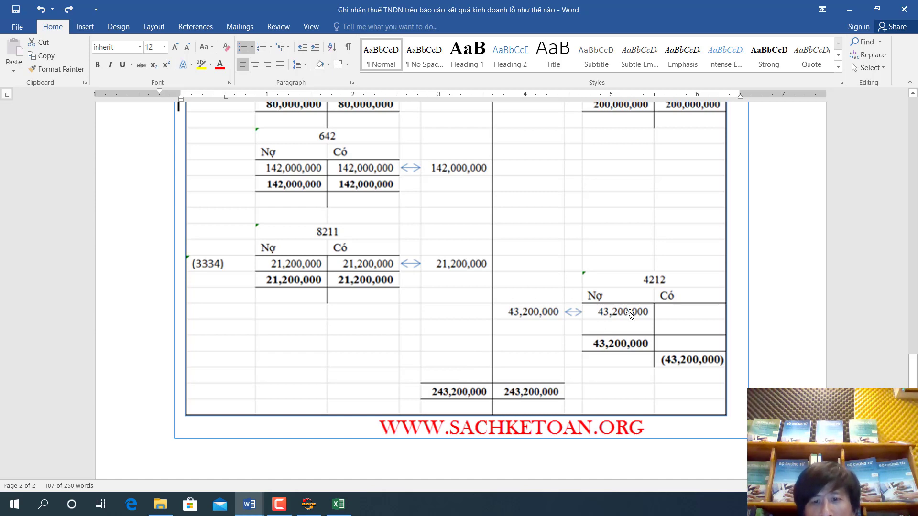
{"action": "scroll", "coordinate": [656, 306], "scroll_direction": "up", "scroll_amount": 1}
{"action": "scroll", "coordinate": [555, 244], "scroll_direction": "up", "scroll_amount": 2}
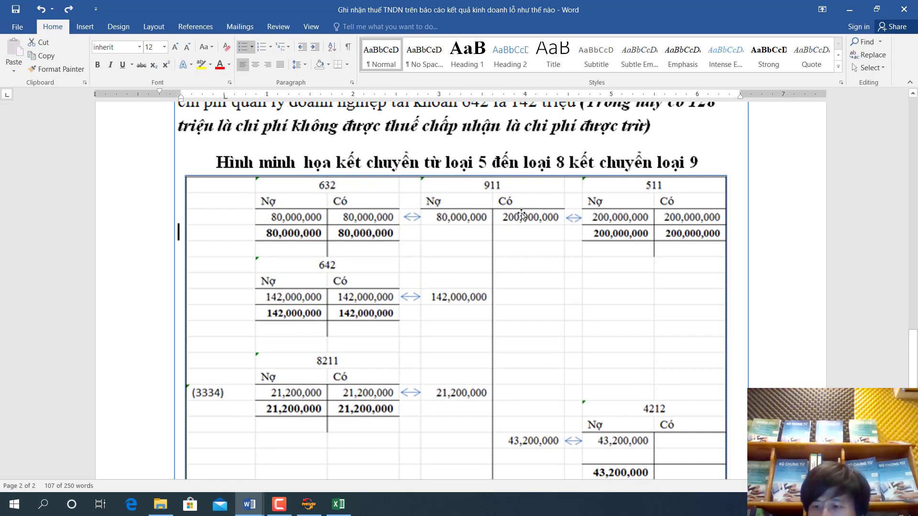
{"action": "scroll", "coordinate": [522, 216], "scroll_direction": "down", "scroll_amount": 2}
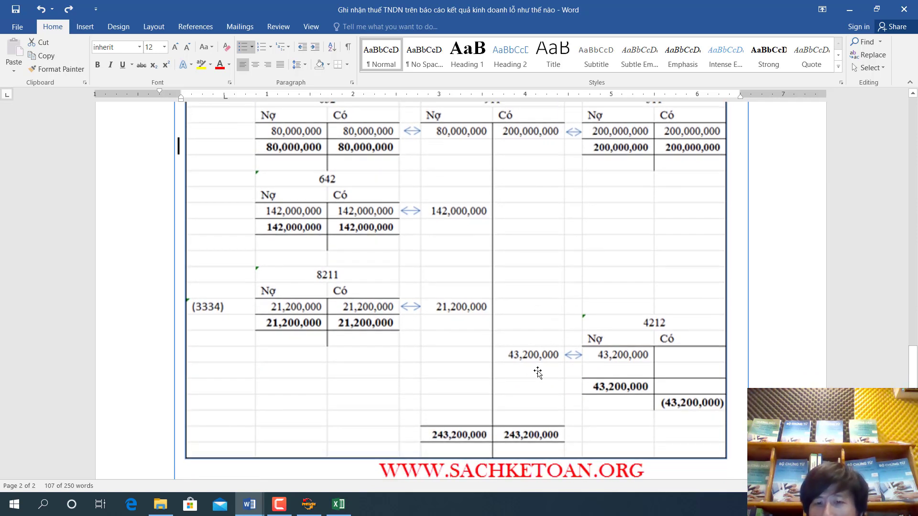
Switch back to the Excel sheet and fill the after-tax profit cell D10 yellow.
{"action": "left_click", "coordinate": [339, 504]}
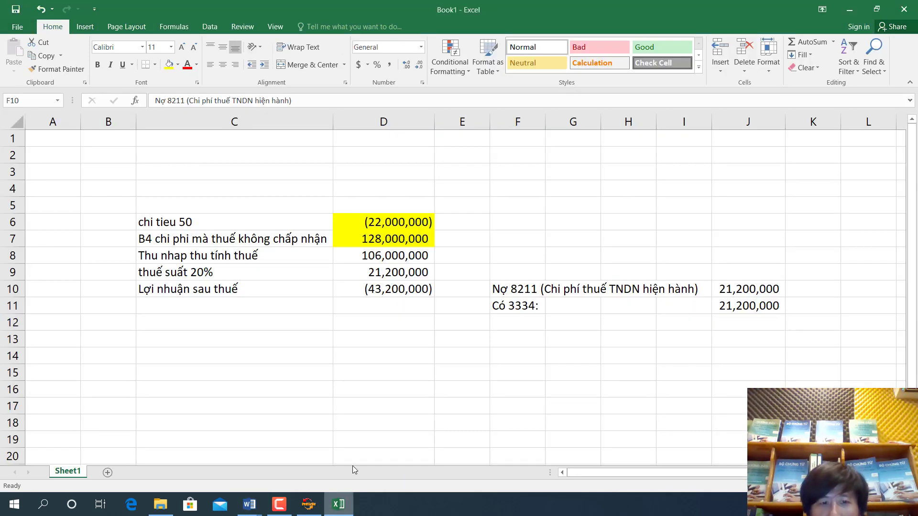
{"action": "left_click", "coordinate": [382, 289]}
{"action": "left_click", "coordinate": [168, 65]}
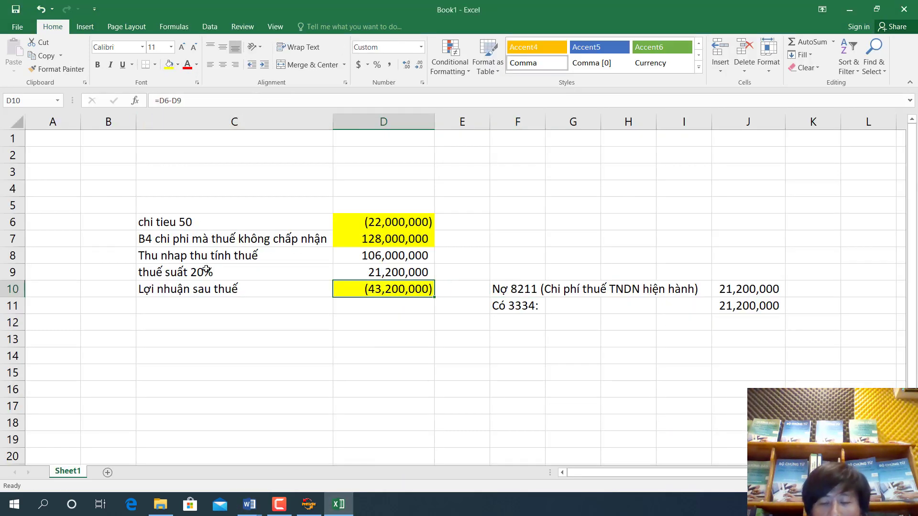
Extend the label in C10 to "Lợi nhuận sau thuế= Lợi nhuận trước thuế chỉ tiếu 50- Chỉ tiêu 51 và chỉ tiêu 52".
{"action": "left_click", "coordinate": [255, 300]}
{"action": "double_click", "coordinate": [257, 289]}
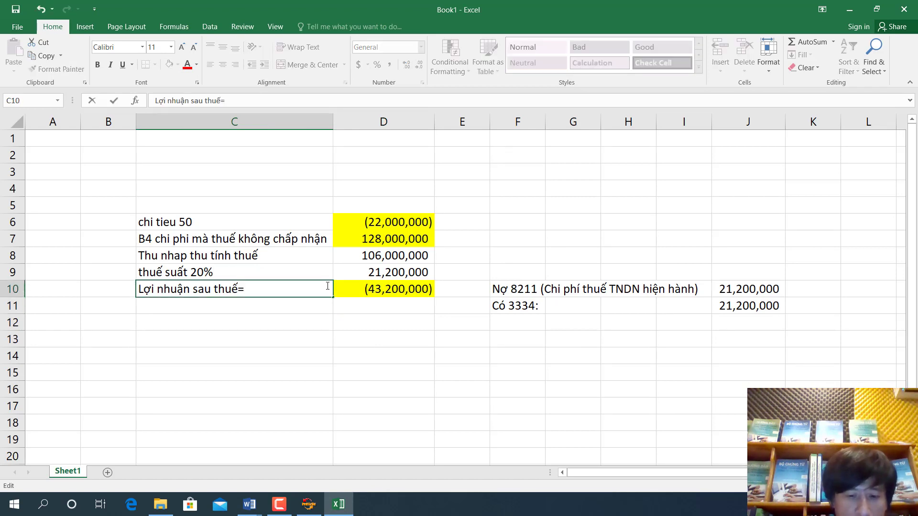
{"action": "type", "text": "= Lợi nua"}
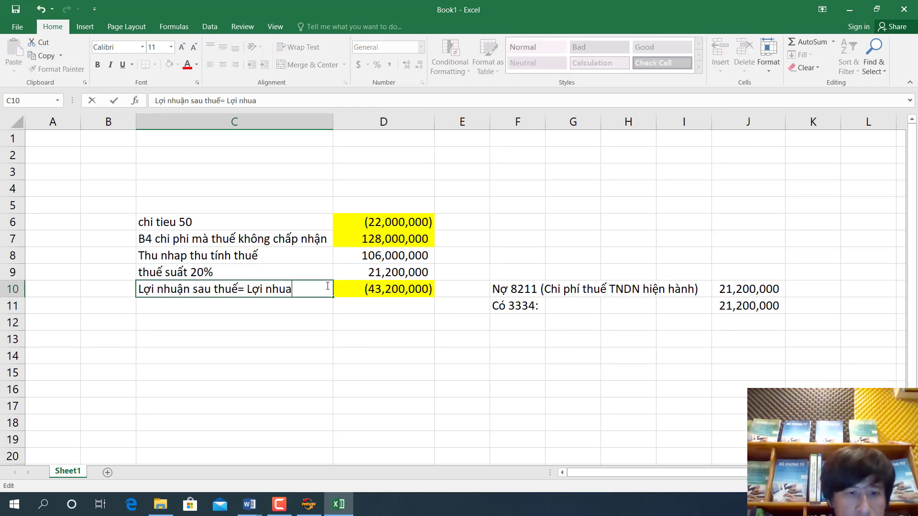
{"action": "type", "text": "n truước thuế-"}
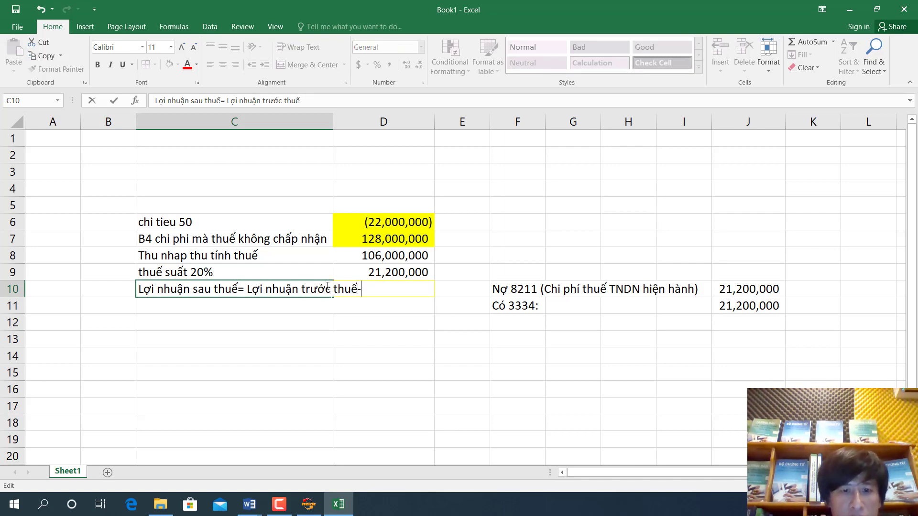
{"action": "type", "text": " chỉ tiê"}
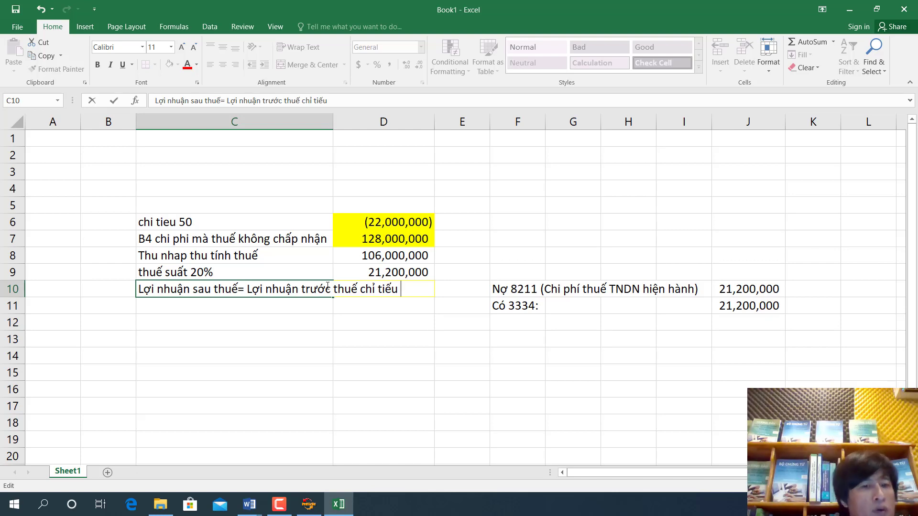
{"action": "type", "text": "u 50"}
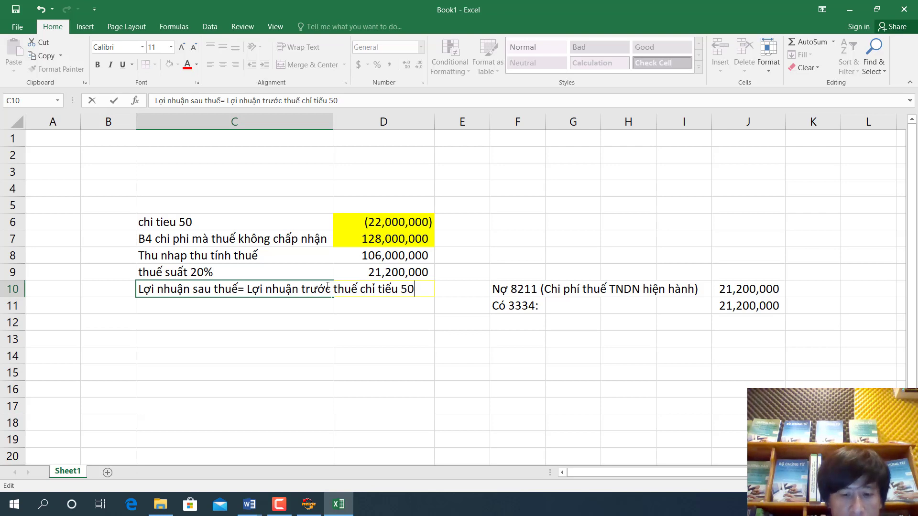
{"action": "type", "text": "- Chỉ tieu 51 v"}
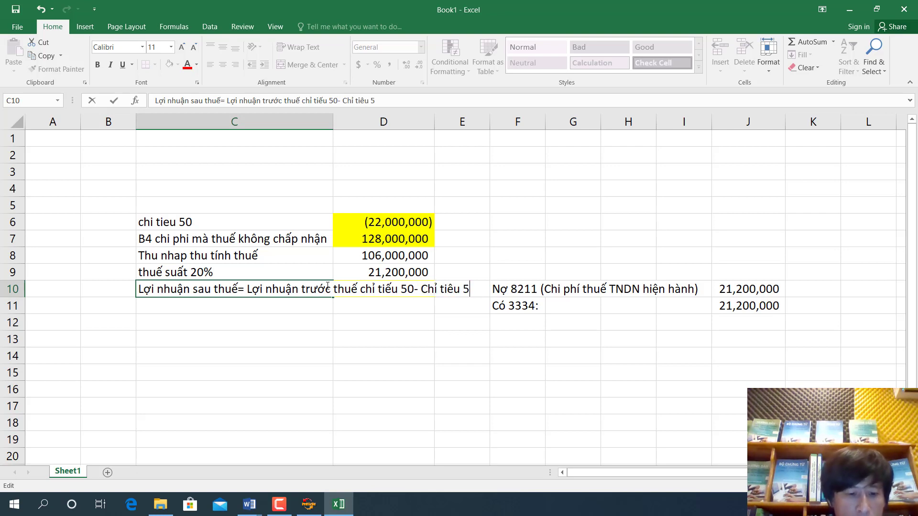
{"action": "type", "text": "à chi tiêu 52"}
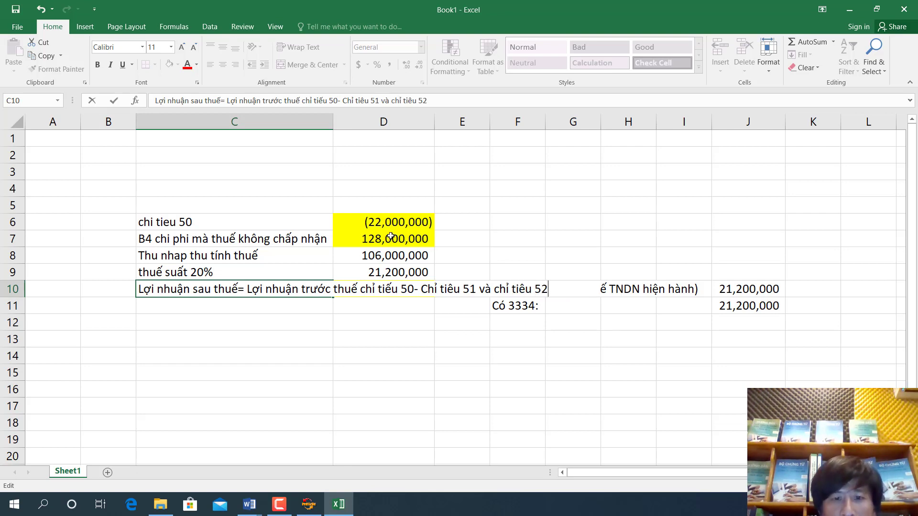
Insert "(Chi phí thuế TNDN hiện hành TK 8211)" after "Chỉ tiêu 51" in the C10 label.
{"action": "type", "text": " (Thue"}
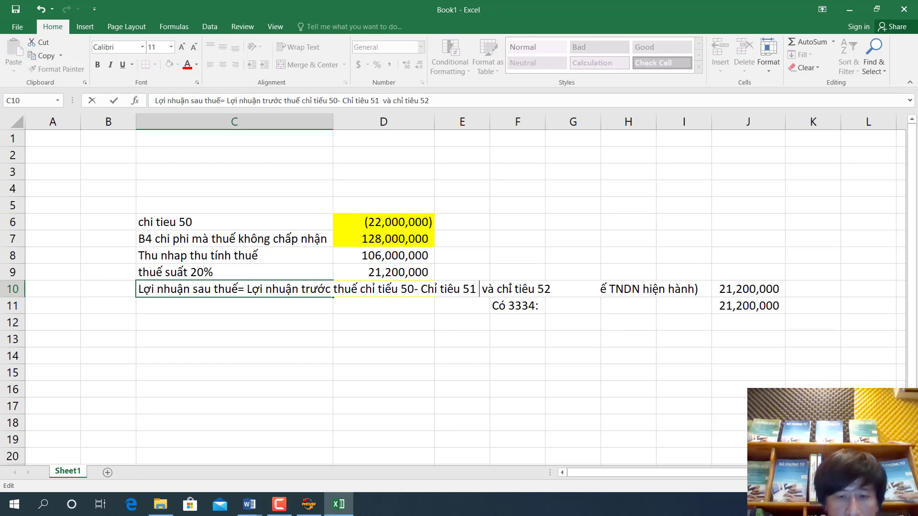
{"action": "key", "text": "BackSpace"}
{"action": "key", "text": "BackSpace"}
{"action": "key", "text": "BackSpace"}
{"action": "key", "text": "BackSpace"}
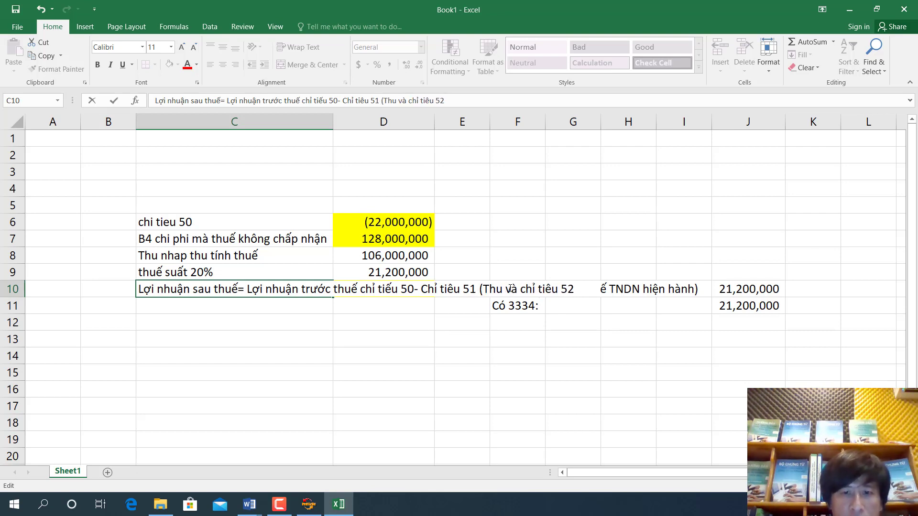
{"action": "type", "text": "Chi p"}
{"action": "type", "text": "hí thuế TN"}
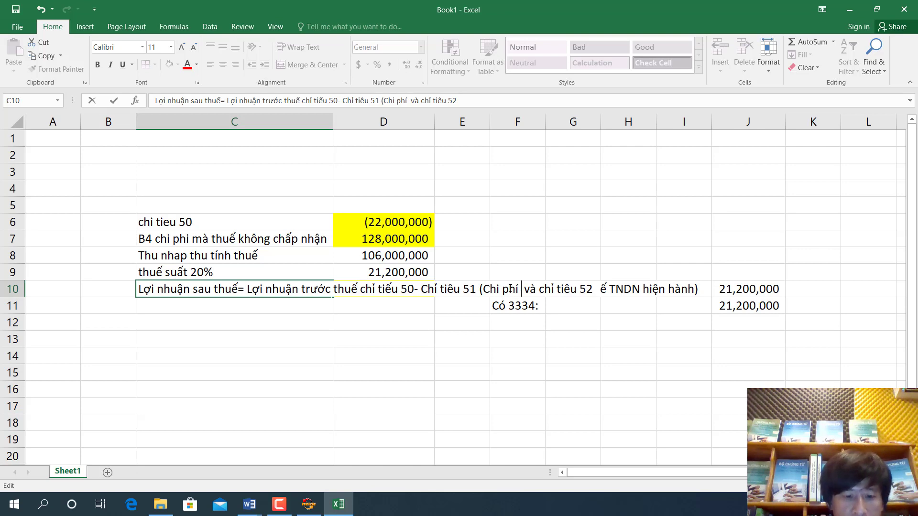
{"action": "type", "text": "DN hiện hàn"}
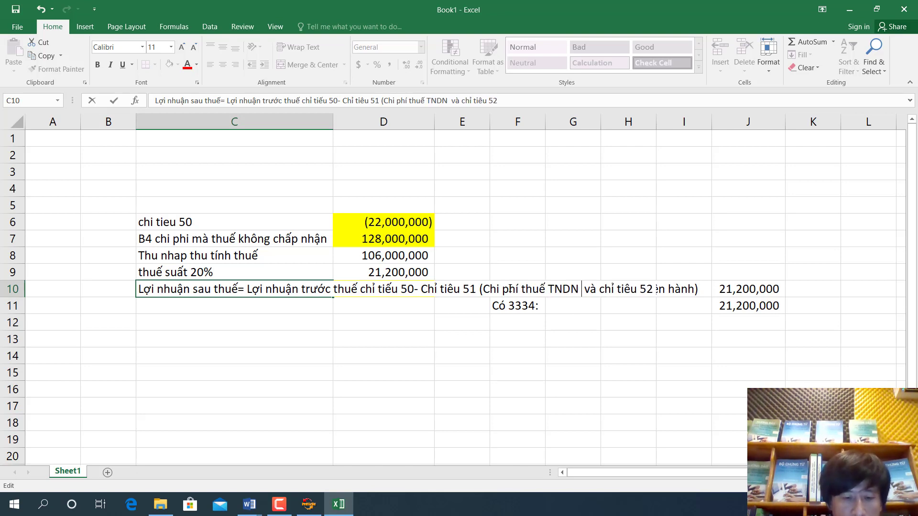
{"action": "type", "text": "h T"}
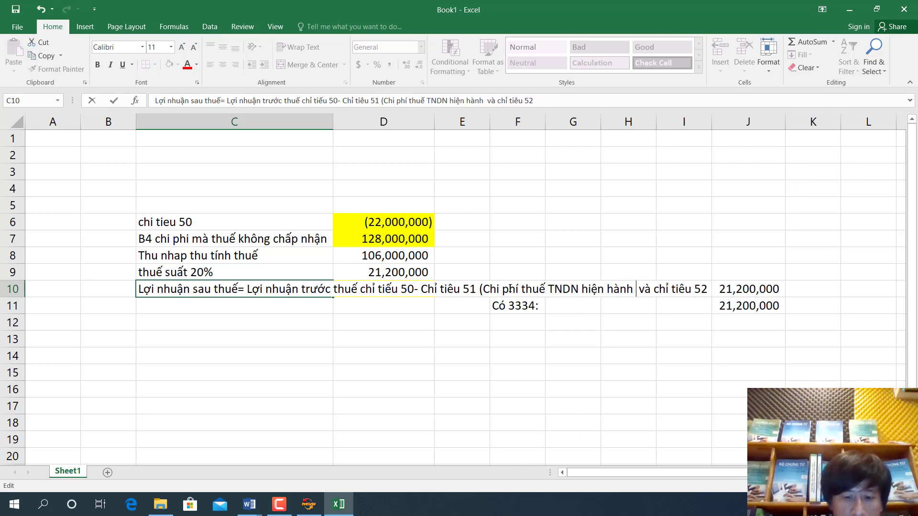
{"action": "type", "text": "K 8211"}
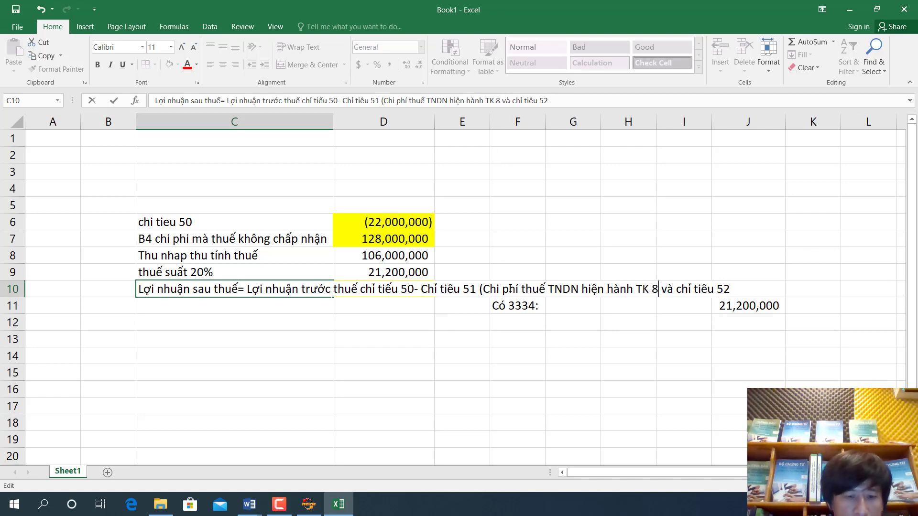
{"action": "type", "text": ")"}
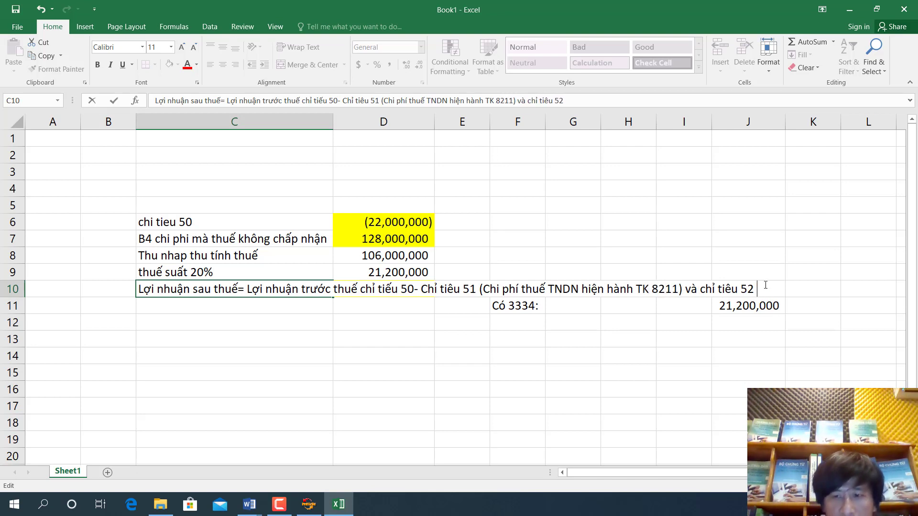
Append "(Chi phí thuế TNDN hoãn lại TK 8212)" after "chỉ tiêu 52" at the end of the C10 label.
{"action": "type", "text": "hi phí "}
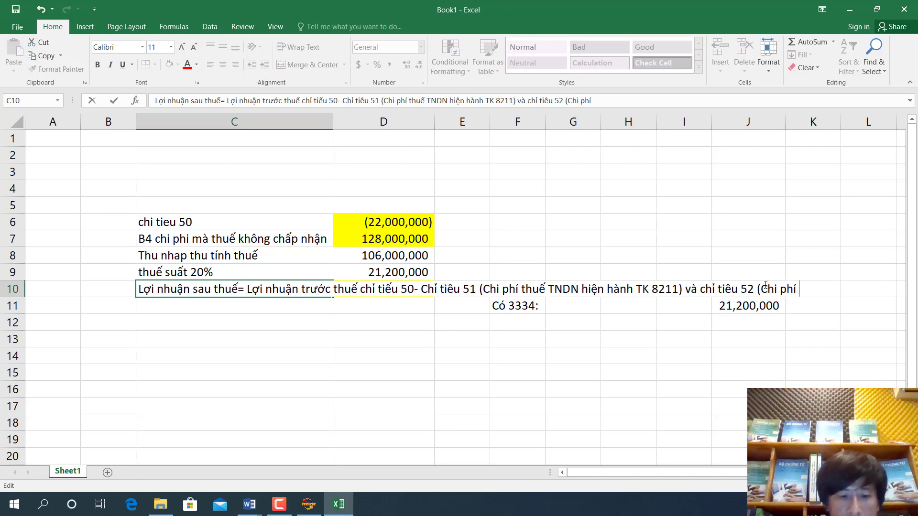
{"action": "type", "text": "thuê TNDN hi"}
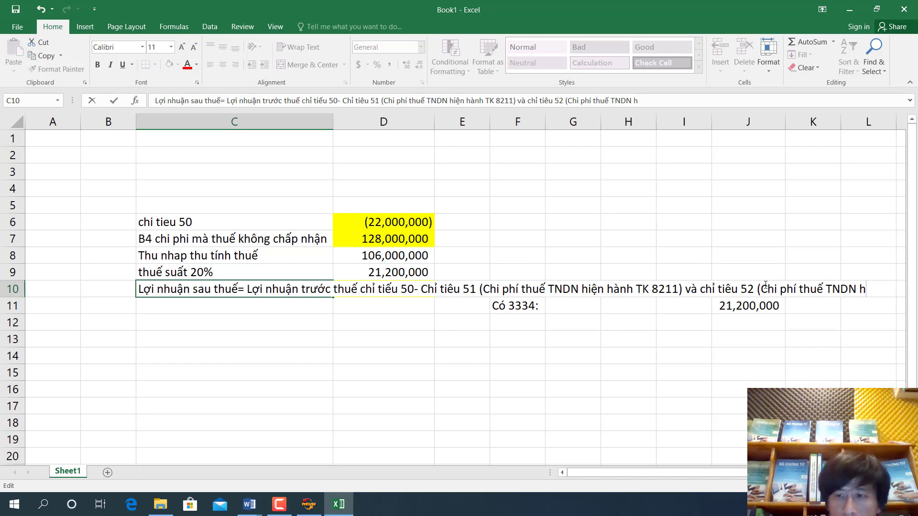
{"action": "type", "text": "hoãn lai"}
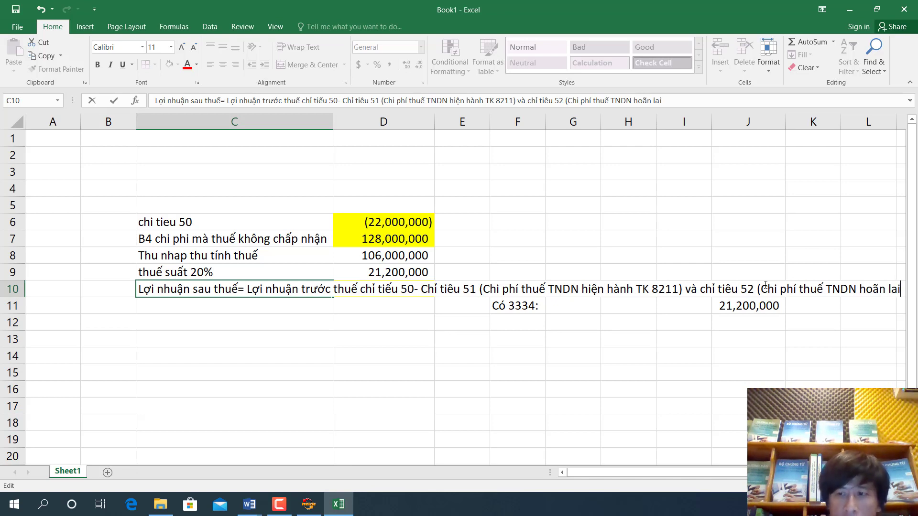
{"action": "type", "text": " TK 8212)"}
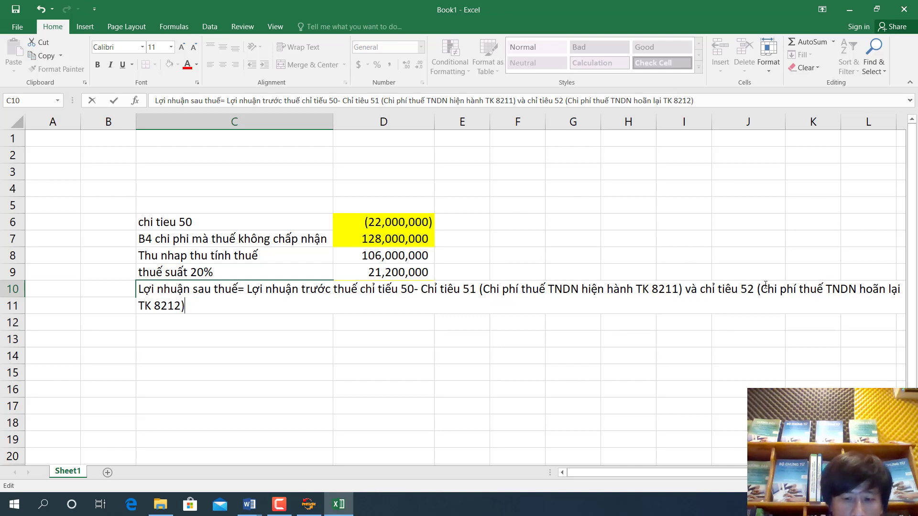
{"action": "key", "text": "Return"}
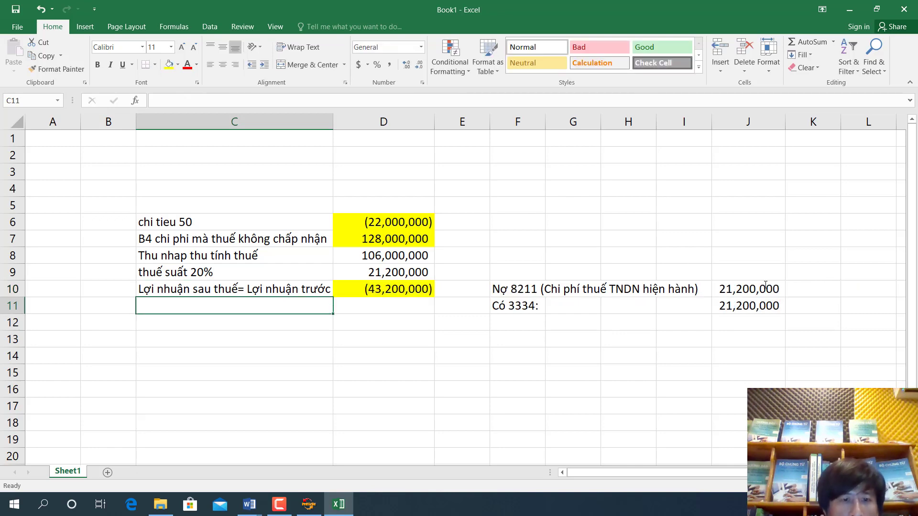
Format C10 with wrapped text and merged cells, and make the after-tax profit in D10 bold.
{"action": "left_click", "coordinate": [318, 285]}
{"action": "key", "text": "ctrl+1"}
{"action": "left_click", "coordinate": [222, 239]}
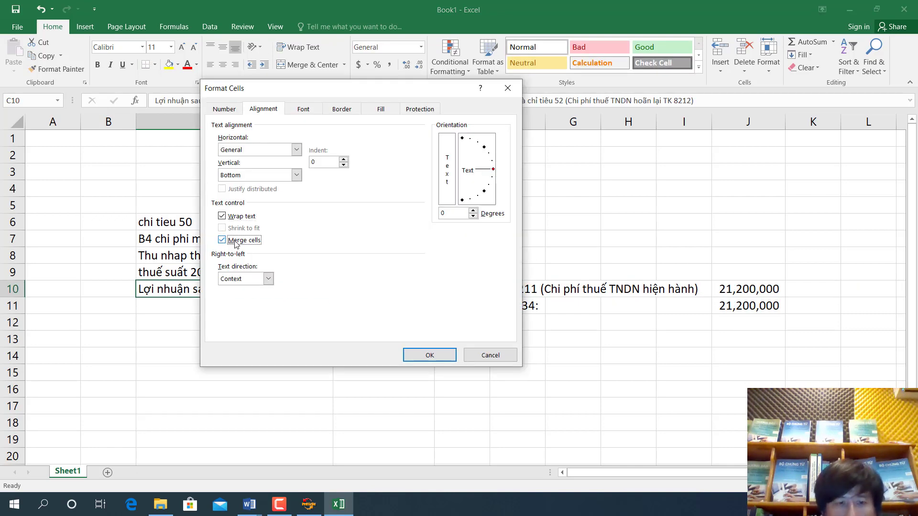
{"action": "key", "text": "Return"}
{"action": "left_click", "coordinate": [394, 324]}
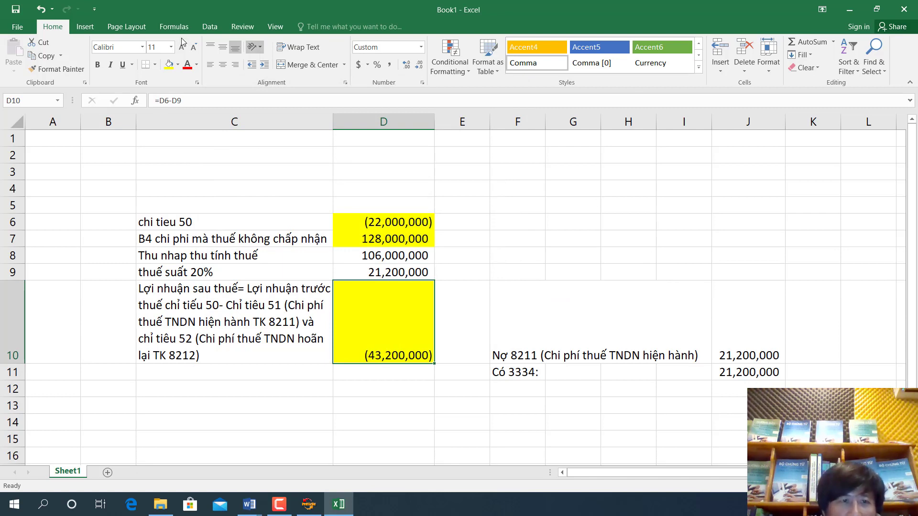
{"action": "key", "text": "ctrl+b"}
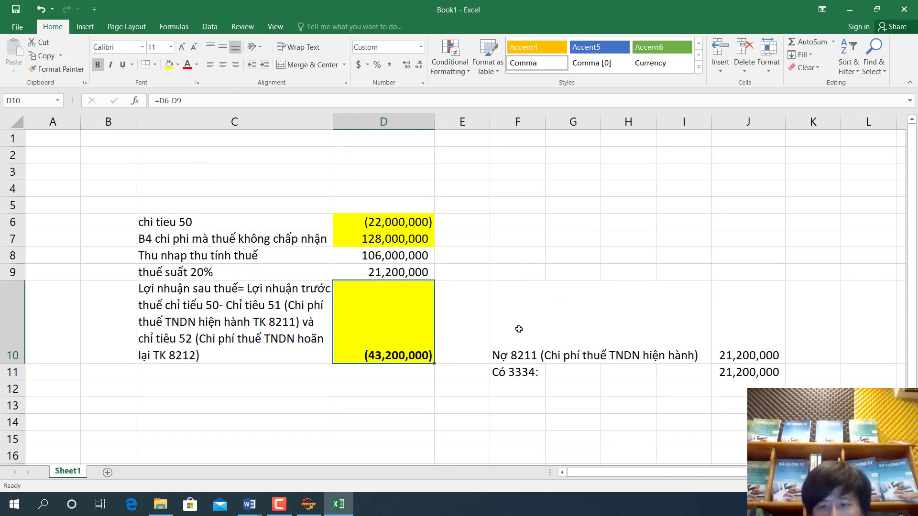
Check the transfer from account 911 to 4212 in the Word document's T-accounts, and return to the Excel sheet.
{"action": "left_click", "coordinate": [526, 373]}
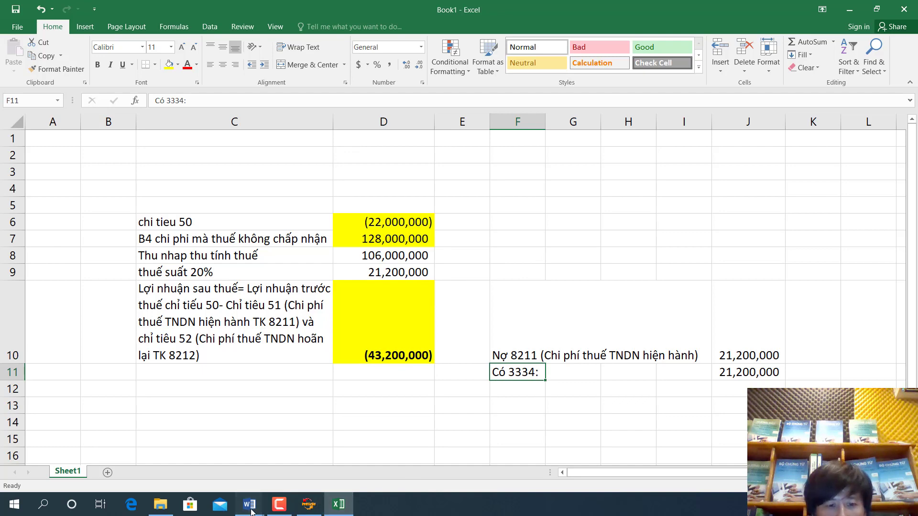
{"action": "mouse_move", "coordinate": [249, 505]}
{"action": "left_click", "coordinate": [189, 462]}
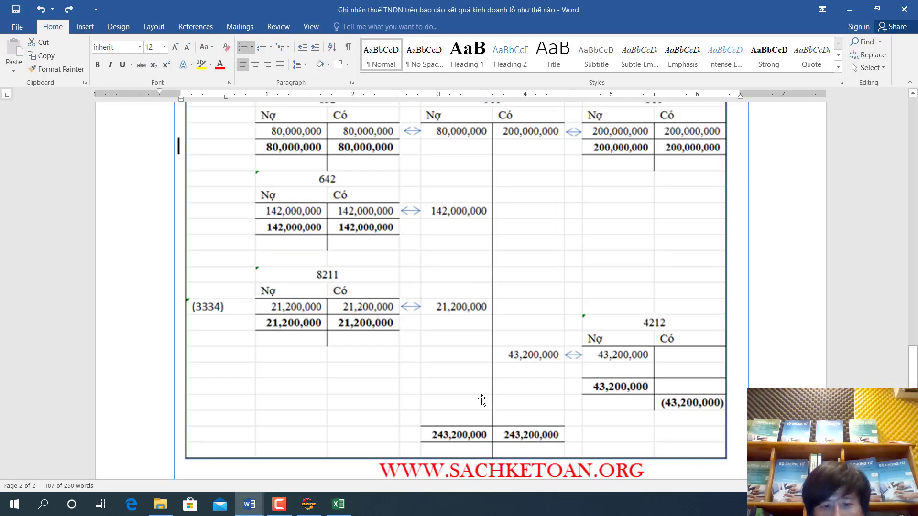
{"action": "left_click", "coordinate": [346, 507]}
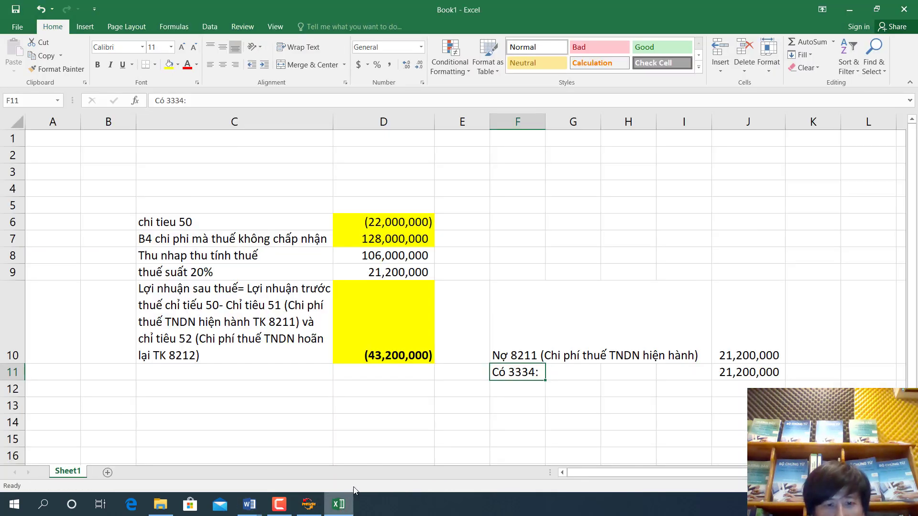
Insert the indicator code "(60)" after "Lợi nhuận sau thuế" in the C10 label.
{"action": "left_click", "coordinate": [358, 336]}
{"action": "left_click", "coordinate": [238, 287]}
{"action": "double_click", "coordinate": [238, 287]}
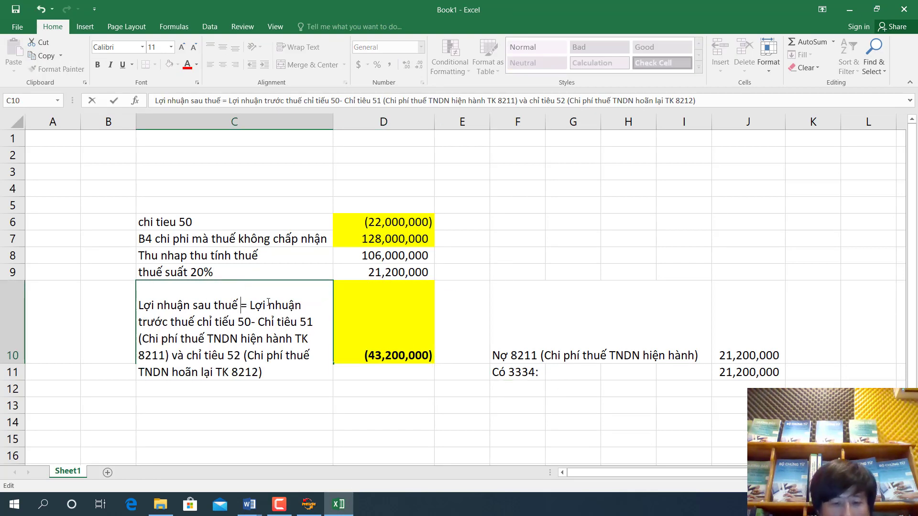
{"action": "type", "text": "(60)"}
{"action": "key", "text": "Return"}
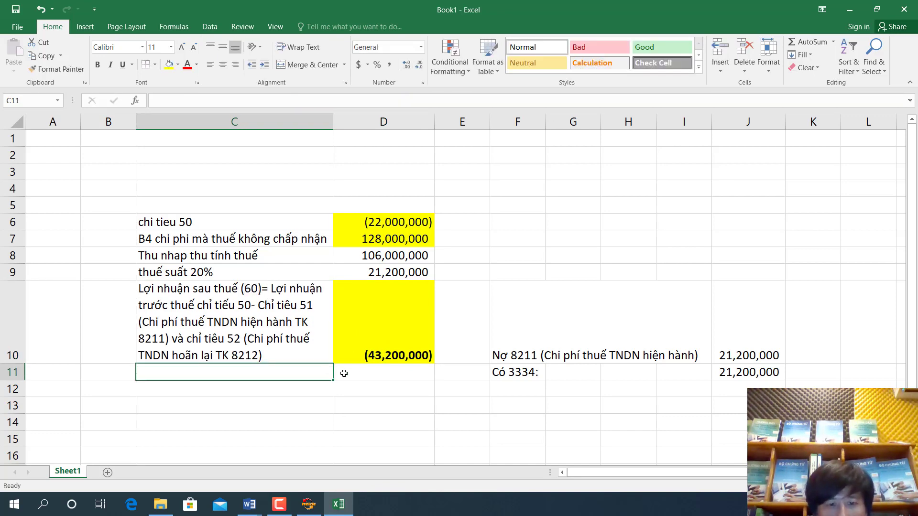
Switch to HTKK and enter 21.200.000 as this year's current corporate income tax expense in indicator 51, checking the amount against Excel.
{"action": "left_click", "coordinate": [309, 505]}
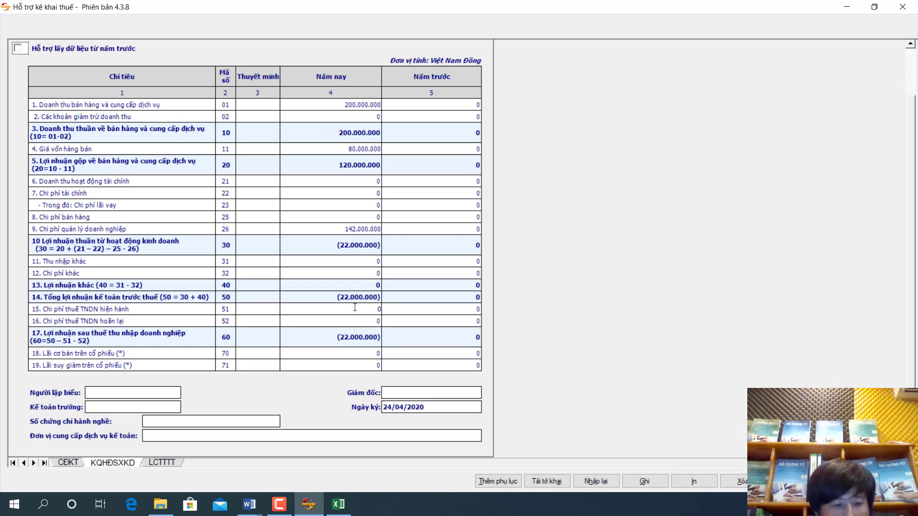
{"action": "key", "text": "alt+Tab"}
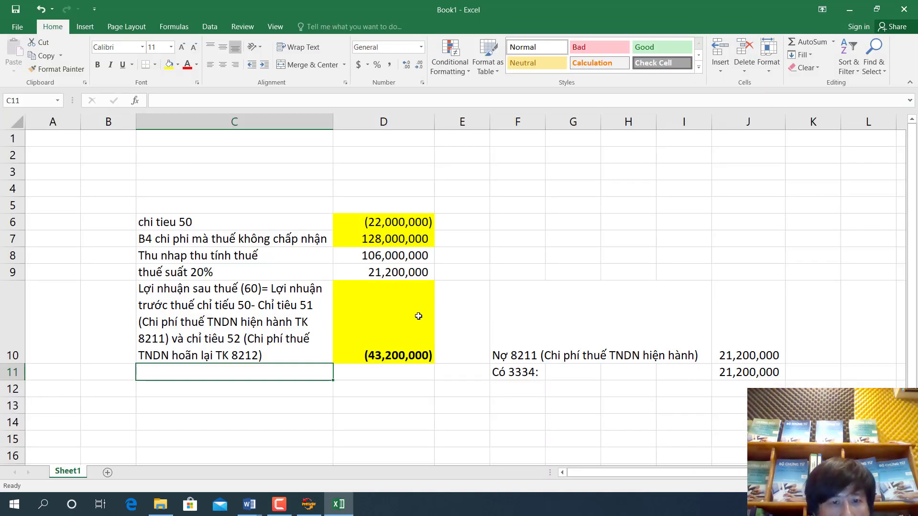
{"action": "left_click", "coordinate": [410, 270]}
{"action": "key", "text": "alt+Tab"}
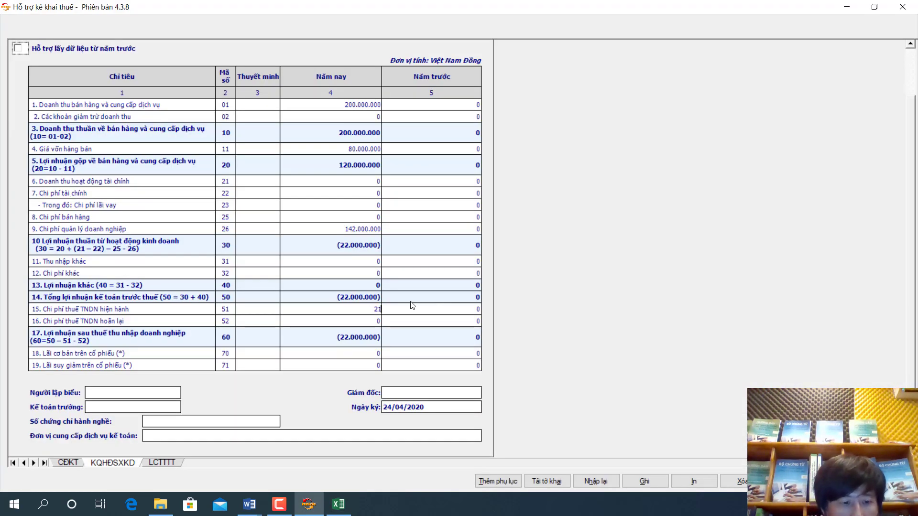
{"action": "type", "text": "21.200.000"}
{"action": "key", "text": "Tab"}
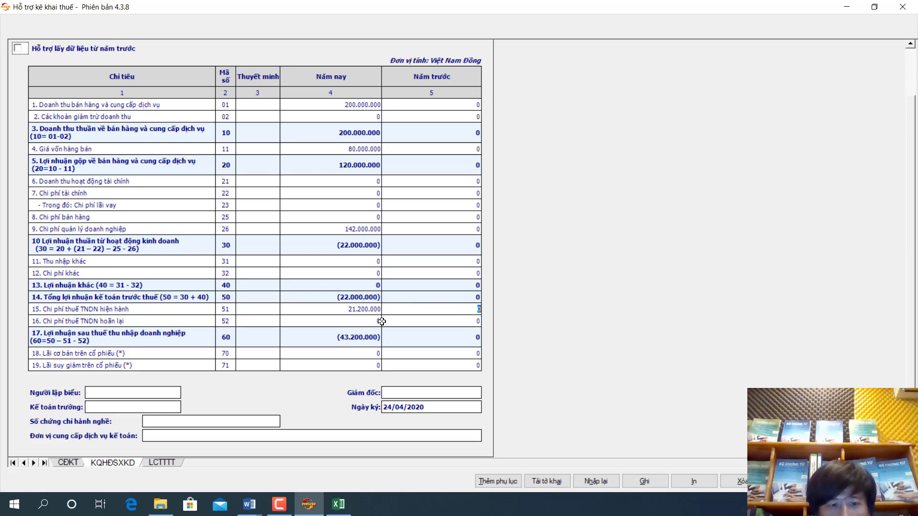
{"action": "scroll", "coordinate": [359, 325], "scroll_direction": "up", "scroll_amount": 3}
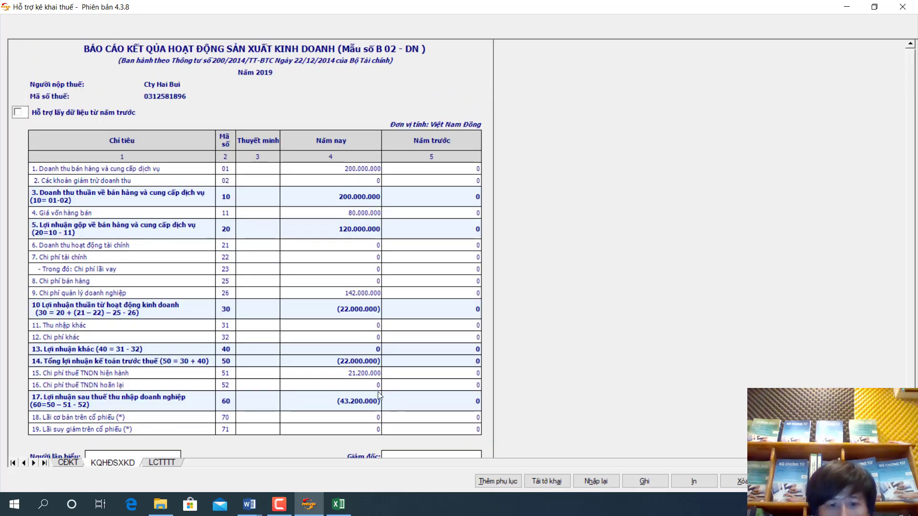
Switch back to Excel and write the loss transfer entry labels "Nợ 4212" in C13 and "Có 911" in C14.
{"action": "key", "text": "alt+Tab"}
{"action": "left_click", "coordinate": [275, 402]}
{"action": "type", "text": "Nợ 911"}
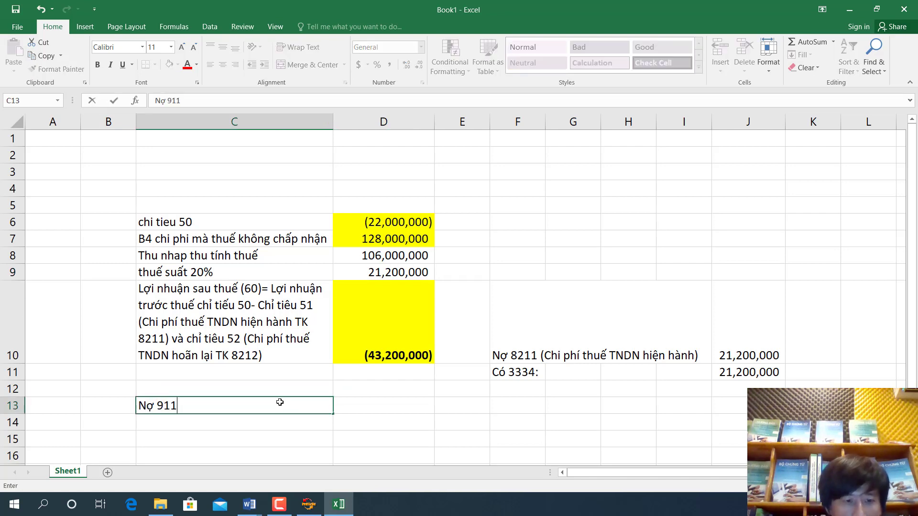
{"action": "key", "text": "Return"}
{"action": "left_click", "coordinate": [280, 403]}
{"action": "double_click", "coordinate": [280, 402]}
{"action": "key", "text": "BackSpace"}
{"action": "key", "text": "BackSpace"}
{"action": "key", "text": "BackSpace"}
{"action": "type", "text": "4212"}
{"action": "key", "text": "Return"}
{"action": "type", "text": "Có 911"}
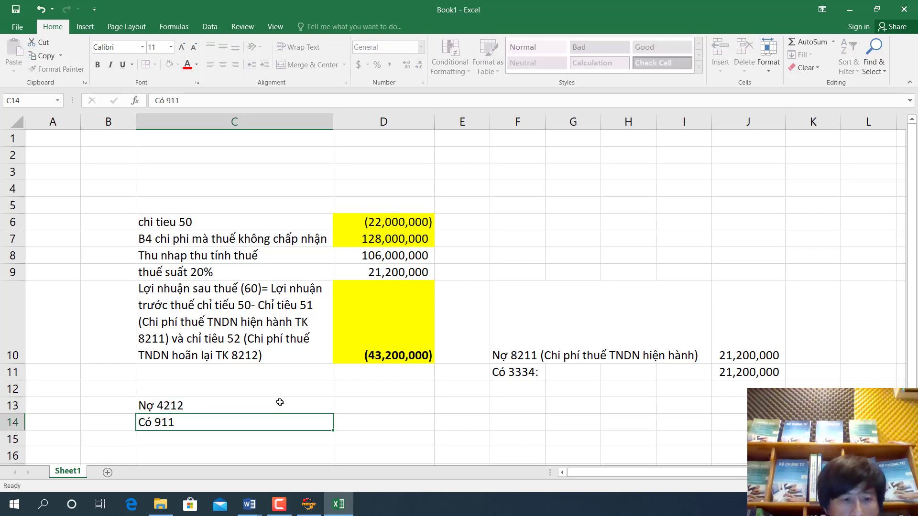
{"action": "key", "text": "Return"}
Link the loss transfer amounts to the after-tax profit by entering =D10 in D13 and =D13 in D14.
{"action": "left_click", "coordinate": [366, 412]}
{"action": "type", "text": "="}
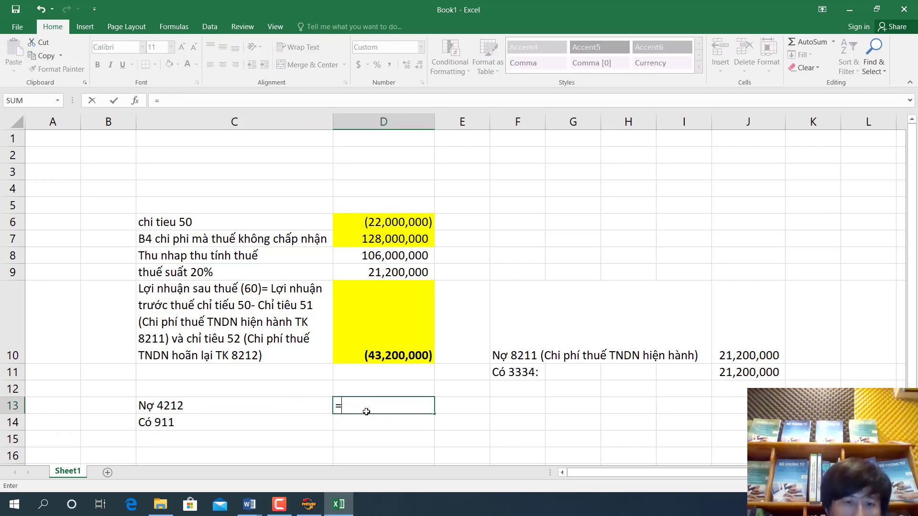
{"action": "left_click", "coordinate": [403, 340]}
{"action": "key", "text": "Return"}
{"action": "type", "text": "="}
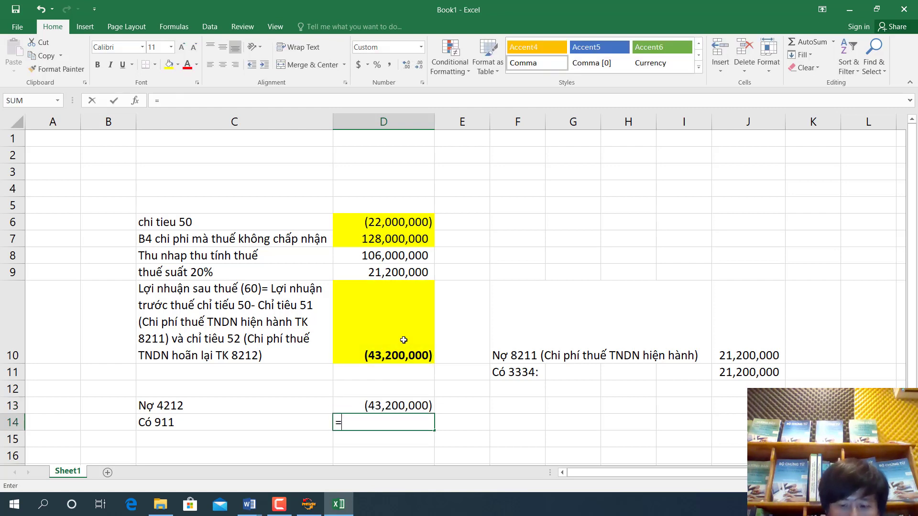
{"action": "type", "text": "D13"}
{"action": "key", "text": "Return"}
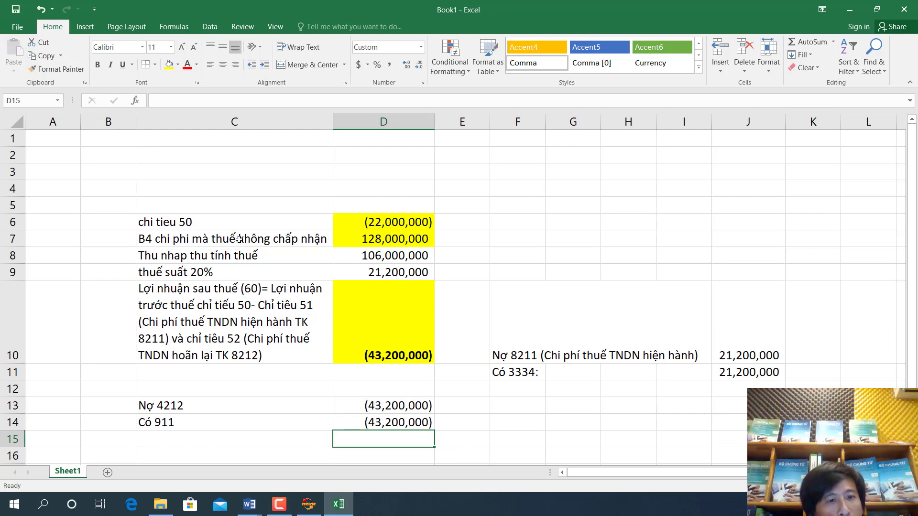
Extend the C6 label to "chi tieu 50 (Lợi nhuận trước thuê)".
{"action": "double_click", "coordinate": [232, 217]}
{"action": "type", "text": "(Lơi nhuận trươ"}
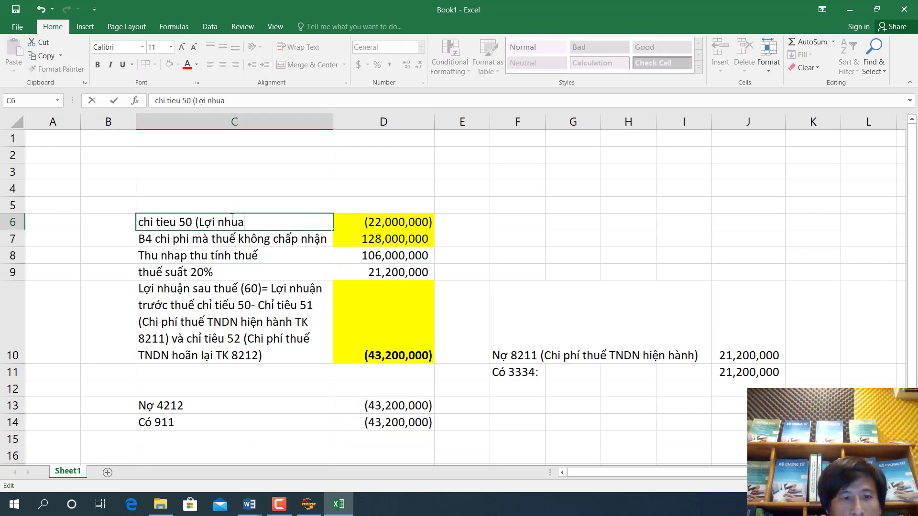
{"action": "type", "text": "c thue"}
{"action": "type", "text": ")"}
{"action": "key", "text": "Return"}
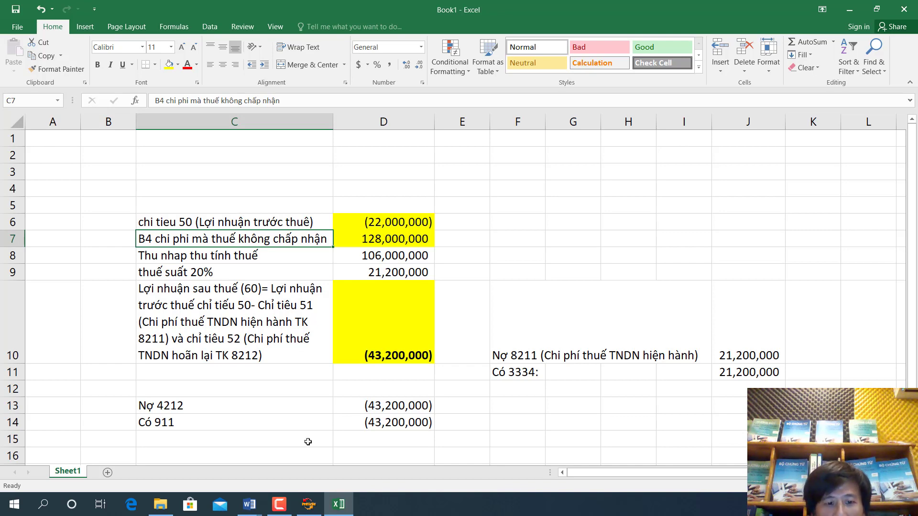
Switch to the Word tax formula, select its pre-tax accounting profit (Chỉ tiêu 50) term, and compare it with the HTKK income statement.
{"action": "left_click", "coordinate": [249, 504]}
{"action": "left_click", "coordinate": [320, 457]}
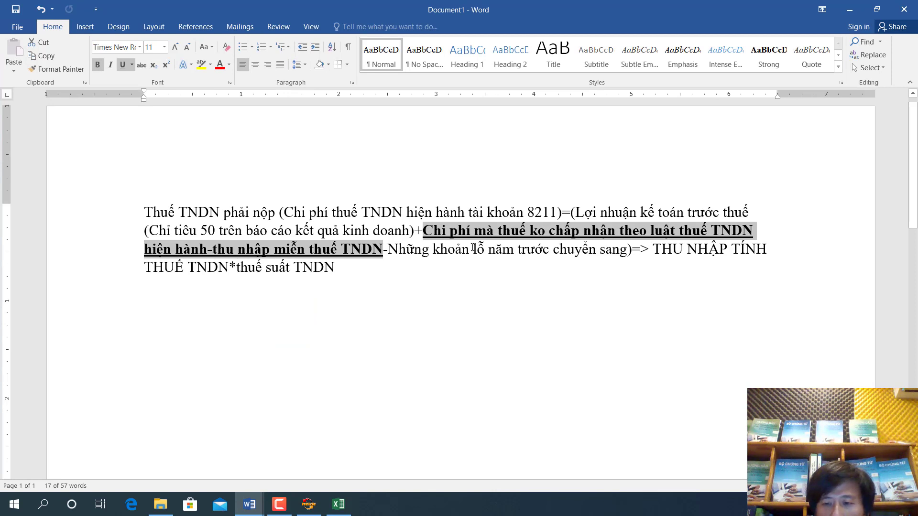
{"action": "left_click", "coordinate": [547, 291]}
{"action": "left_click_drag", "start_coordinate": [572, 212], "coordinate": [418, 234]}
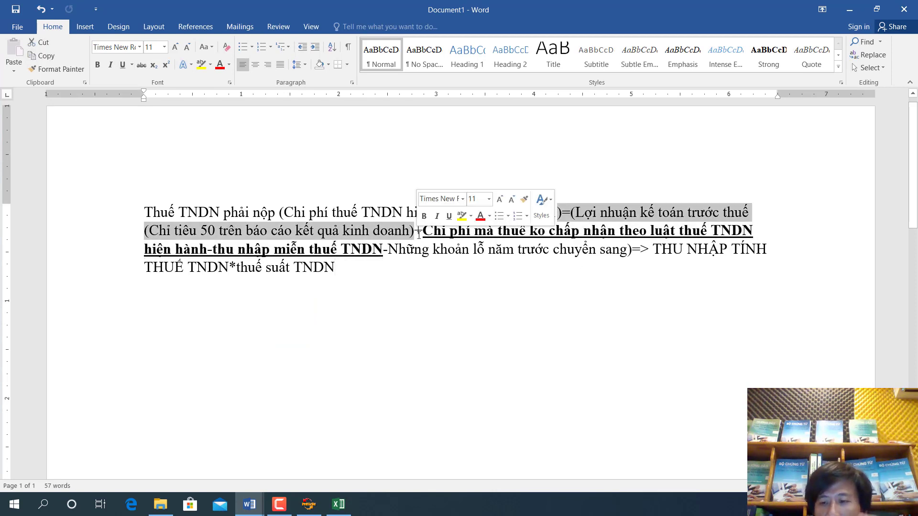
{"action": "left_click", "coordinate": [309, 504]}
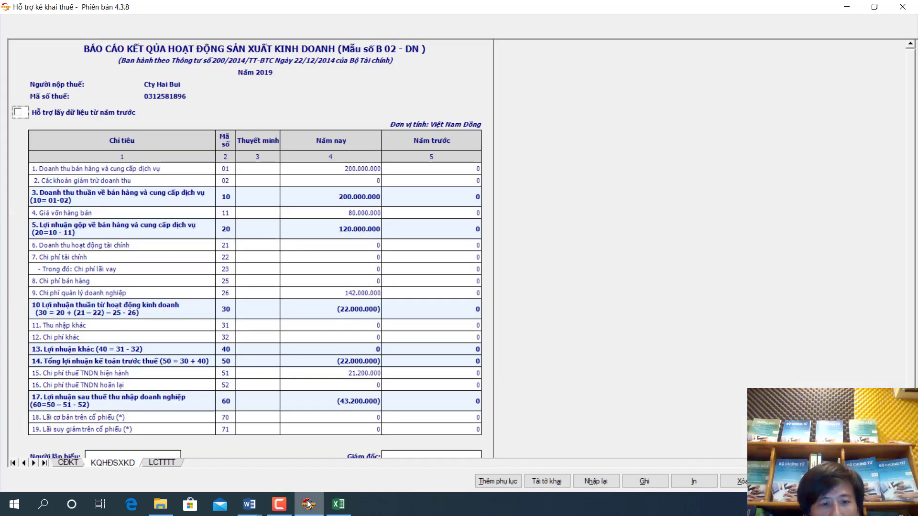
Switch to the Word tax formula, select the non-deductible expense term, and compare it with cell D7 in Excel.
{"action": "key", "text": "alt+Tab"}
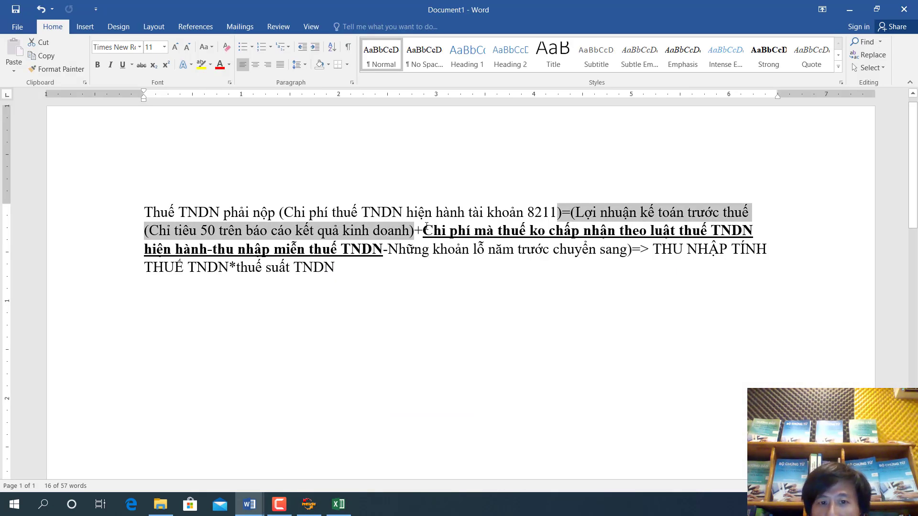
{"action": "left_click_drag", "start_coordinate": [434, 230], "coordinate": [785, 235]}
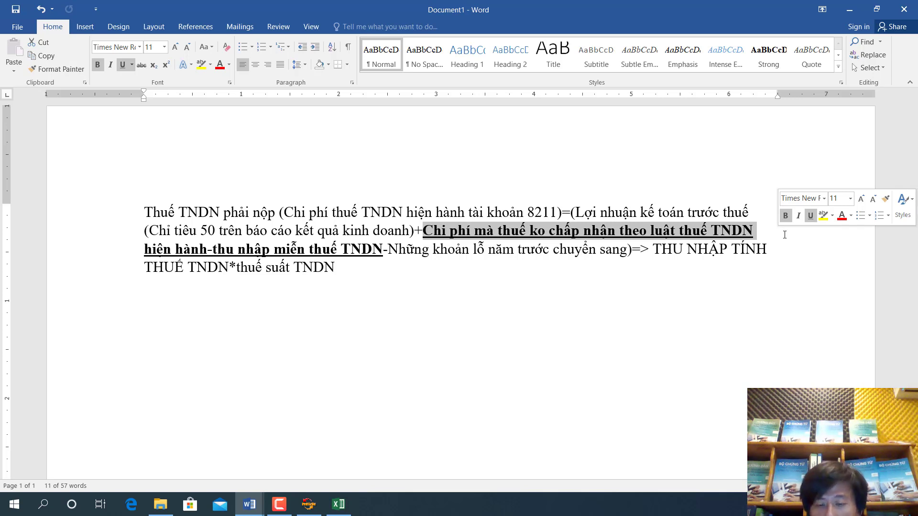
{"action": "left_click", "coordinate": [338, 504]}
{"action": "left_click", "coordinate": [402, 241]}
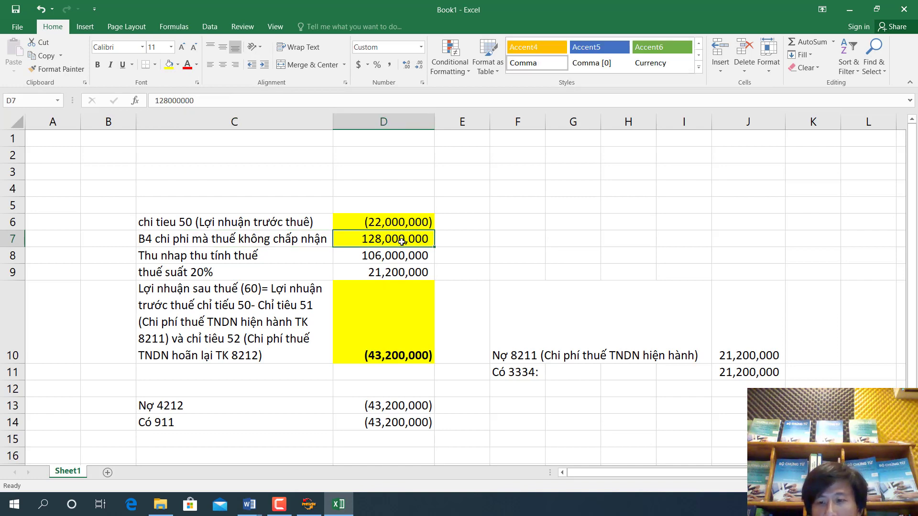
{"action": "left_click", "coordinate": [249, 504]}
{"action": "left_click", "coordinate": [321, 446]}
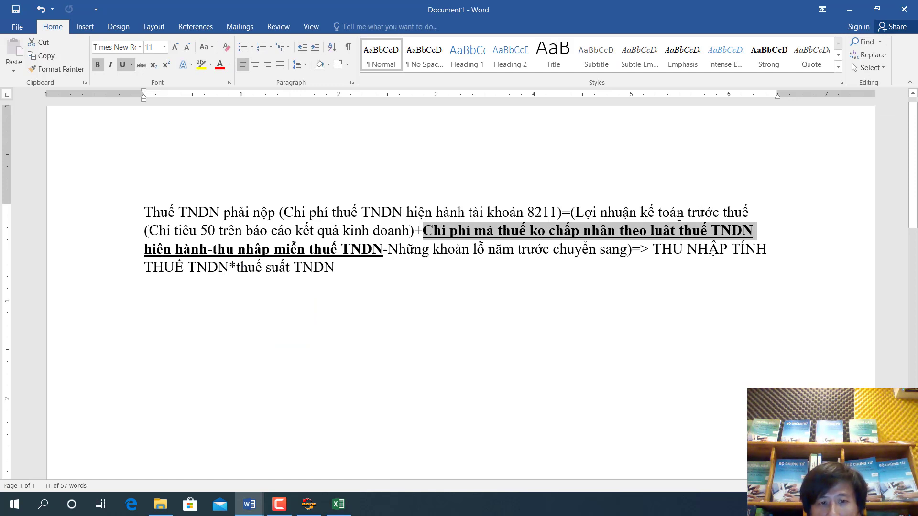
{"action": "left_click_drag", "start_coordinate": [466, 231], "coordinate": [460, 232]}
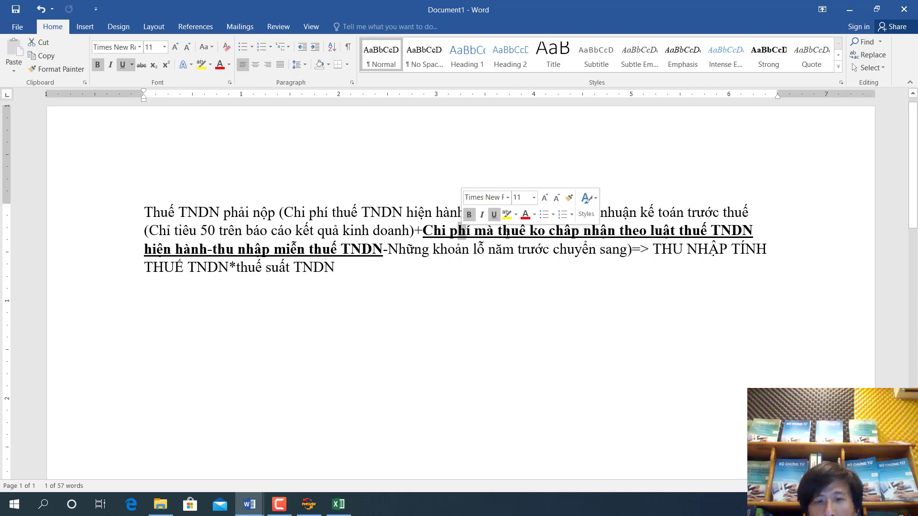
Switch to Excel and fill the taxable income amount in D8 with the standard red color.
{"action": "key", "text": "alt+Tab"}
{"action": "left_click", "coordinate": [422, 258]}
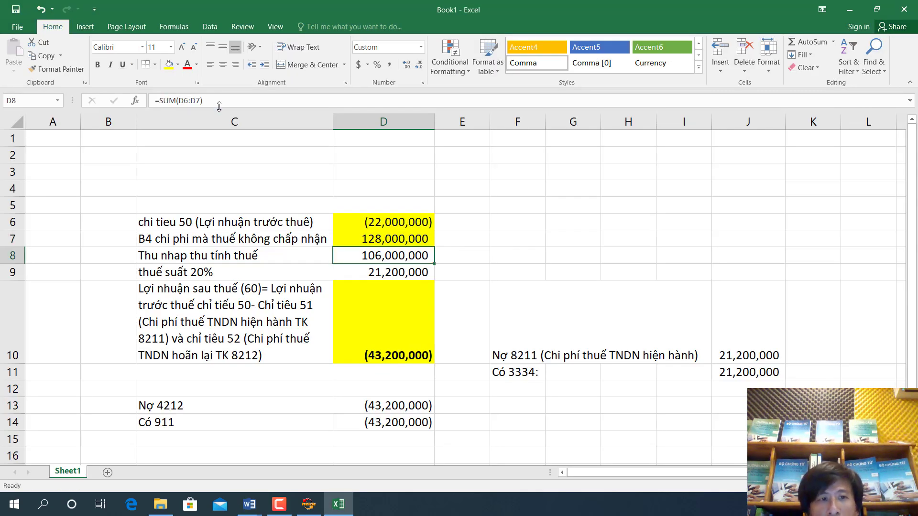
{"action": "left_click", "coordinate": [169, 64]}
{"action": "left_click", "coordinate": [178, 66]}
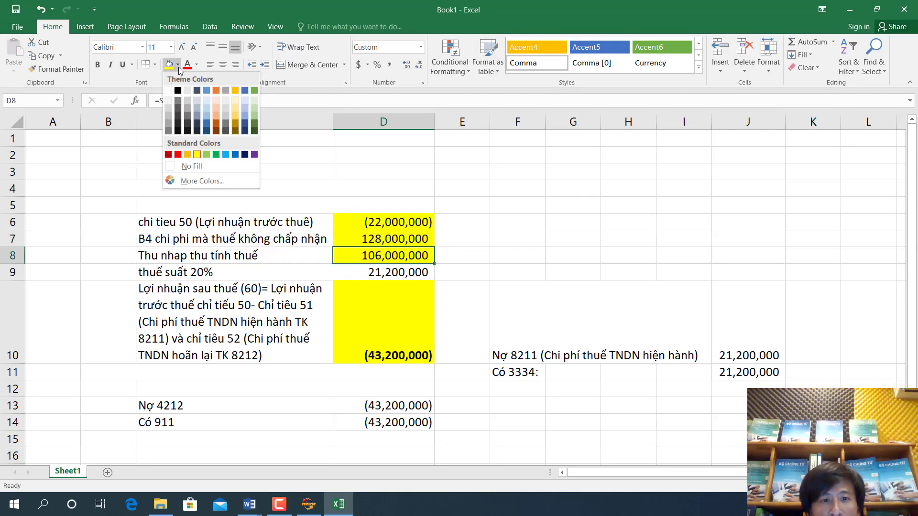
{"action": "left_click", "coordinate": [178, 154]}
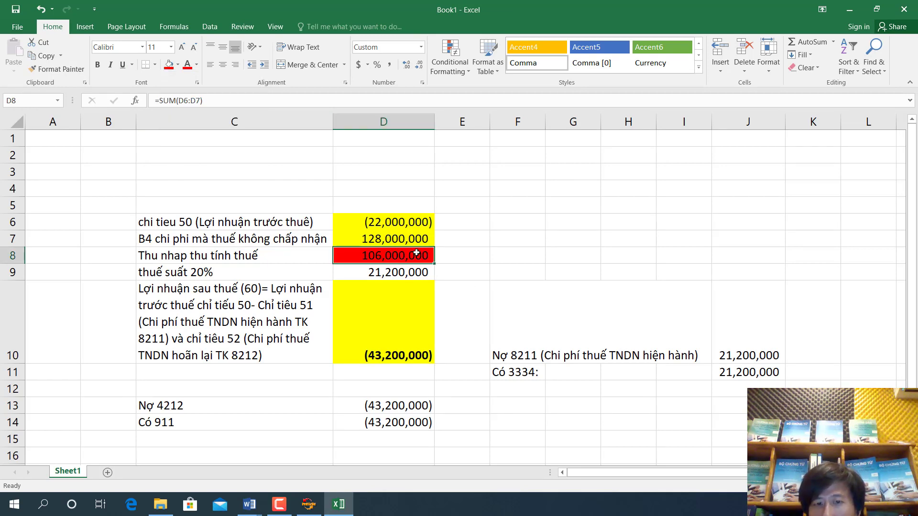
Check the 20% tax formula in D9 against the non-deductible expense and exempt income terms in the Word formula.
{"action": "left_click", "coordinate": [407, 278]}
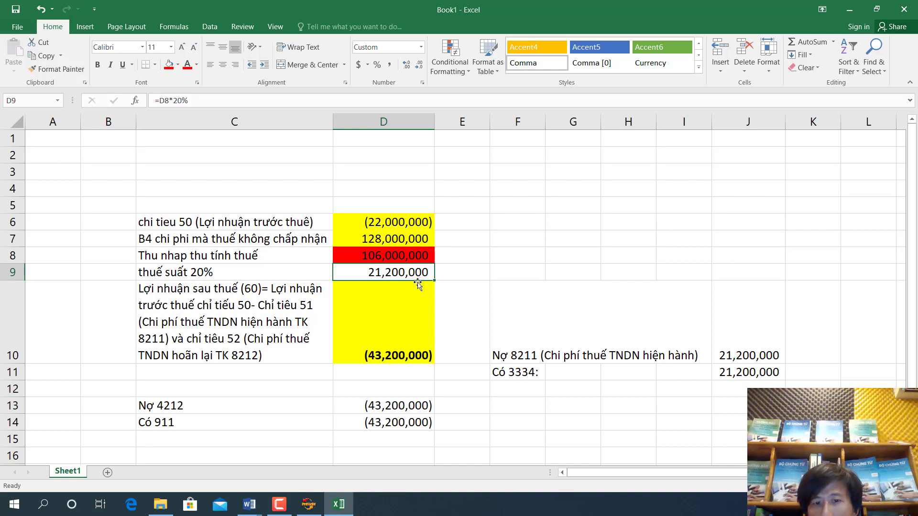
{"action": "key", "text": "alt+Tab"}
{"action": "left_click_drag", "start_coordinate": [424, 230], "coordinate": [389, 249]}
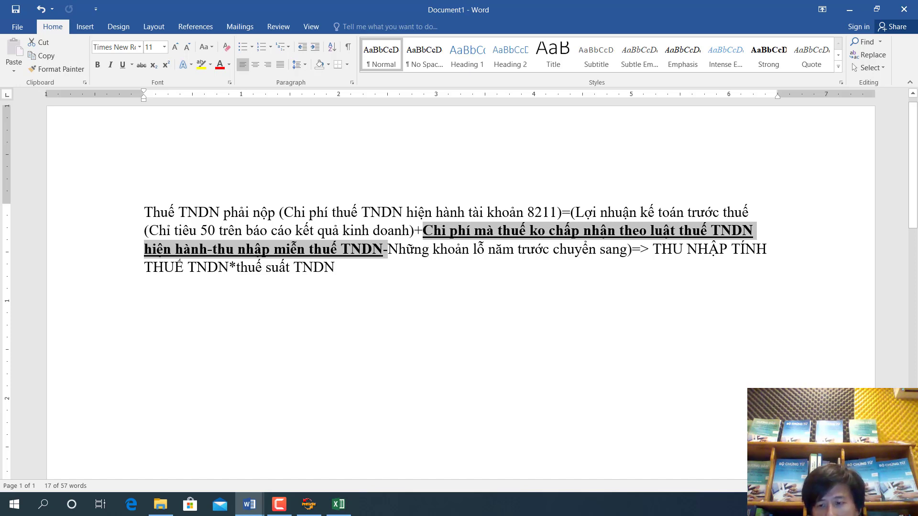
{"action": "key", "text": "alt+Tab"}
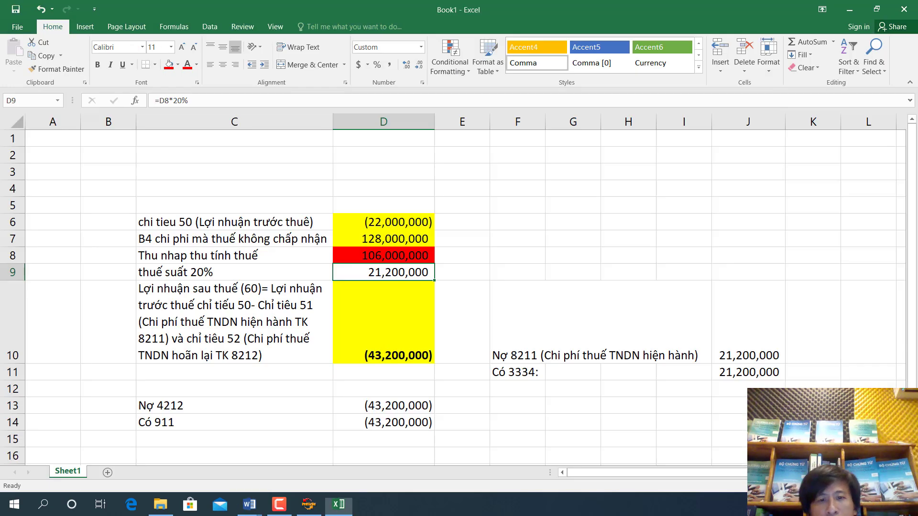
Switch to HTKK, save the 2019 financial statement set, and dismiss the notice.
{"action": "left_click", "coordinate": [319, 508]}
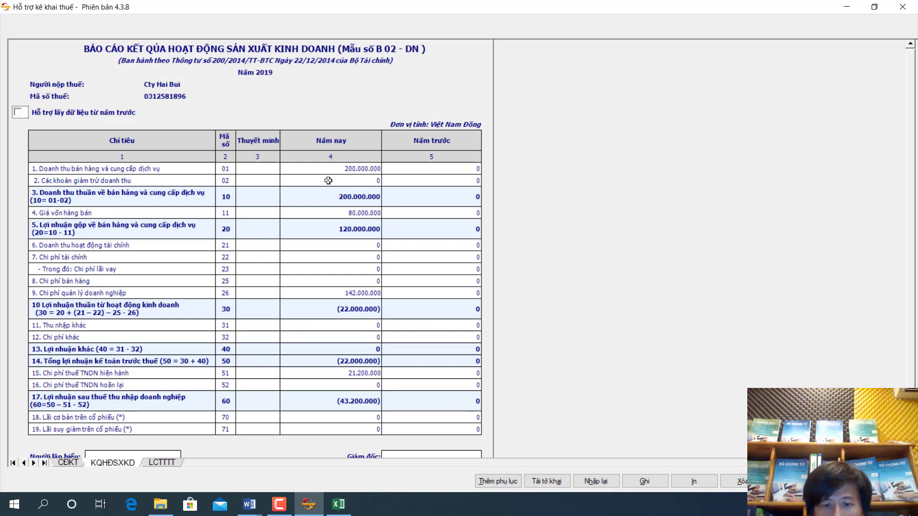
{"action": "left_click", "coordinate": [645, 481]}
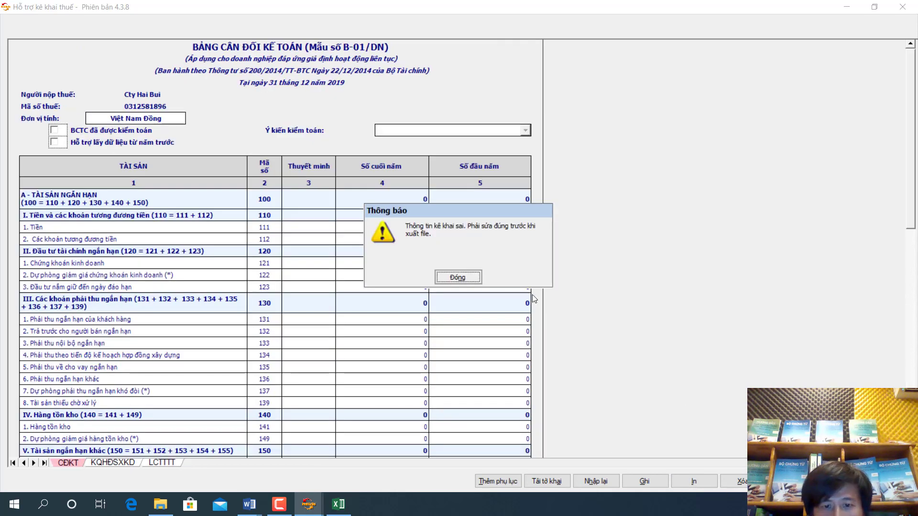
{"action": "left_click", "coordinate": [450, 277]}
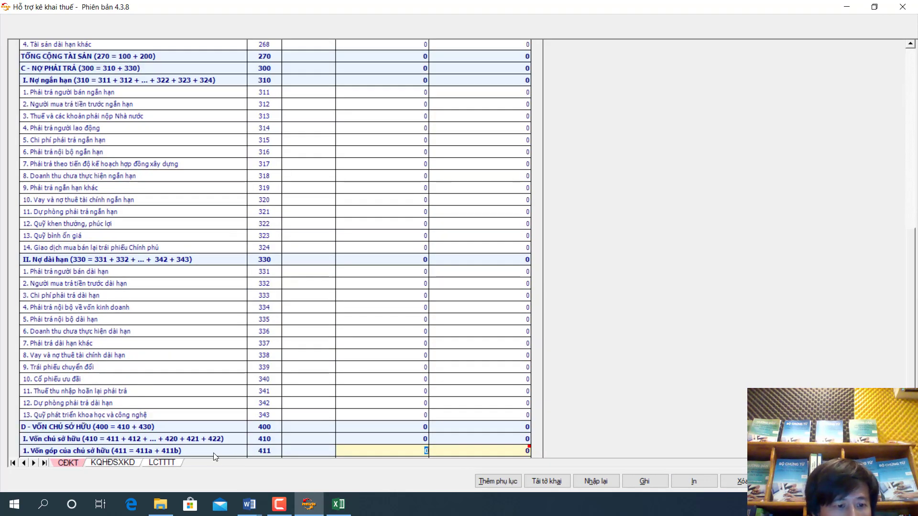
Review the HTKK income statement alongside the balance sheet and compare it with the tax calculation in C6:D10 of Excel.
{"action": "left_click", "coordinate": [126, 463]}
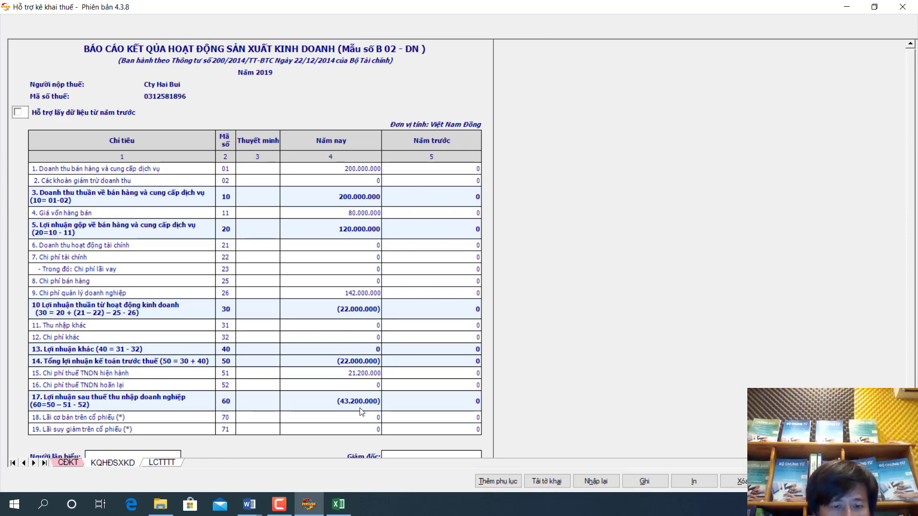
{"action": "left_click", "coordinate": [68, 462]}
{"action": "scroll", "coordinate": [412, 149], "scroll_direction": "up", "scroll_amount": 2}
{"action": "scroll", "coordinate": [412, 149], "scroll_direction": "up", "scroll_amount": 3}
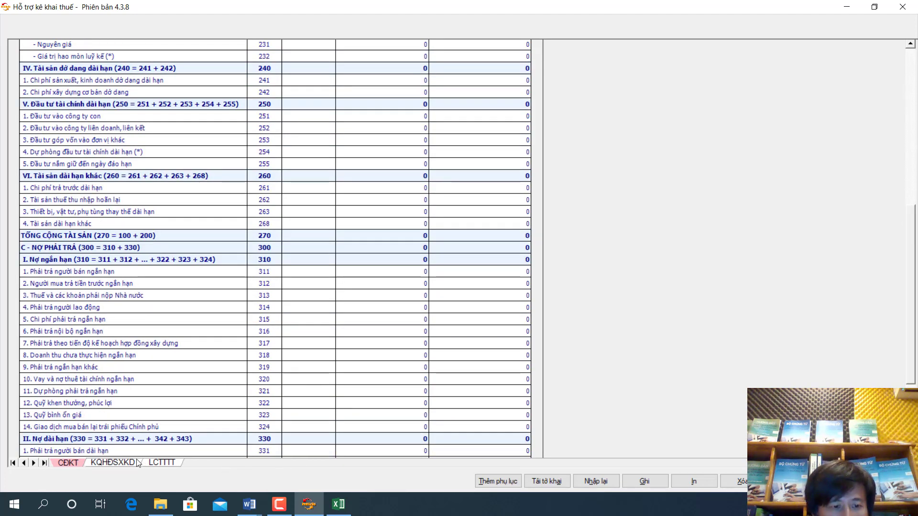
{"action": "left_click", "coordinate": [113, 463]}
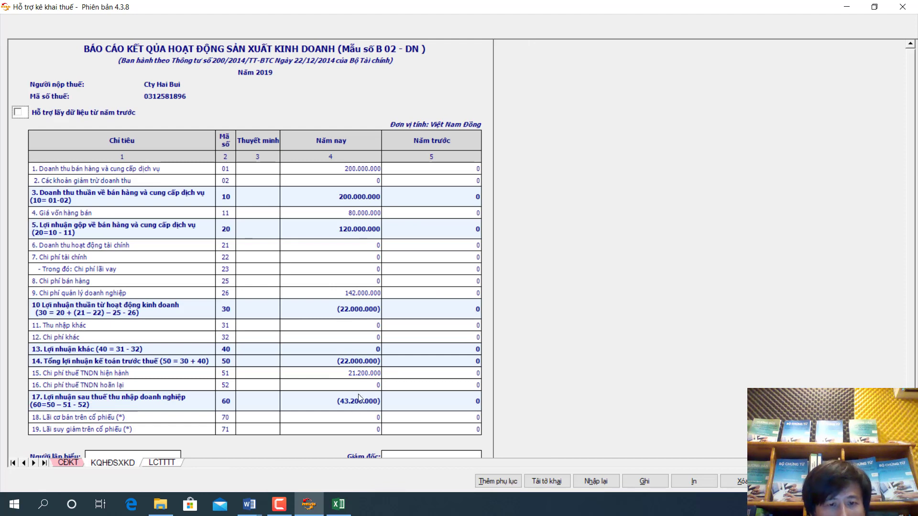
{"action": "left_click", "coordinate": [341, 503]}
{"action": "left_click_drag", "start_coordinate": [214, 226], "coordinate": [402, 356]}
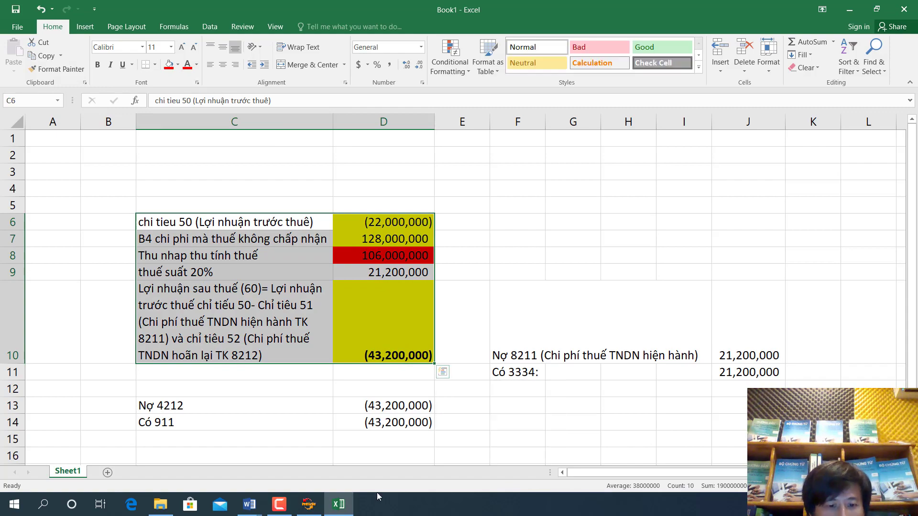
In HTKK, open the 2019 annual corporate income tax finalization (03/TNDN) with appendix 03-1A/TNDN included.
{"action": "left_click", "coordinate": [309, 505]}
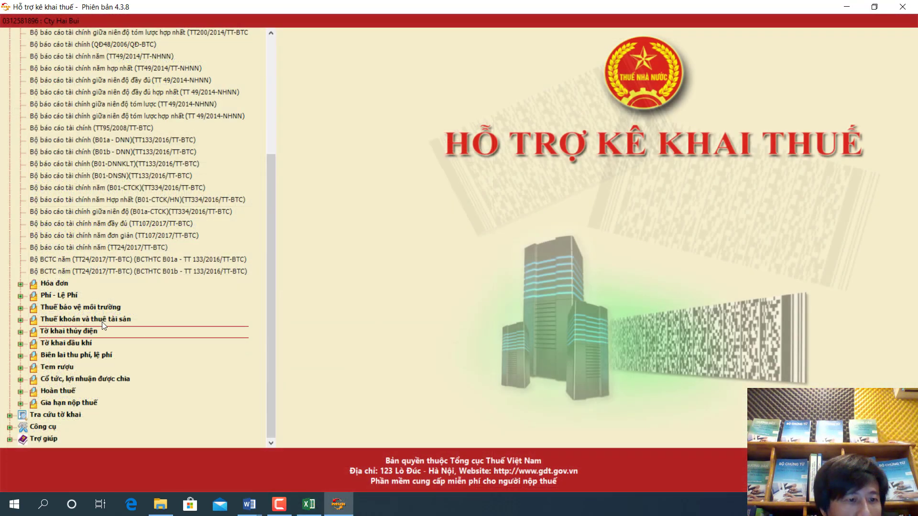
{"action": "left_click_drag", "start_coordinate": [271, 254], "coordinate": [320, 121]}
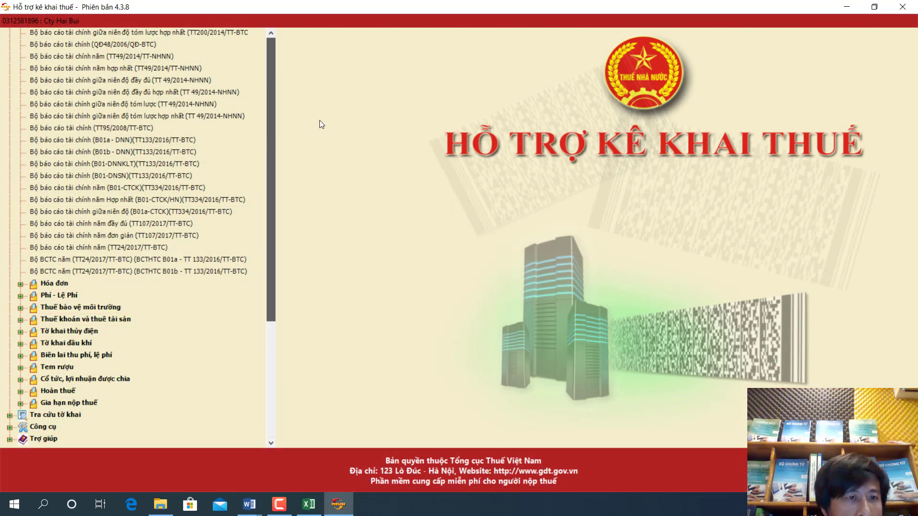
{"action": "left_click", "coordinate": [101, 70]}
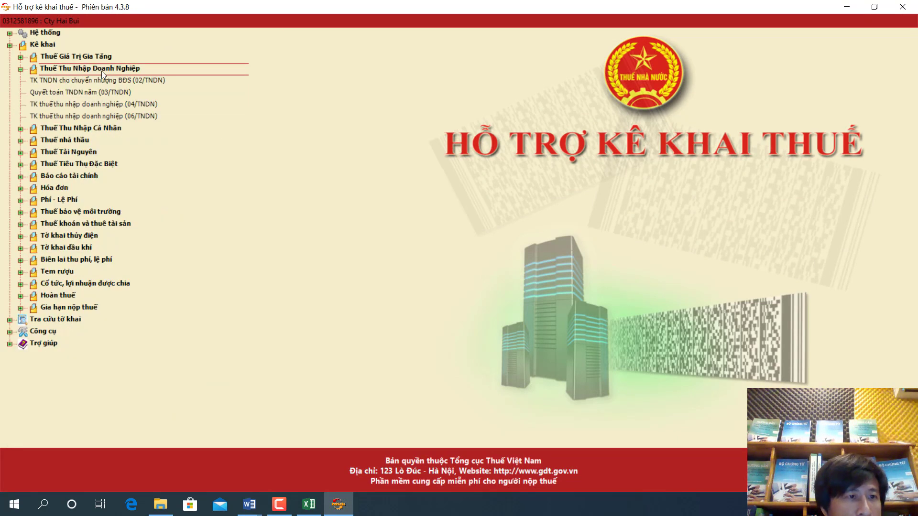
{"action": "left_click", "coordinate": [82, 95]}
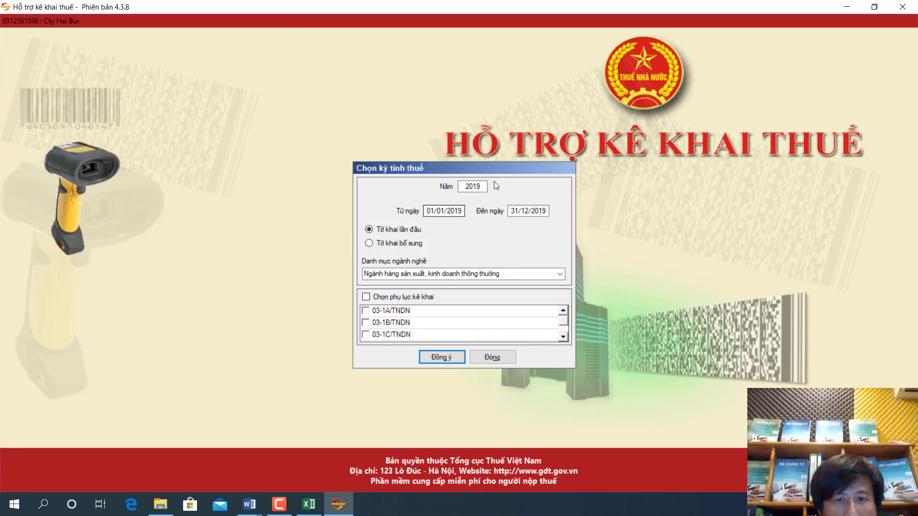
{"action": "left_click", "coordinate": [366, 311]}
{"action": "left_click", "coordinate": [454, 359]}
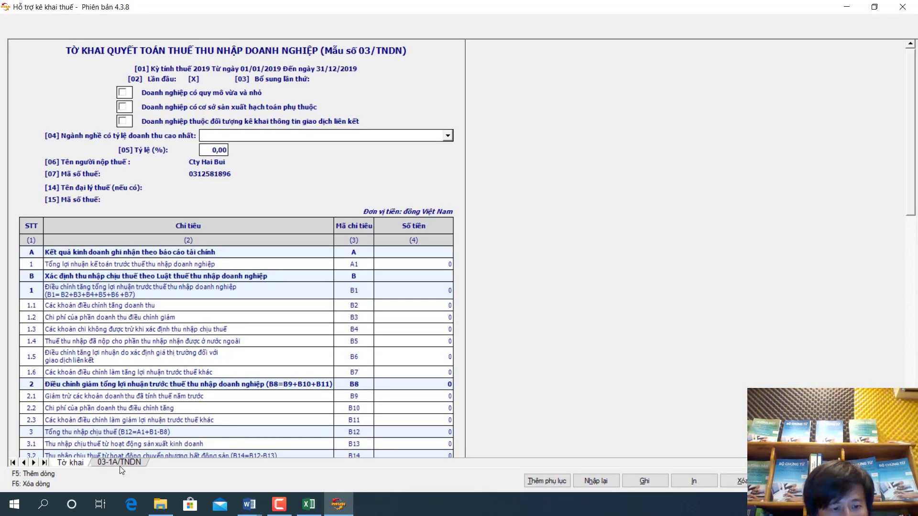
On appendix 03-1A, enter 200.000.000 as sales and service revenue [01], consulting the account illustration in the Word document.
{"action": "left_click", "coordinate": [117, 462]}
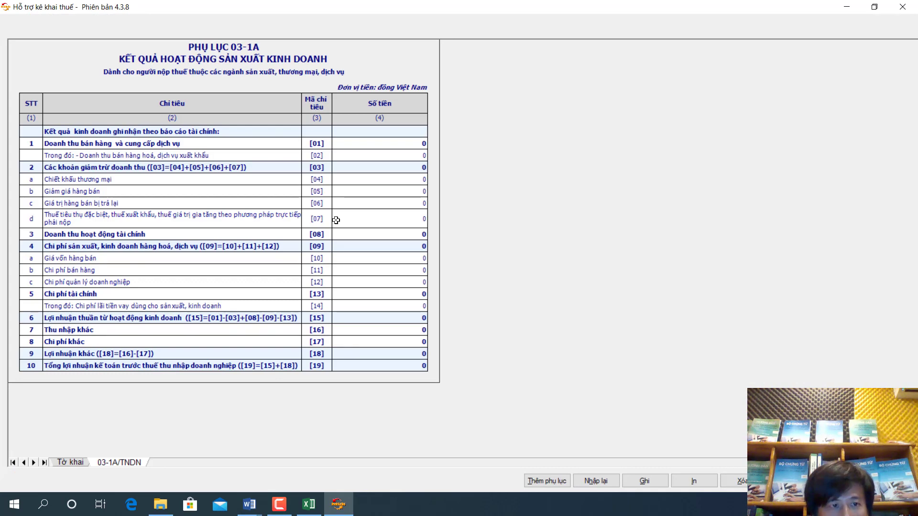
{"action": "left_click", "coordinate": [252, 506]}
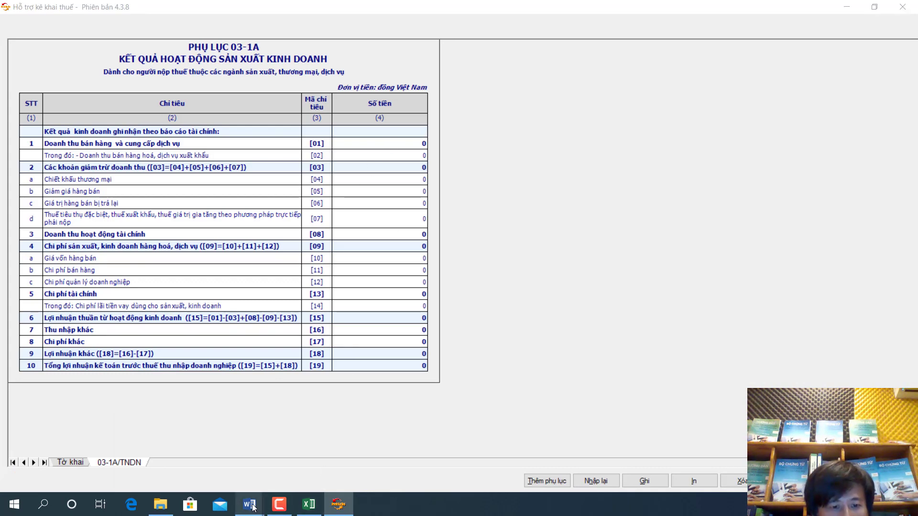
{"action": "left_click", "coordinate": [184, 455]}
{"action": "scroll", "coordinate": [614, 207], "scroll_direction": "up", "scroll_amount": 3}
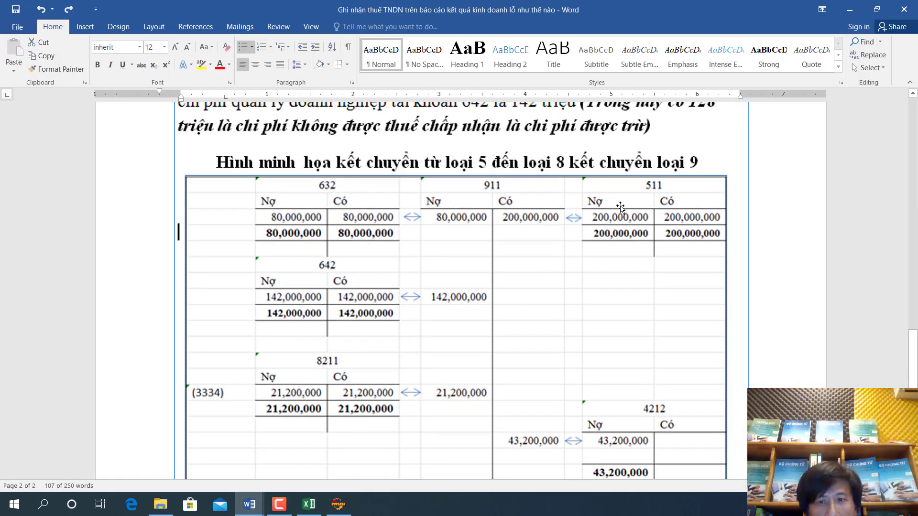
{"action": "key", "text": "alt+Tab"}
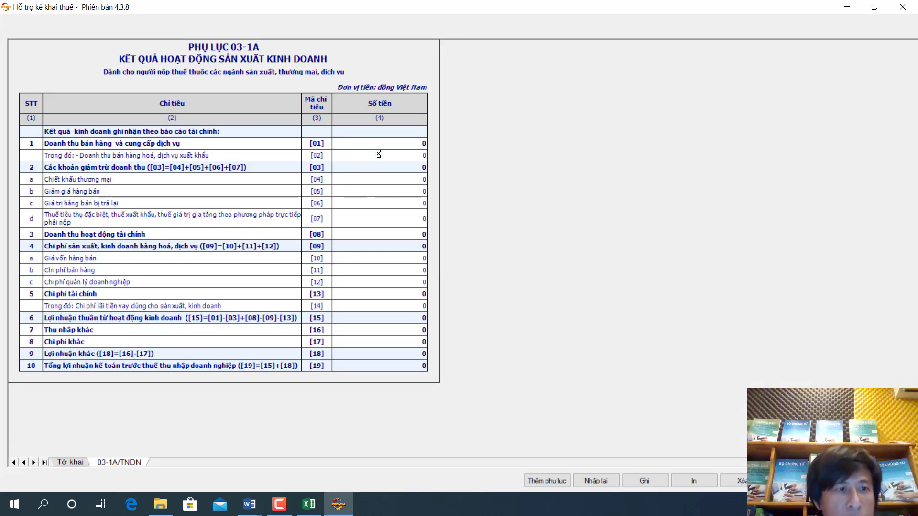
{"action": "left_click", "coordinate": [407, 146]}
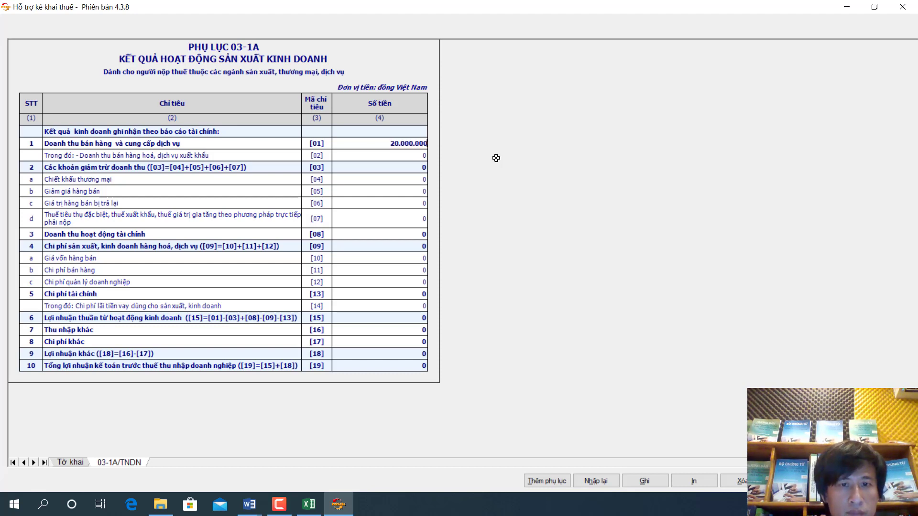
{"action": "key", "text": "Return"}
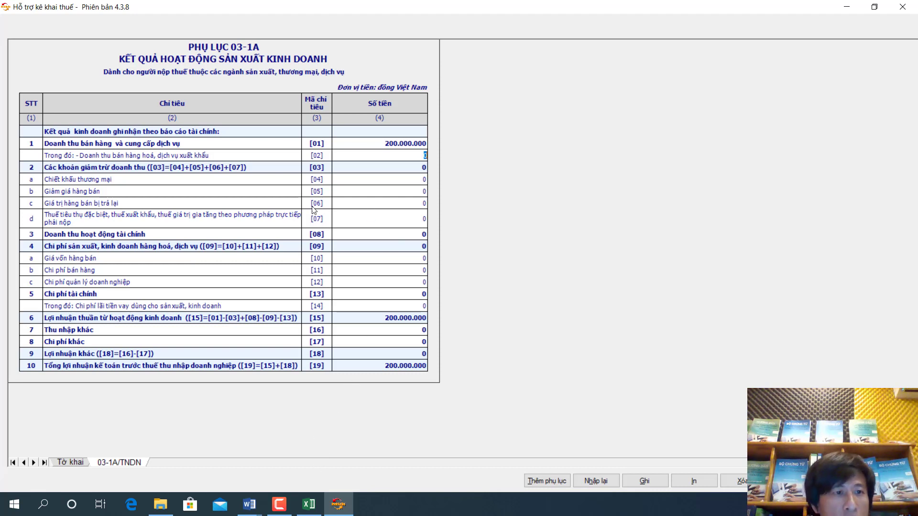
Enter 80.000.000 for cost of goods sold [10] and 142.000.000 for business management expenses [12], checking them against the Word illustration.
{"action": "left_click", "coordinate": [388, 260]}
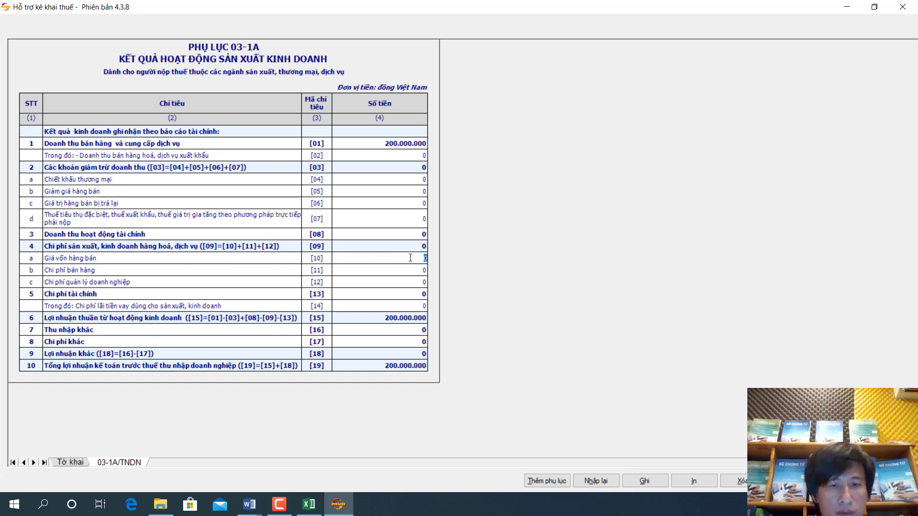
{"action": "key", "text": "alt+Tab"}
{"action": "key", "text": "alt+Tab"}
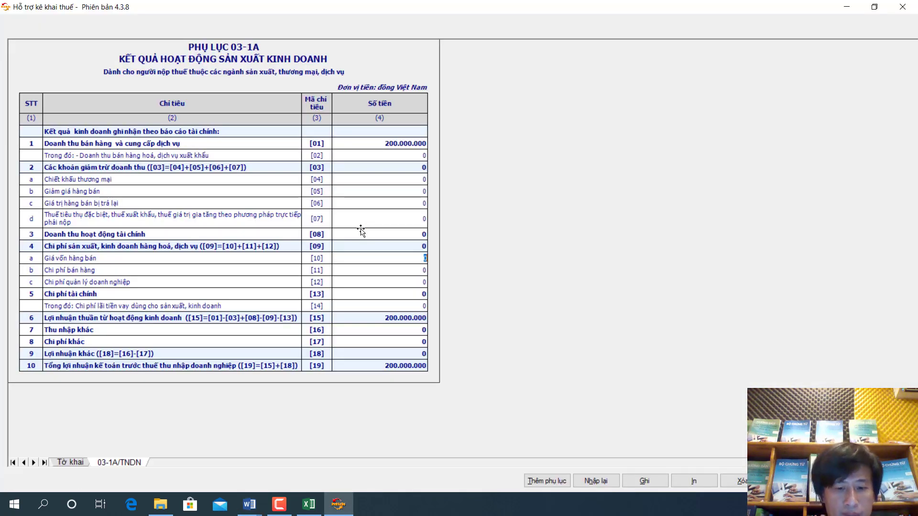
{"action": "key", "text": "Tab"}
{"action": "key", "text": "alt+Tab"}
{"action": "key", "text": "alt+Tab"}
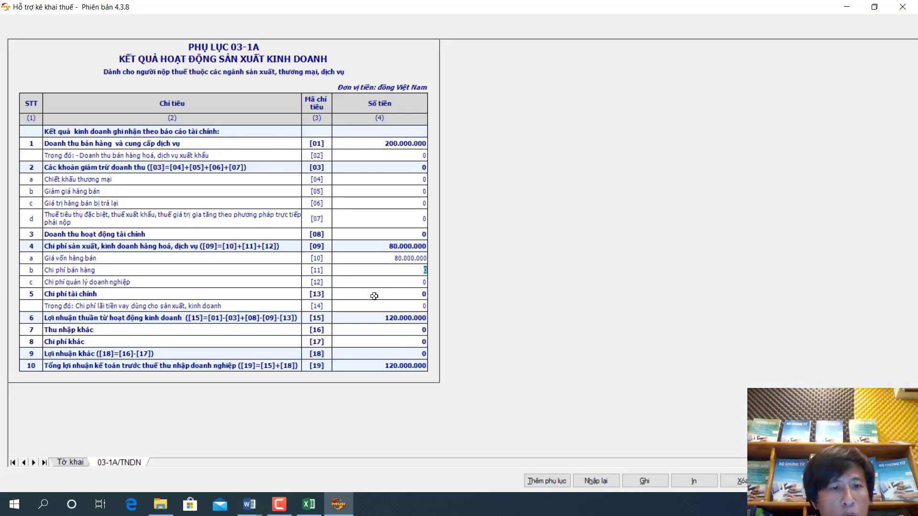
{"action": "left_click", "coordinate": [397, 283]}
{"action": "type", "text": "142.000.000"}
{"action": "key", "text": "Return"}
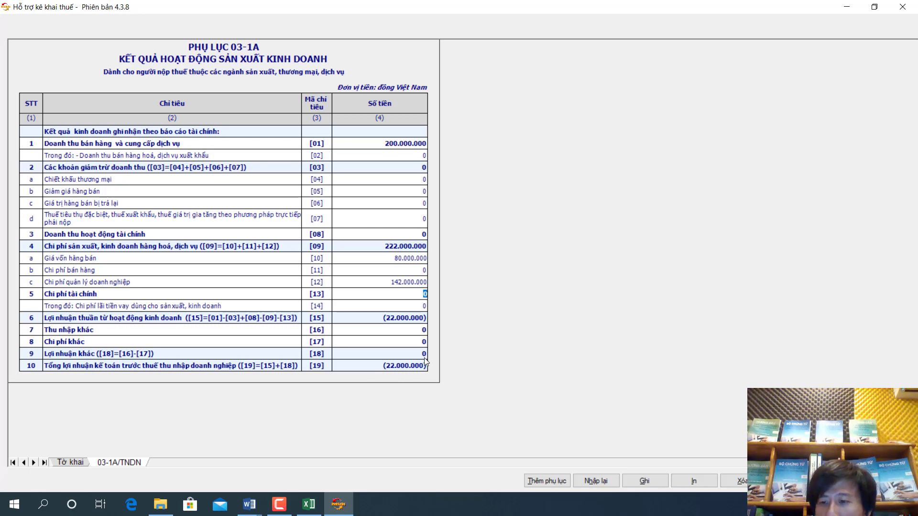
On the main 03/TNDN declaration, enter 128.000.000 for non-deductible expenses [B4], consulting the expense note in the Word document.
{"action": "left_click", "coordinate": [72, 463]}
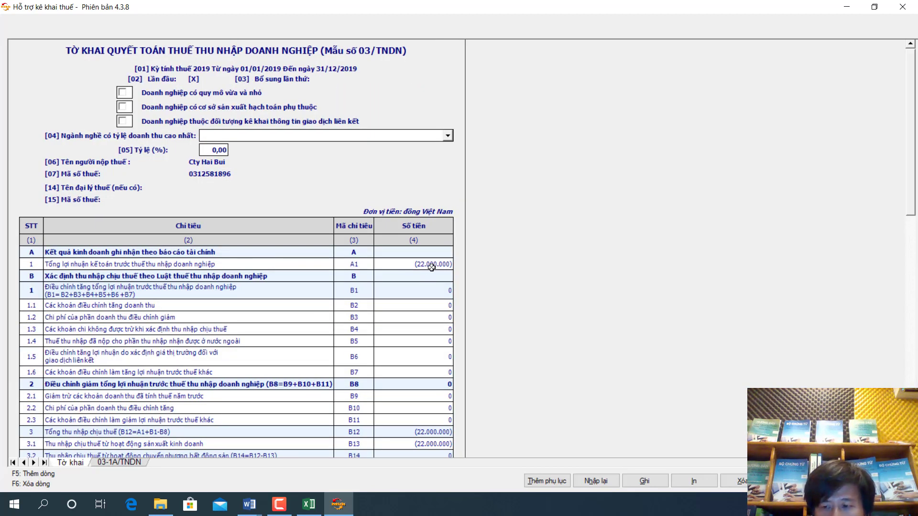
{"action": "mouse_move", "coordinate": [250, 503]}
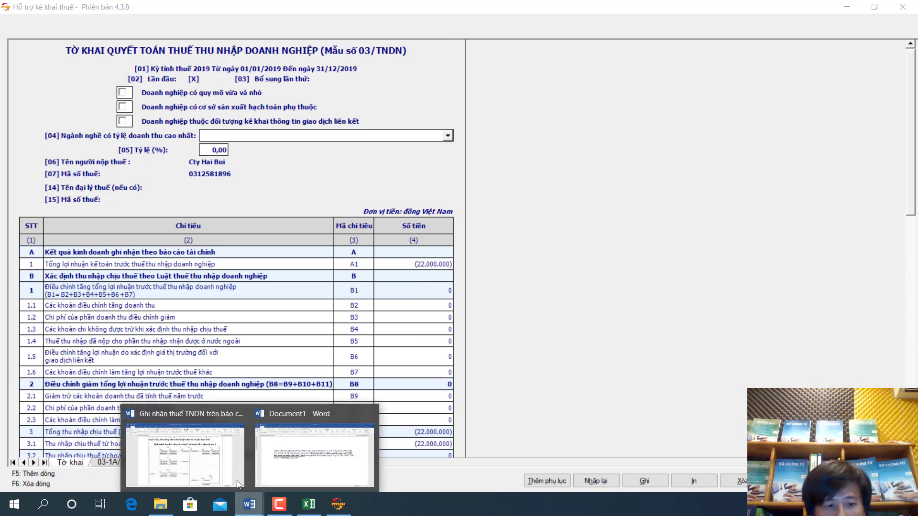
{"action": "left_click", "coordinate": [243, 442]}
{"action": "scroll", "coordinate": [545, 229], "scroll_direction": "up", "scroll_amount": 3}
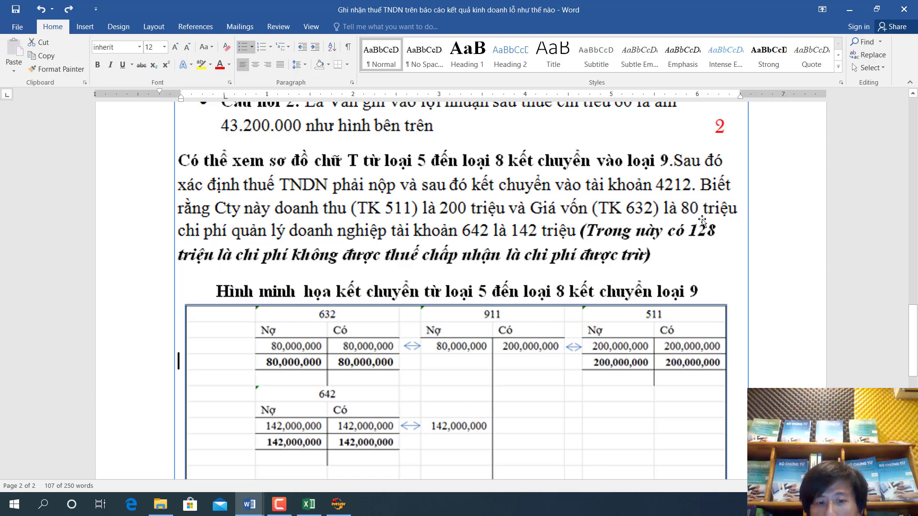
{"action": "left_click", "coordinate": [338, 504]}
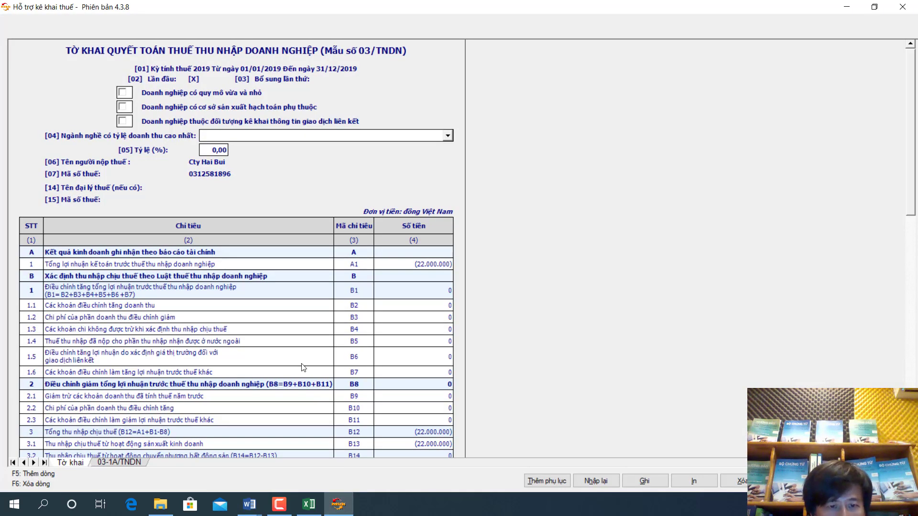
{"action": "left_click", "coordinate": [405, 326]}
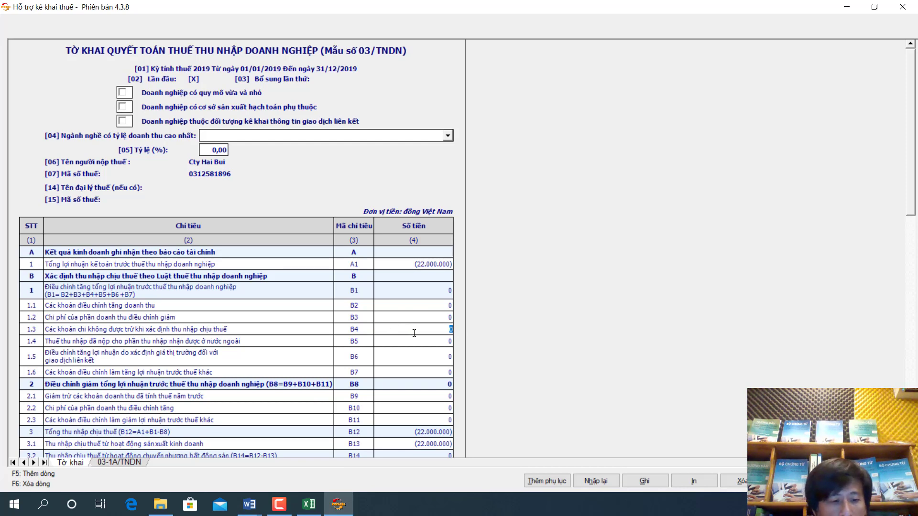
{"action": "type", "text": "128.000.000"}
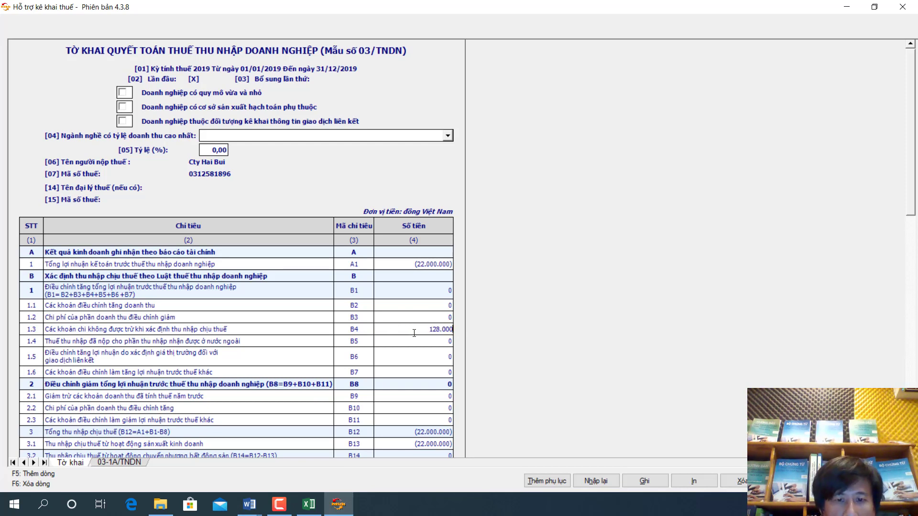
{"action": "key", "text": "Return"}
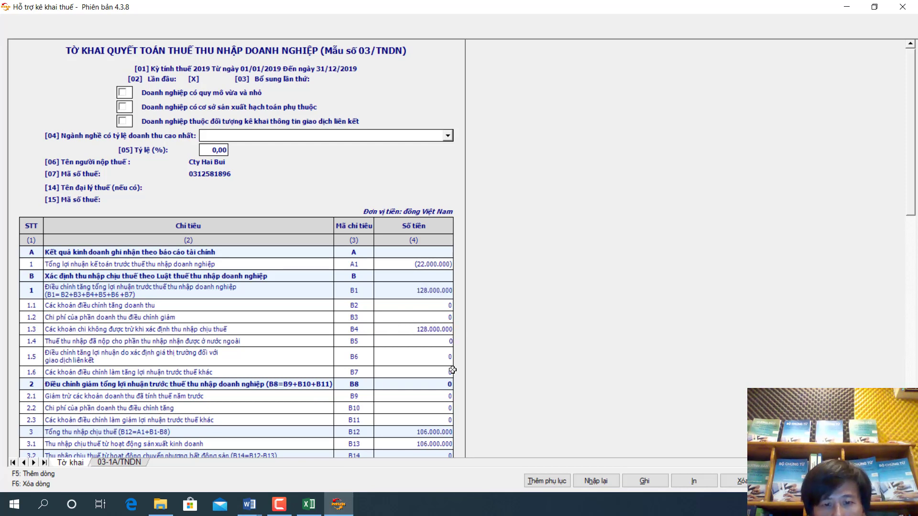
Enter 106.000.000 as the taxable income subject to the 20% rate [C8] in section C of the declaration.
{"action": "scroll", "coordinate": [445, 327], "scroll_direction": "down", "scroll_amount": 4}
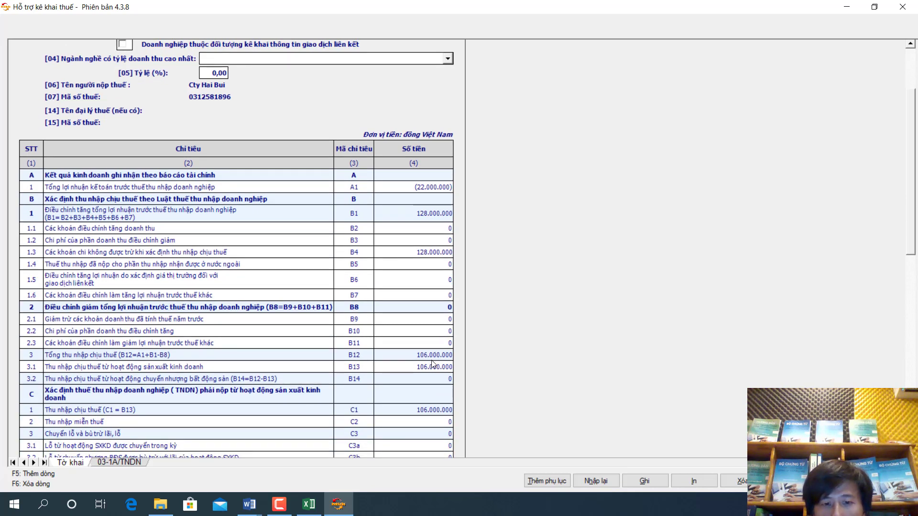
{"action": "scroll", "coordinate": [433, 364], "scroll_direction": "down", "scroll_amount": 5}
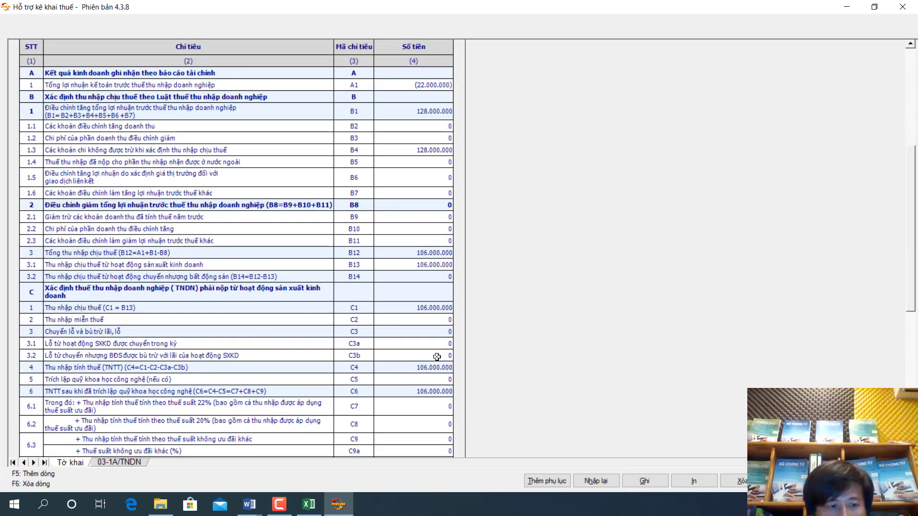
{"action": "scroll", "coordinate": [437, 360], "scroll_direction": "down", "scroll_amount": 4}
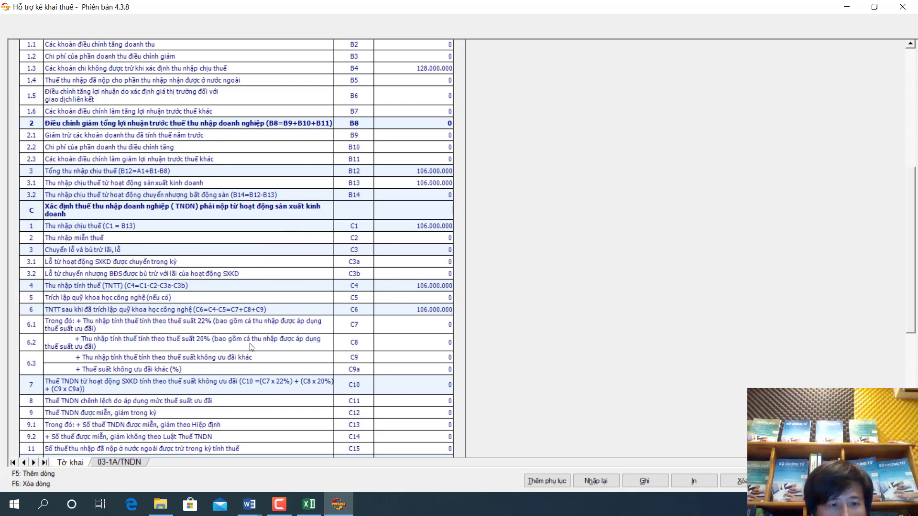
{"action": "left_click", "coordinate": [429, 343]}
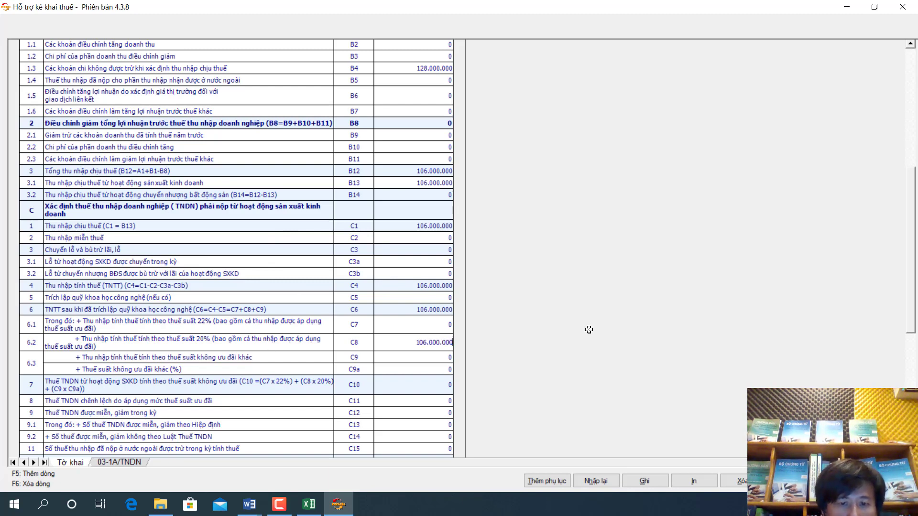
Compare the tax payable lines of the declaration with account 8211 in the Word T-account illustration.
{"action": "scroll", "coordinate": [497, 331], "scroll_direction": "down", "scroll_amount": 2}
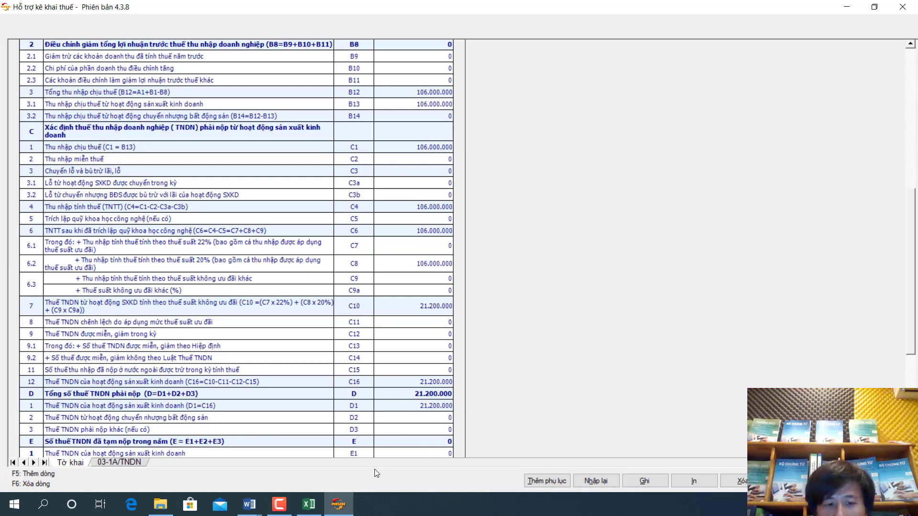
{"action": "left_click", "coordinate": [335, 504]}
{"action": "scroll", "coordinate": [397, 431], "scroll_direction": "down", "scroll_amount": 3}
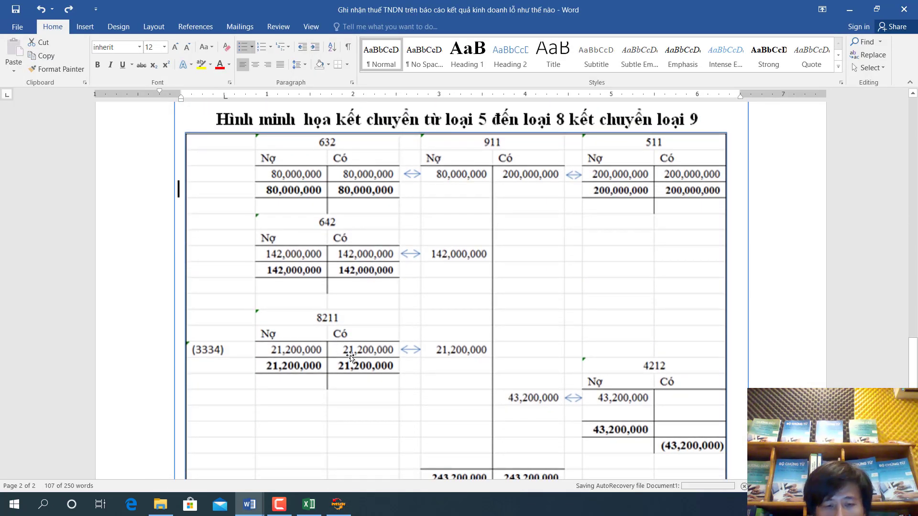
{"action": "key", "text": "alt+Tab"}
{"action": "scroll", "coordinate": [433, 368], "scroll_direction": "down", "scroll_amount": 4}
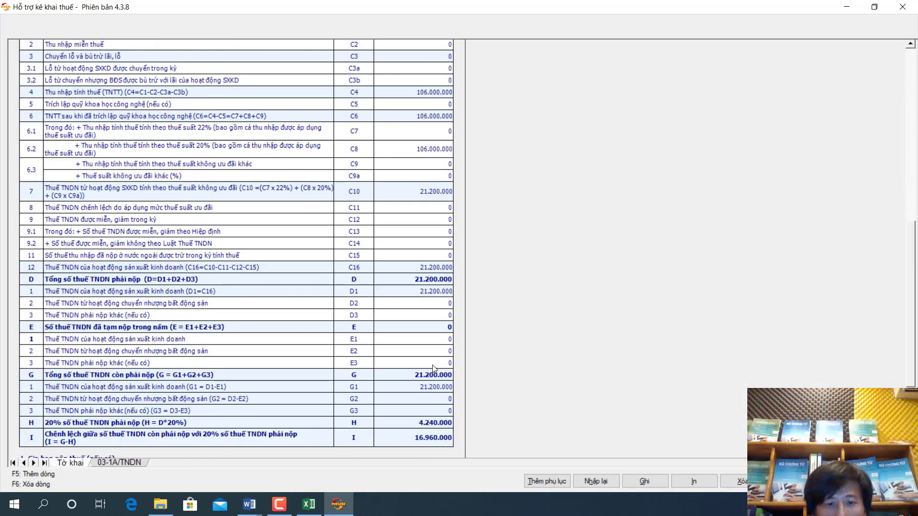
{"action": "scroll", "coordinate": [455, 299], "scroll_direction": "up", "scroll_amount": 1}
{"action": "scroll", "coordinate": [453, 294], "scroll_direction": "up", "scroll_amount": 1}
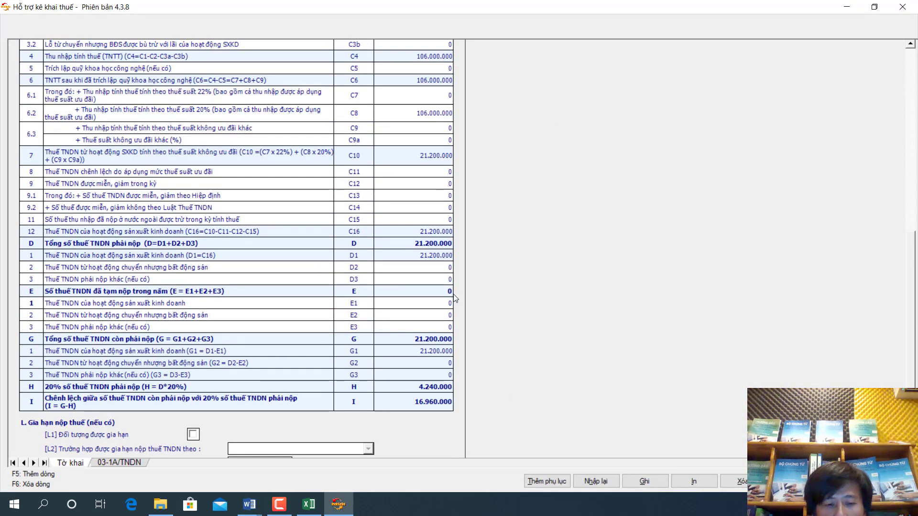
In the first question under the Word document's title, change the indicator reference to "Chỉ tiêu 50".
{"action": "left_click", "coordinate": [316, 508]}
{"action": "mouse_move", "coordinate": [253, 507]}
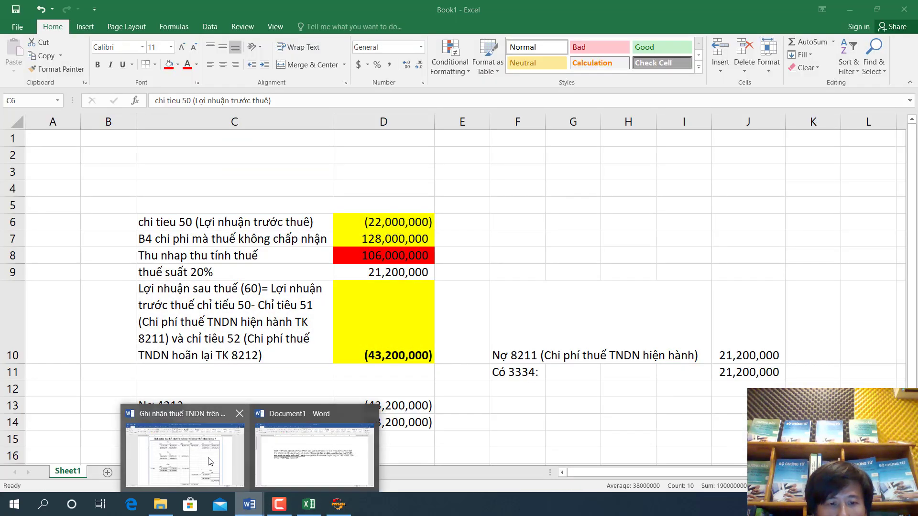
{"action": "left_click", "coordinate": [167, 450]}
{"action": "scroll", "coordinate": [913, 328], "scroll_direction": "up", "scroll_amount": 6}
{"action": "left_click_drag", "start_coordinate": [914, 328], "coordinate": [913, 153]}
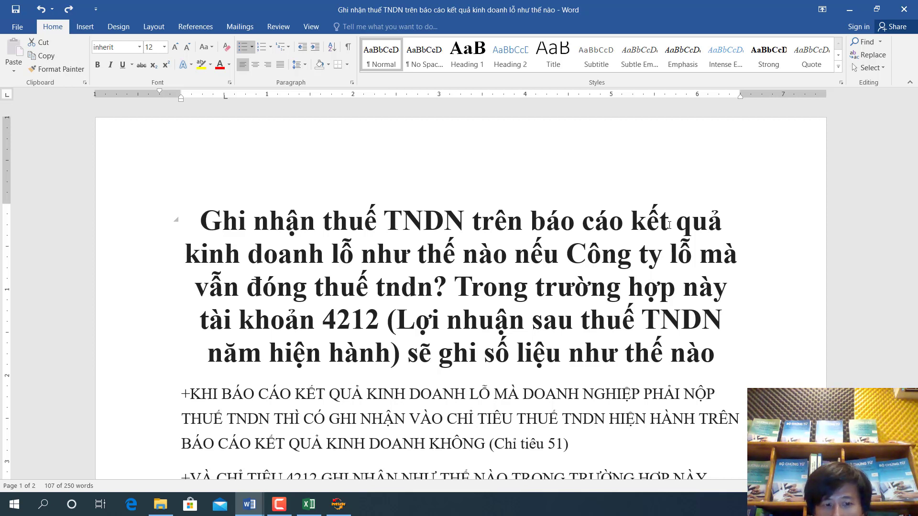
{"action": "left_click", "coordinate": [565, 445]}
{"action": "key", "text": "BackSpace"}
{"action": "type", "text": "0"}
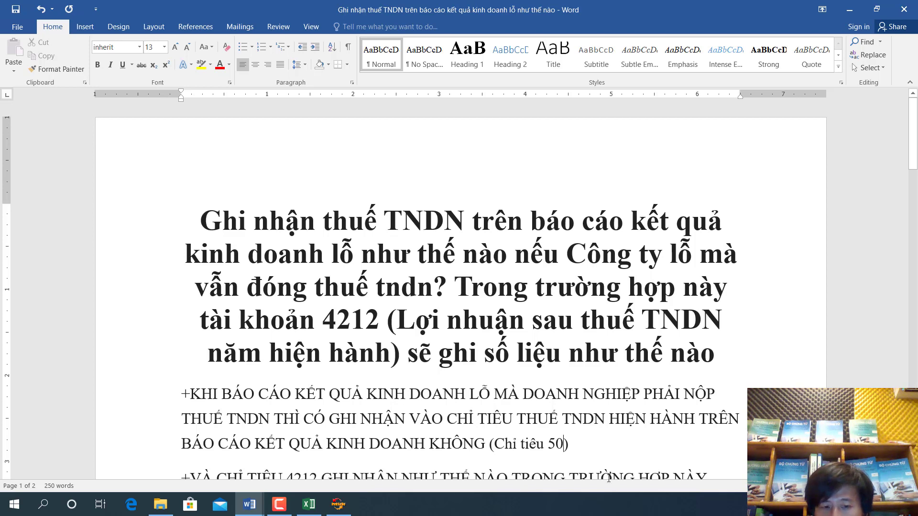
Review the HTKK 03/TNDN declaration from accounting profit [A1] to total tax payable [D] and close it without saving the changes.
{"action": "left_click", "coordinate": [339, 504]}
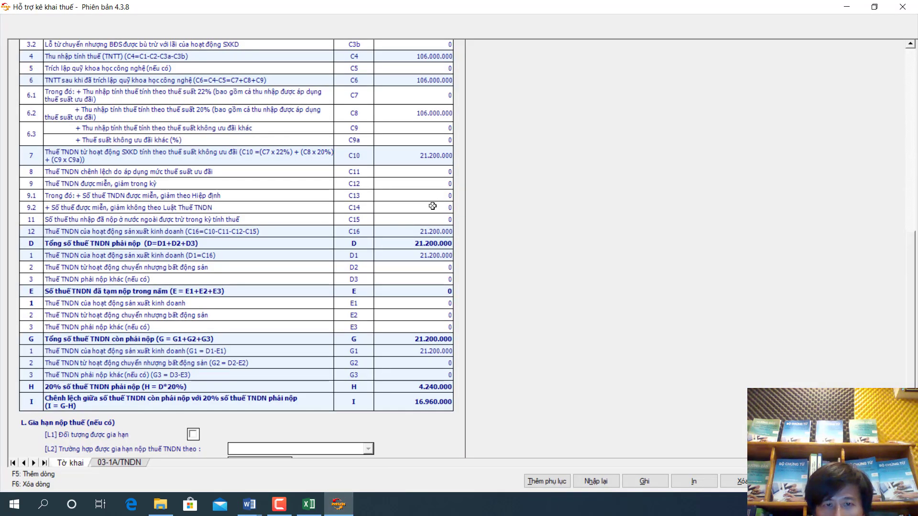
{"action": "scroll", "coordinate": [433, 203], "scroll_direction": "up", "scroll_amount": 8}
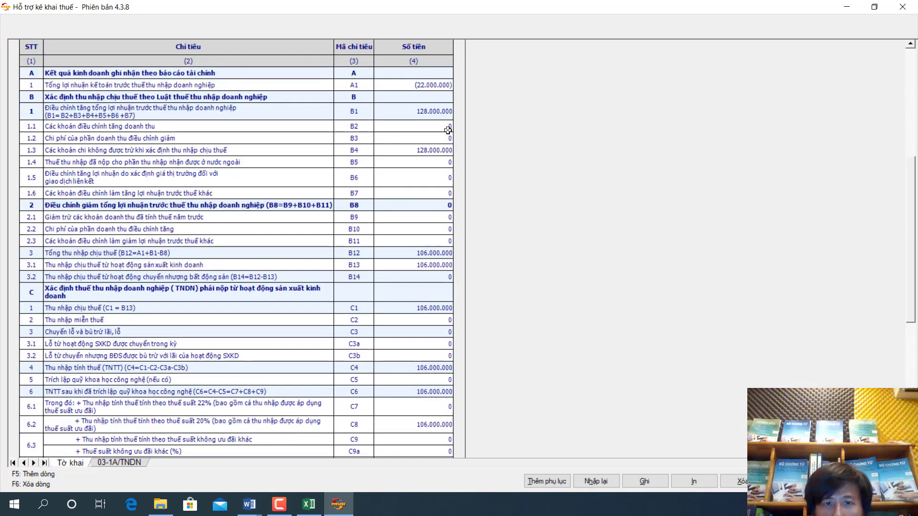
{"action": "scroll", "coordinate": [448, 131], "scroll_direction": "up", "scroll_amount": 1}
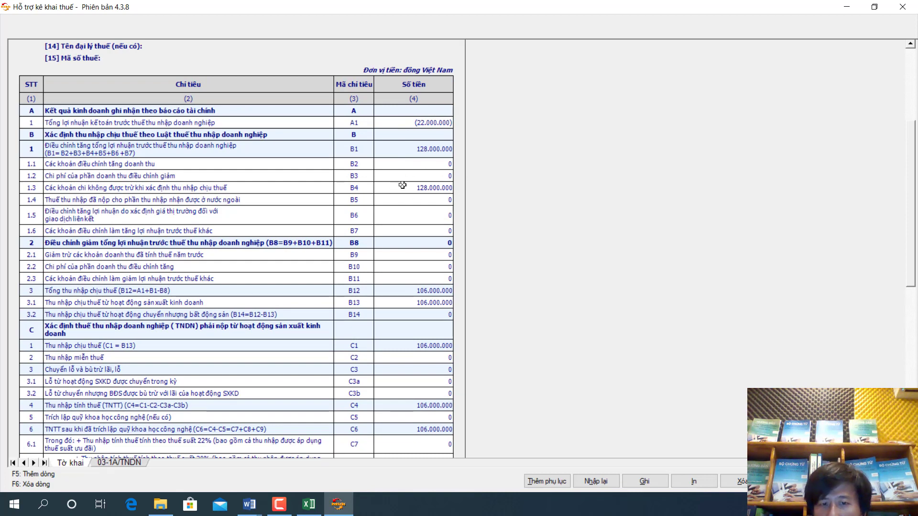
{"action": "scroll", "coordinate": [460, 330], "scroll_direction": "down", "scroll_amount": 3}
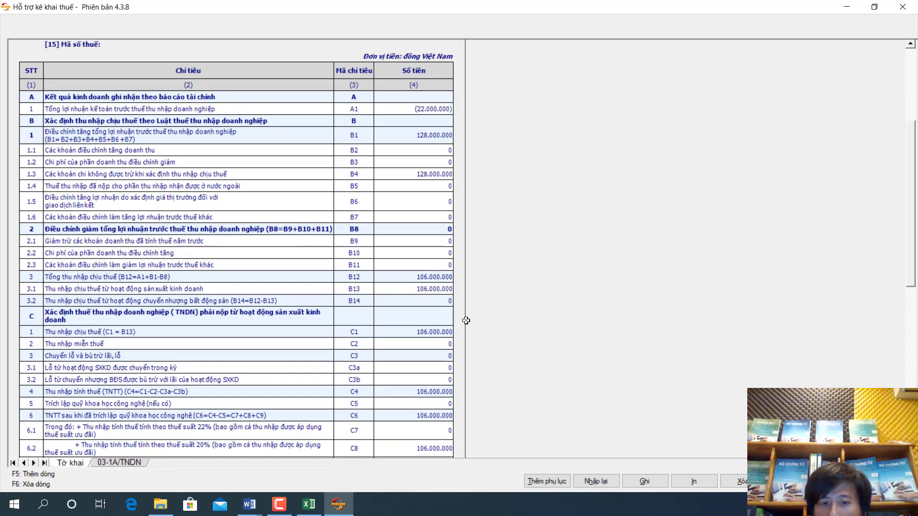
{"action": "scroll", "coordinate": [437, 403], "scroll_direction": "down", "scroll_amount": 3}
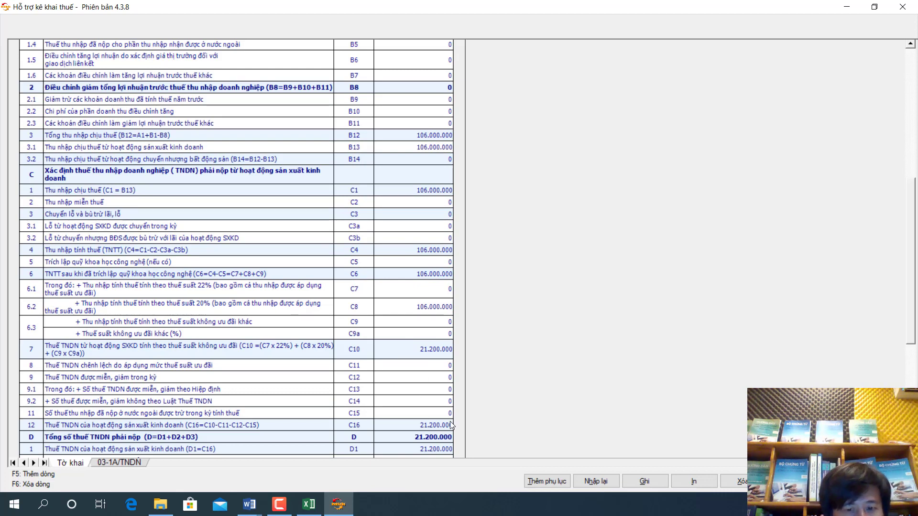
{"action": "scroll", "coordinate": [451, 425], "scroll_direction": "down", "scroll_amount": 1}
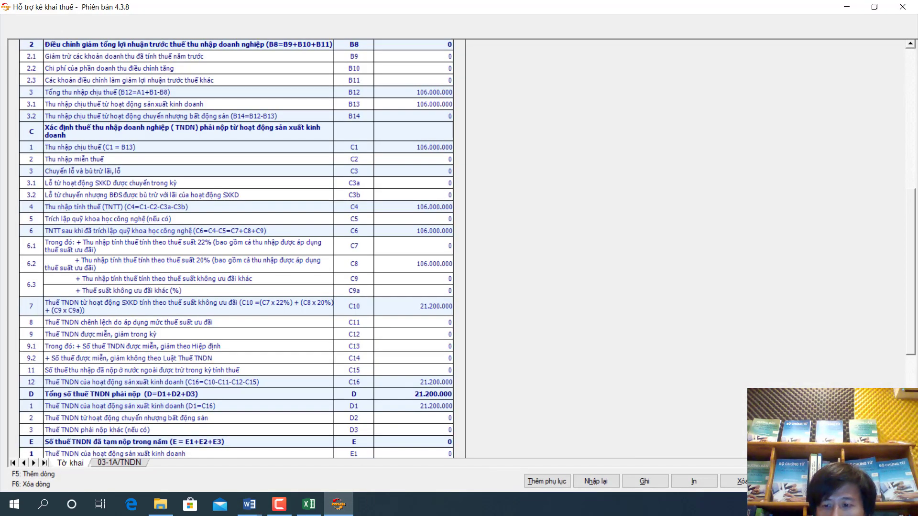
{"action": "key", "text": "alt+F4"}
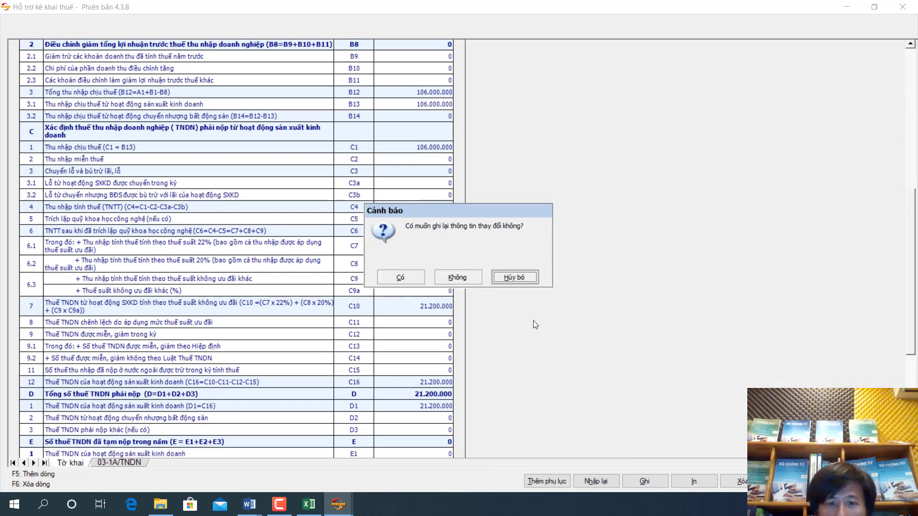
{"action": "left_click", "coordinate": [457, 278]}
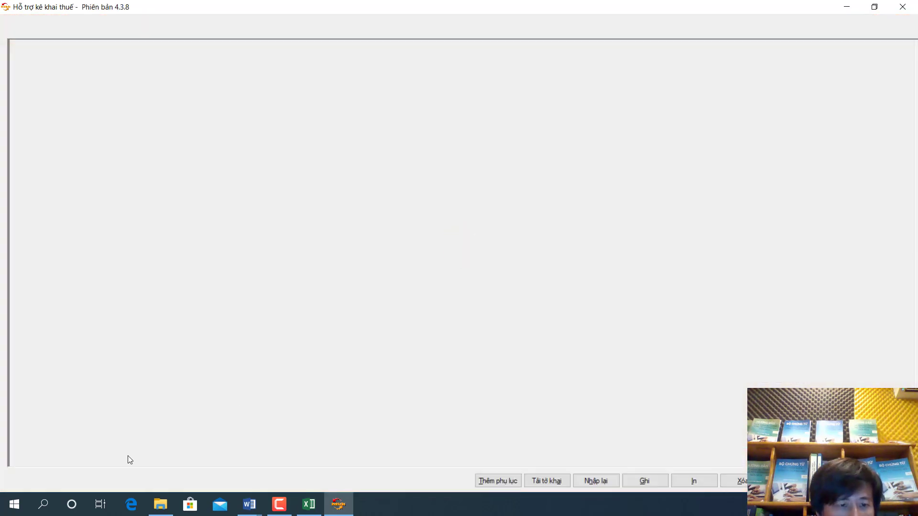
On the 2019 income statement (KQHĐSXKD), enter 21.200.000 as this year's current corporate income tax expense [51].
{"action": "left_click", "coordinate": [118, 464]}
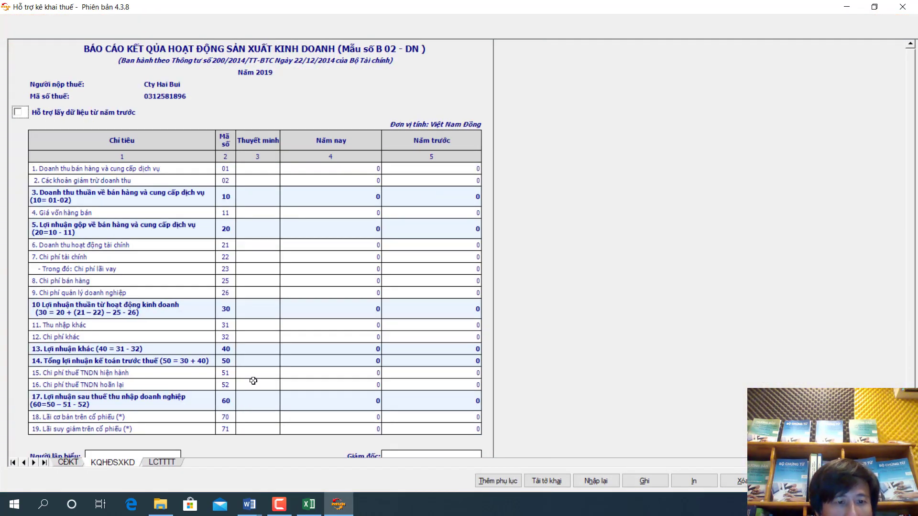
{"action": "left_click", "coordinate": [347, 371]}
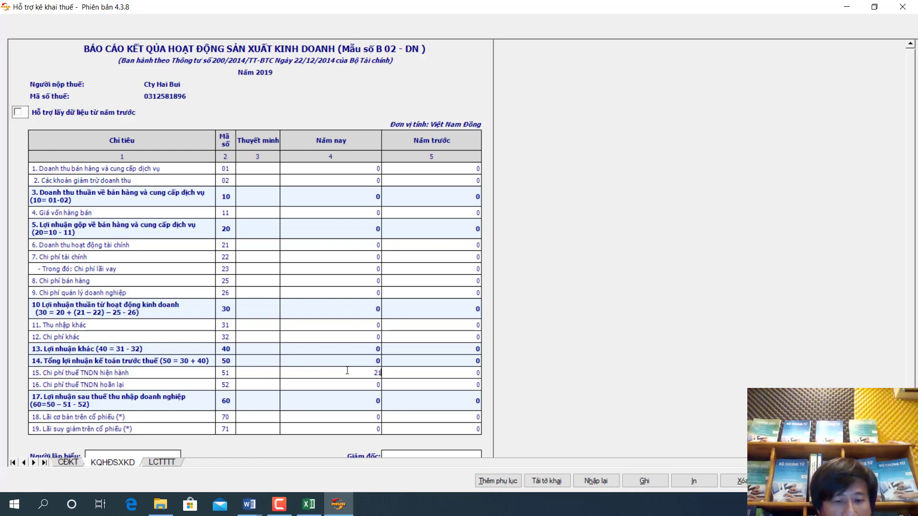
{"action": "type", "text": "21.200.000"}
{"action": "key", "text": "Tab"}
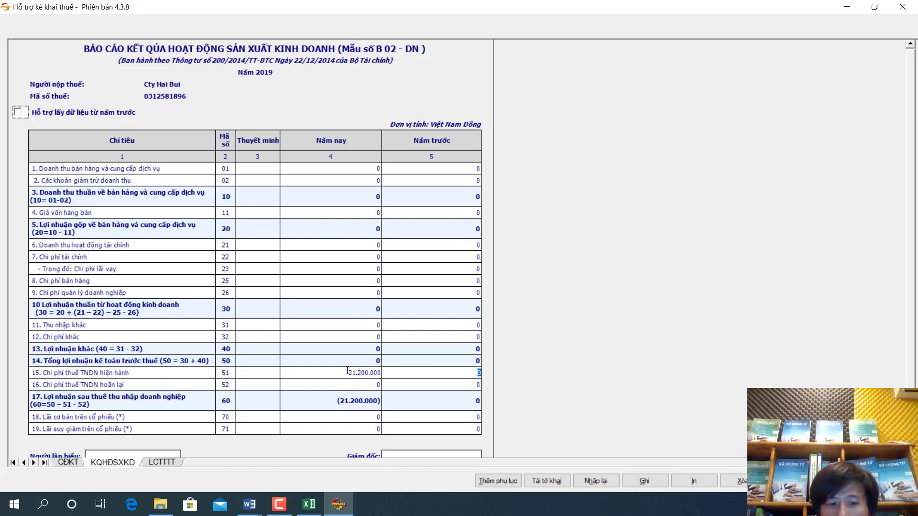
In the Excel tax calculation, make the pre-tax profit in D6 bold and fill the 20% tax amount in D9 with red.
{"action": "left_click", "coordinate": [309, 504]}
{"action": "left_click", "coordinate": [233, 414]}
{"action": "double_click", "coordinate": [232, 404]}
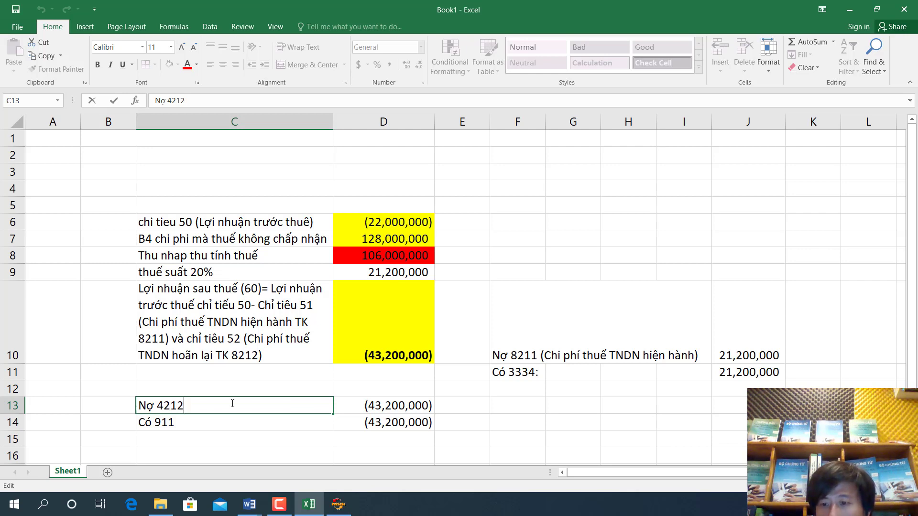
{"action": "left_click", "coordinate": [378, 223]}
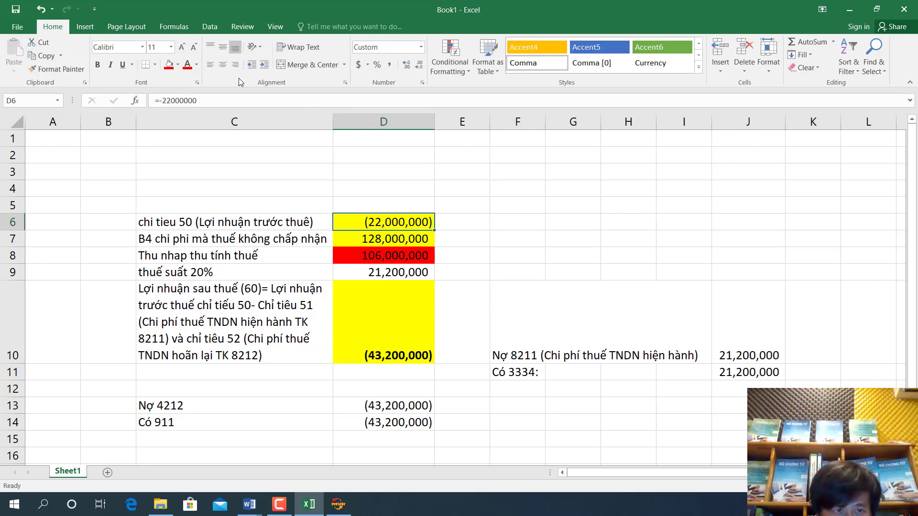
{"action": "key", "text": "ctrl+b"}
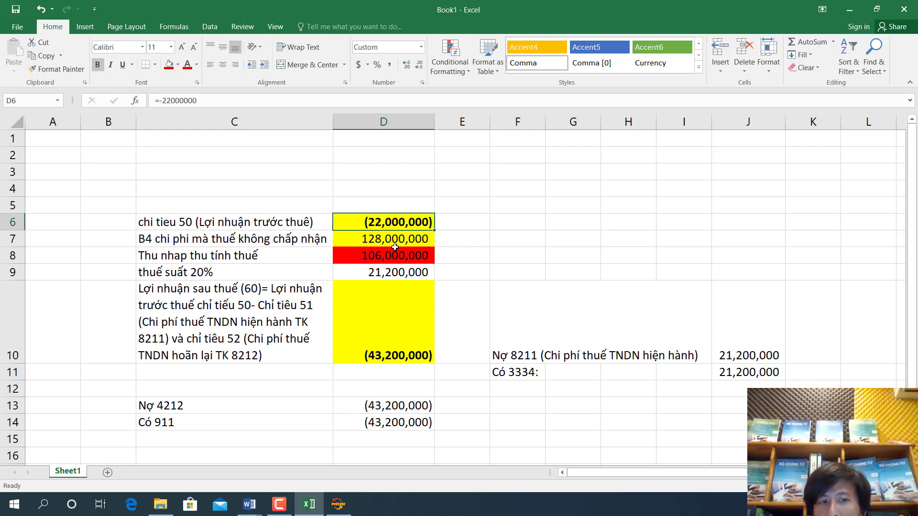
{"action": "left_click", "coordinate": [372, 271]}
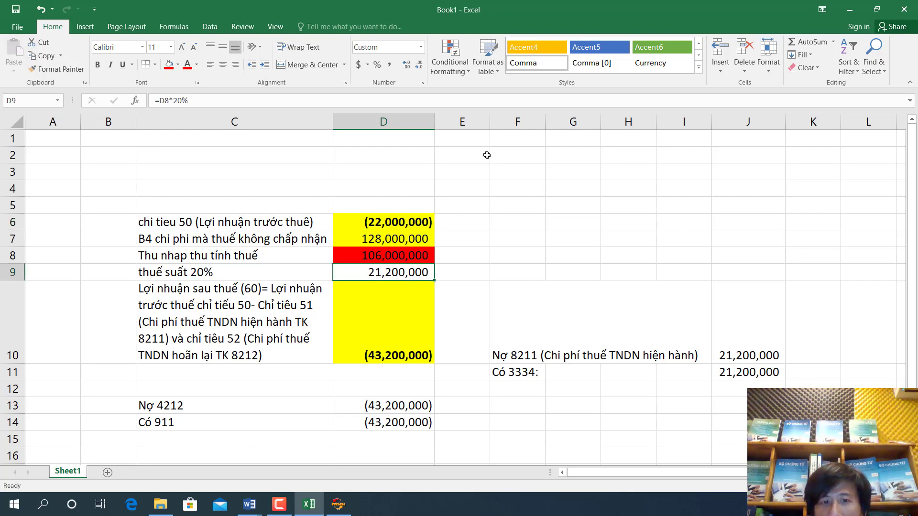
{"action": "left_click", "coordinate": [178, 67]}
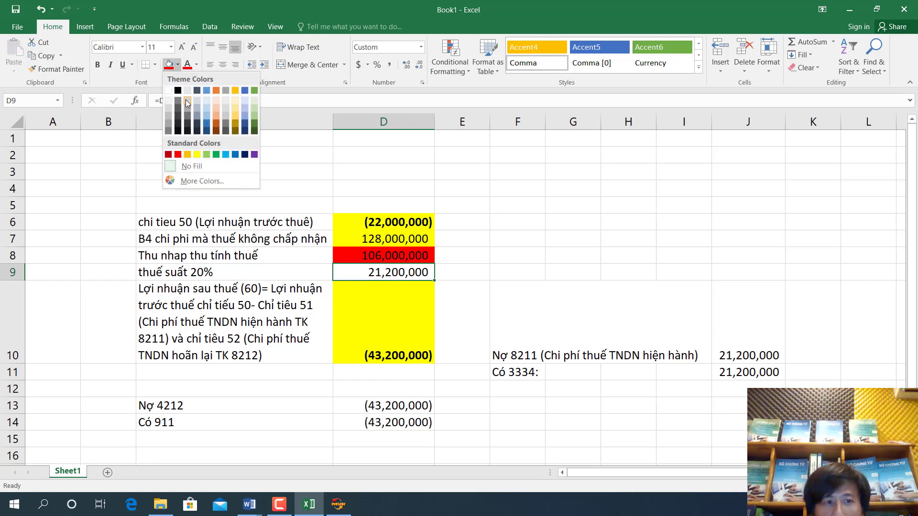
{"action": "left_click", "coordinate": [177, 152]}
Check the account 4212 entry in D13 against the closing T-accounts for 8211, 911 and 4212 in the Word document.
{"action": "left_click", "coordinate": [392, 407]}
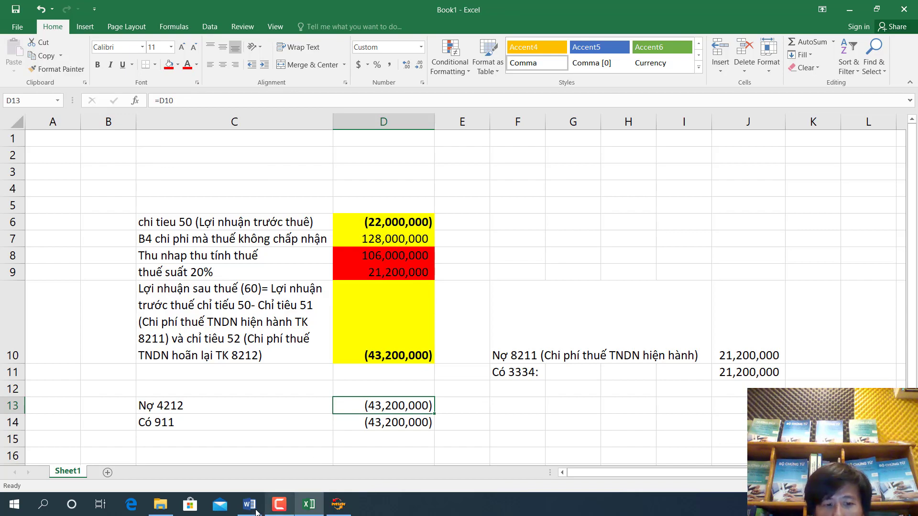
{"action": "mouse_move", "coordinate": [250, 504]}
{"action": "left_click", "coordinate": [201, 471]}
{"action": "scroll", "coordinate": [469, 308], "scroll_direction": "down", "scroll_amount": 20}
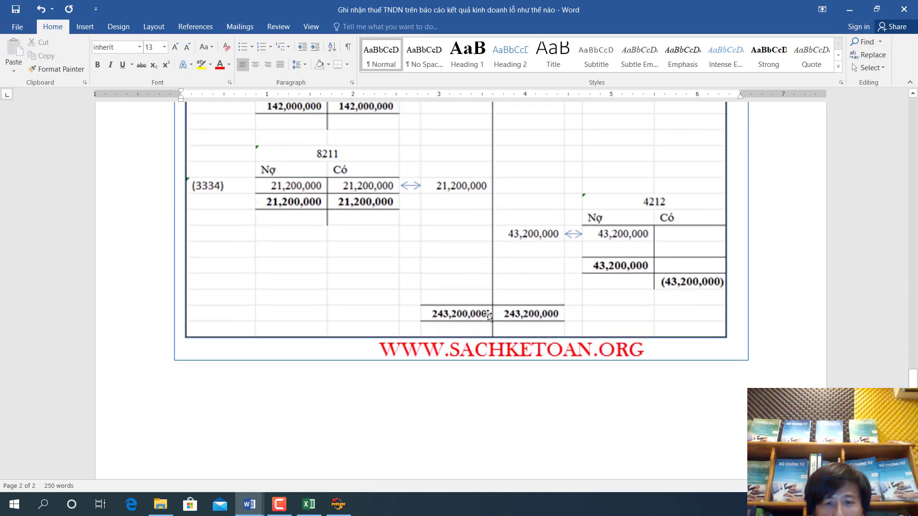
{"action": "scroll", "coordinate": [526, 282], "scroll_direction": "up", "scroll_amount": 1}
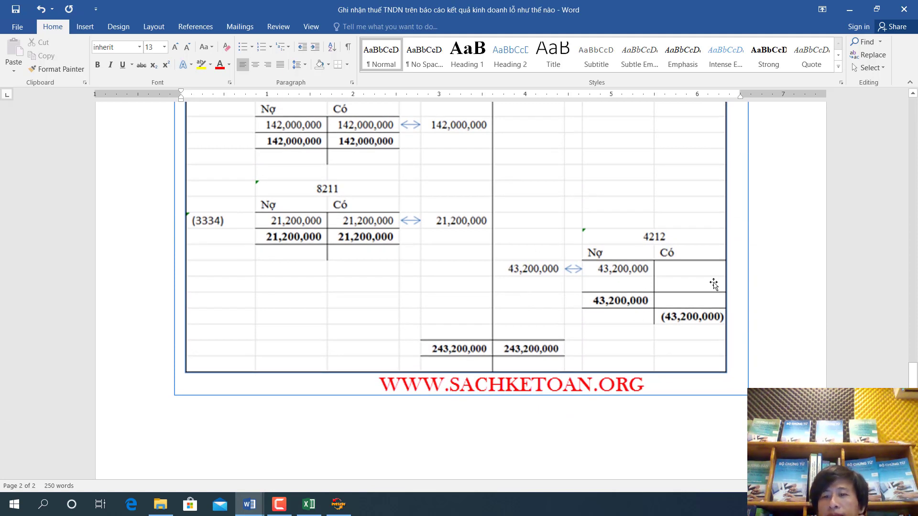